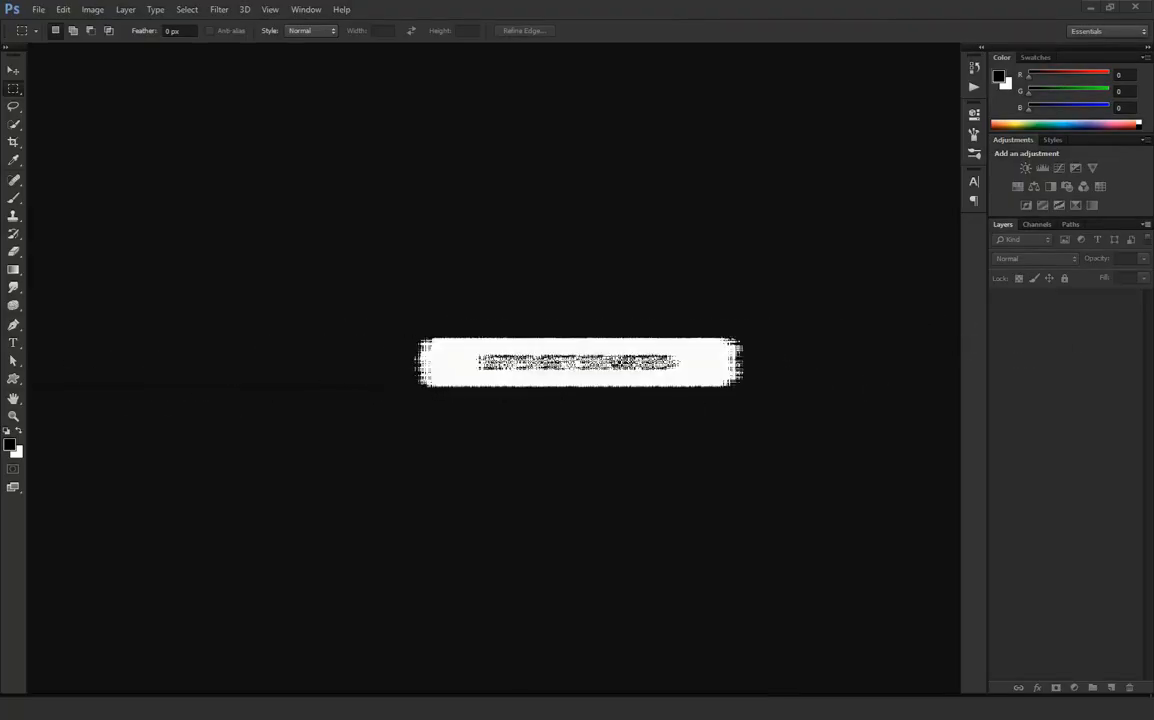
Open the pexels-wesley-carvalho-3622614 photo and convert its locked background into an editable layer.
left_click(38, 10)
left_click(55, 28)
scroll(404, 232, "down", 5)
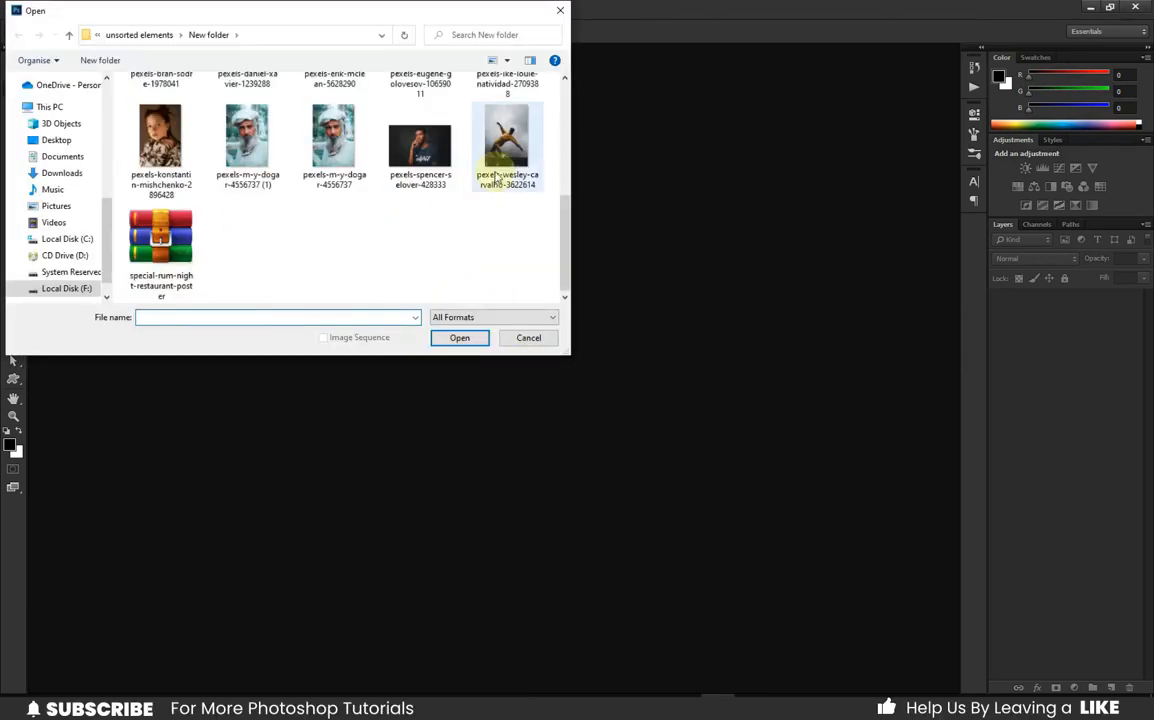
double_click(490, 184)
left_click(565, 316)
scroll(557, 314, "up", 4)
left_click(14, 70)
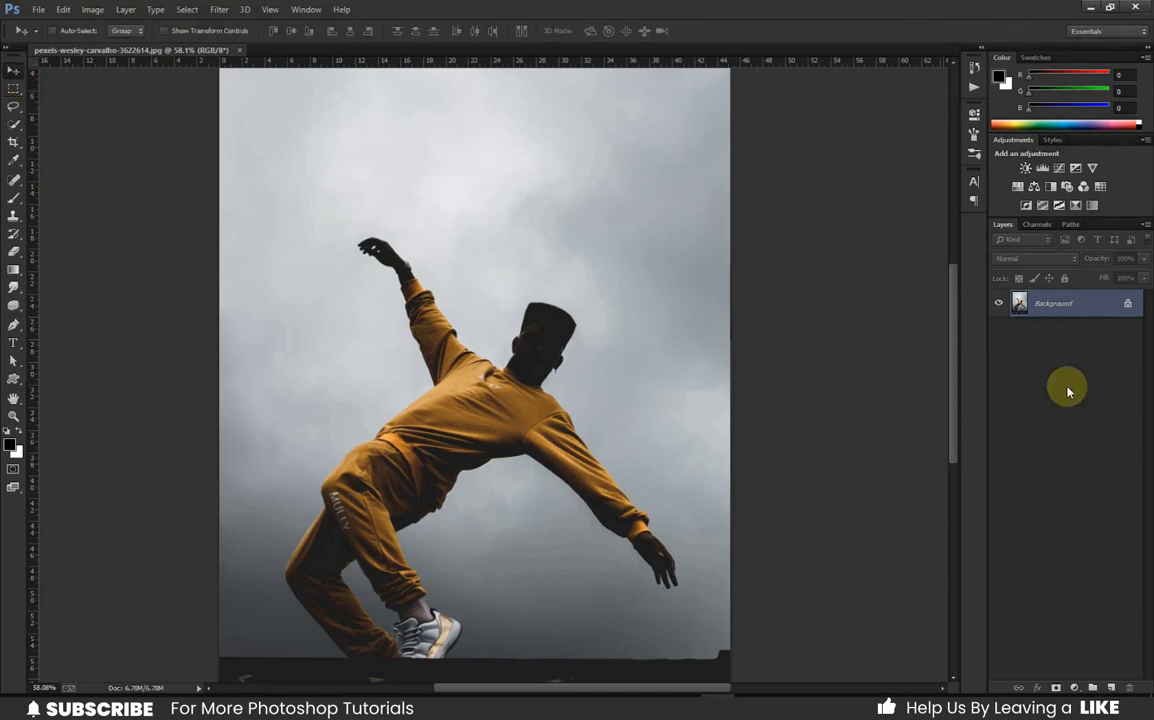
key("ctrl+0")
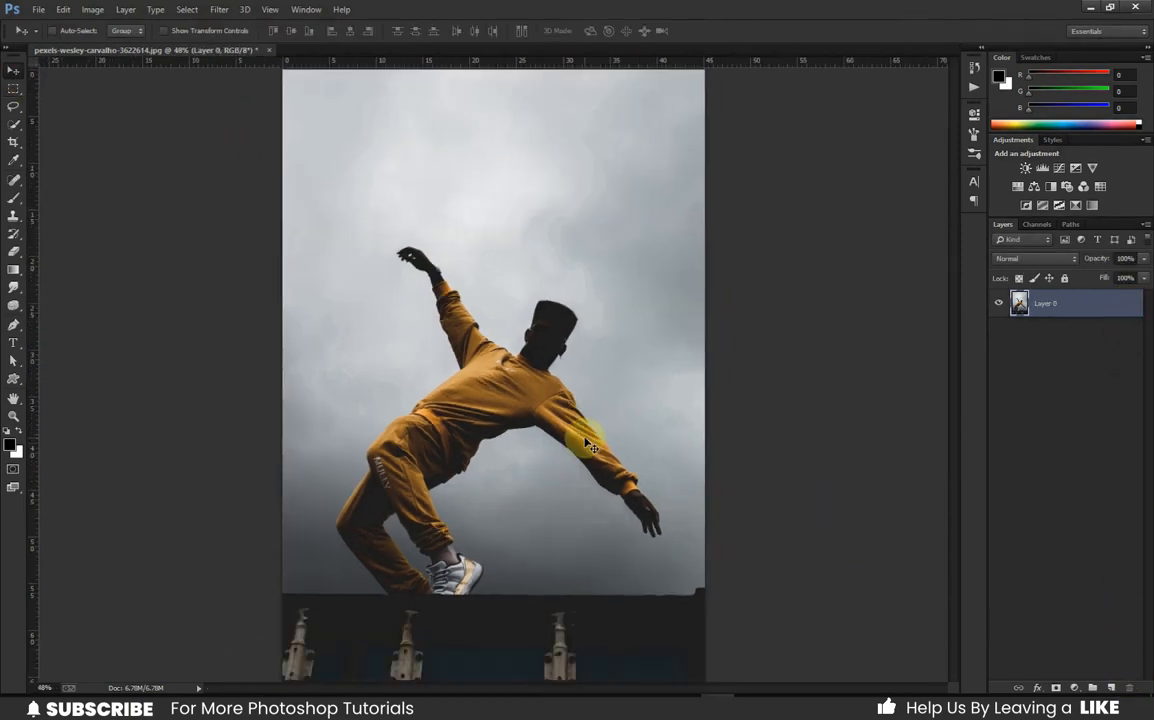
Extend the canvas about 17 cm beyond the photo's left edge with the Crop tool.
left_click(16, 144)
left_click_drag(306, 419, 200, 371)
left_click_drag(494, 676, 495, 662)
left_click(633, 31)
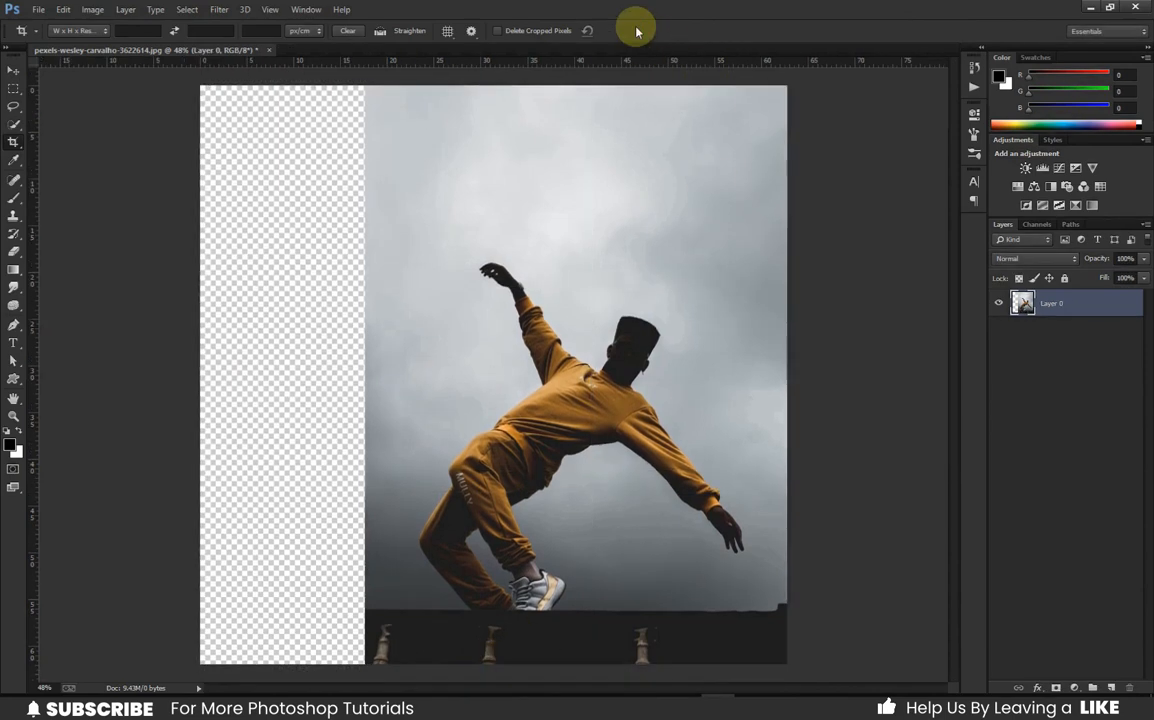
Select the left part of the dark ledge under the man and copy it to a new layer.
left_click(15, 91)
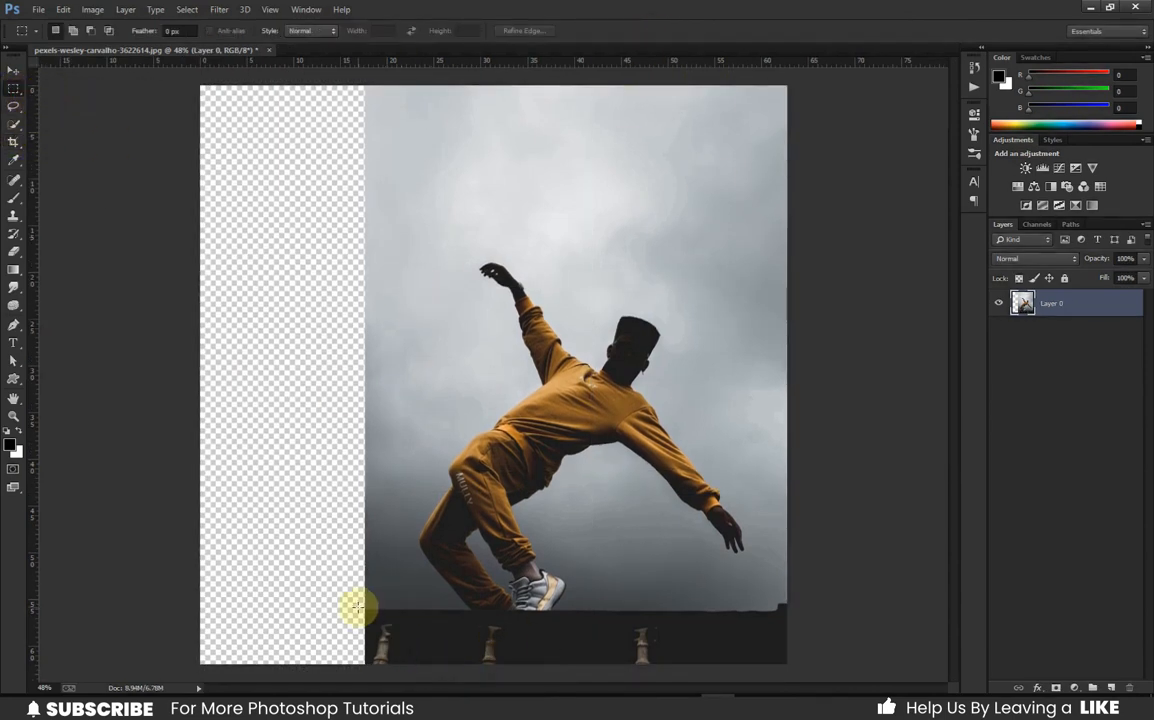
left_click_drag(655, 652, 585, 663)
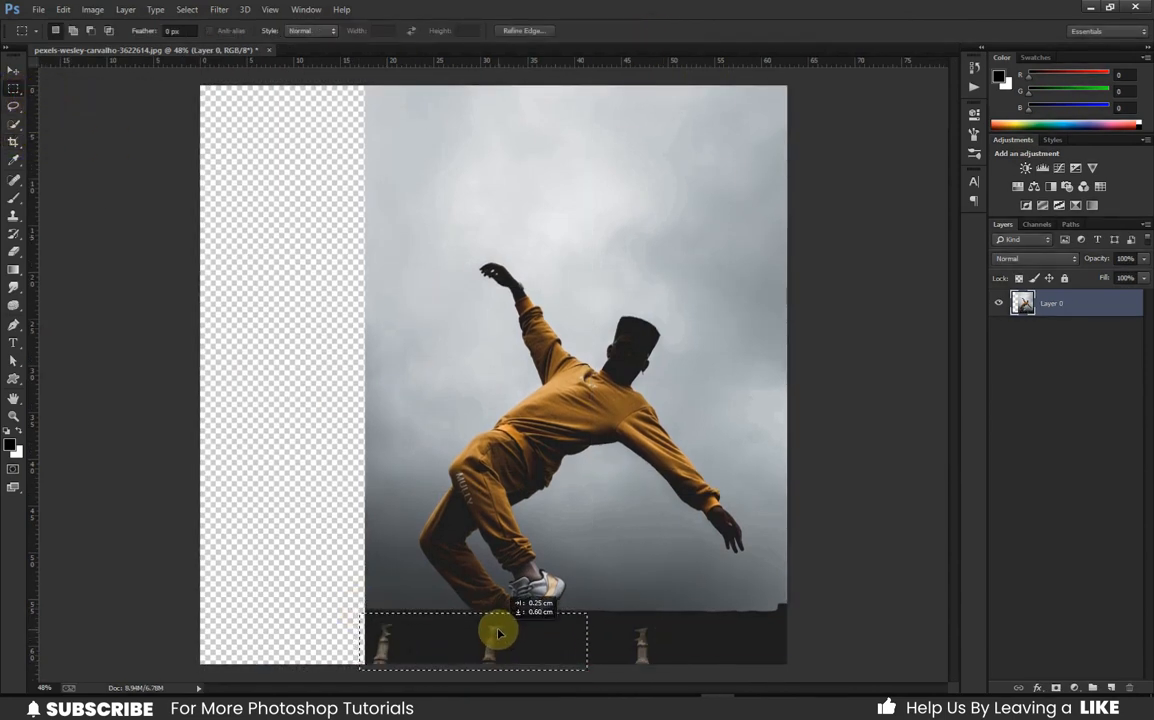
scroll(499, 632, "up", 3)
right_click(489, 623)
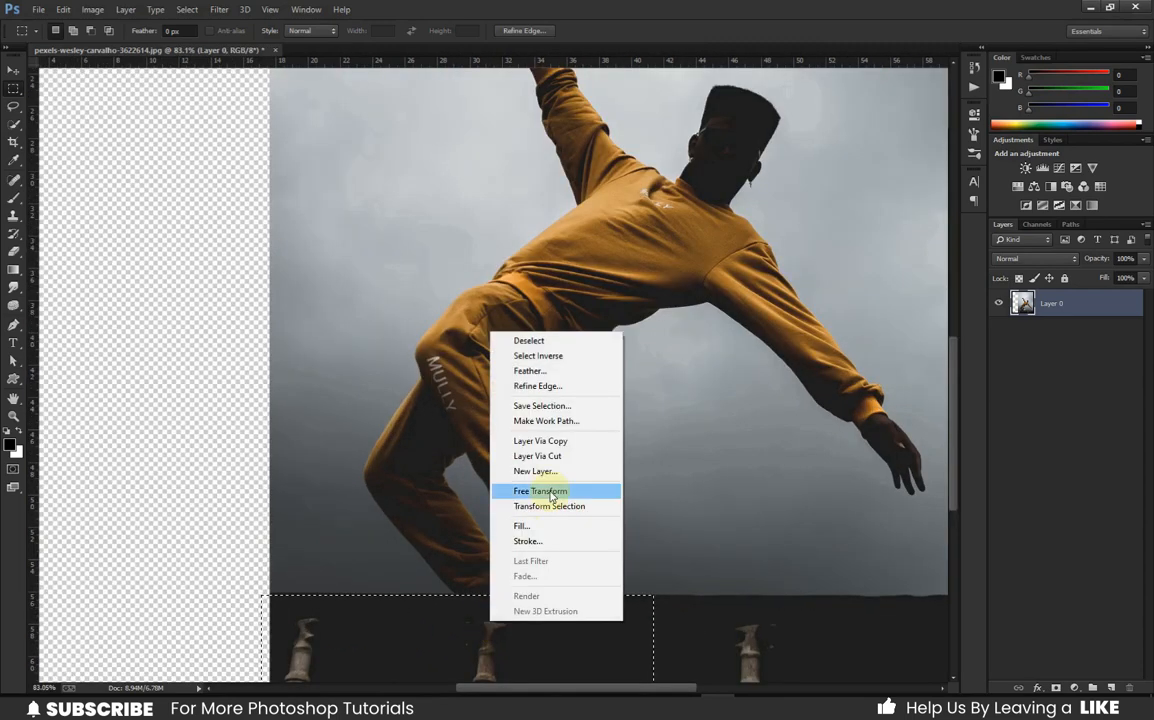
left_click(557, 444)
Move the copied ledge piece left over the empty canvas and nudge it into line with the original ledge.
left_click(13, 73)
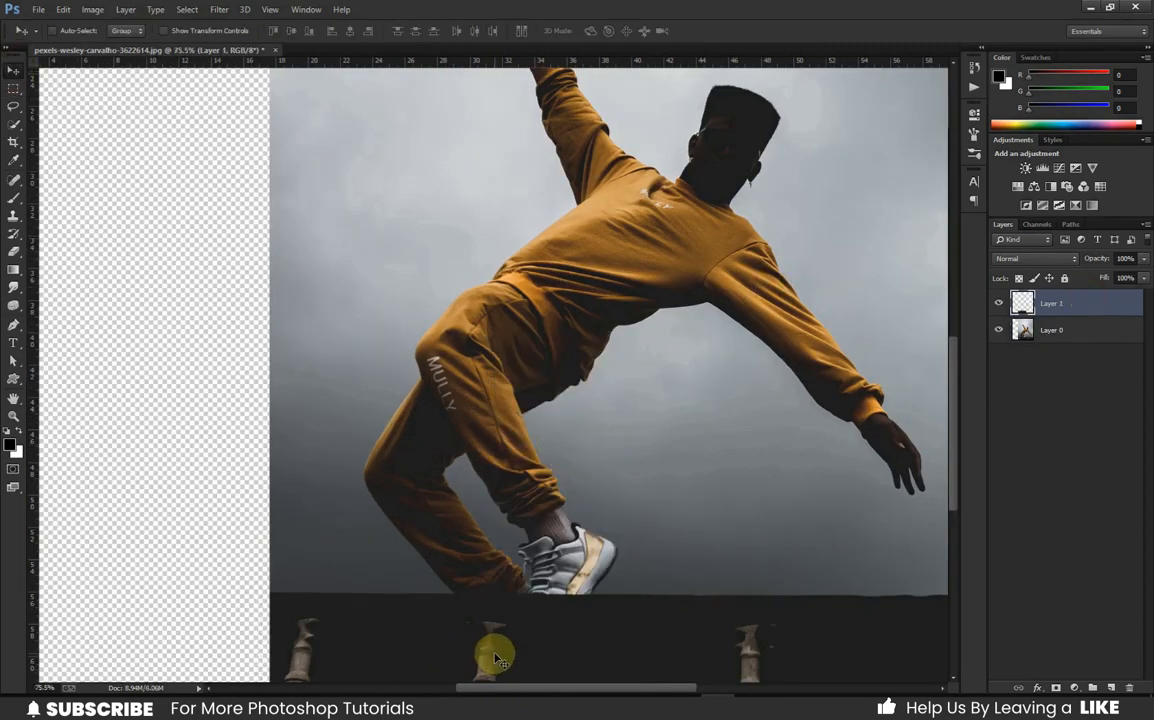
scroll(497, 659, "down", 1)
left_click_drag(505, 657, 282, 641)
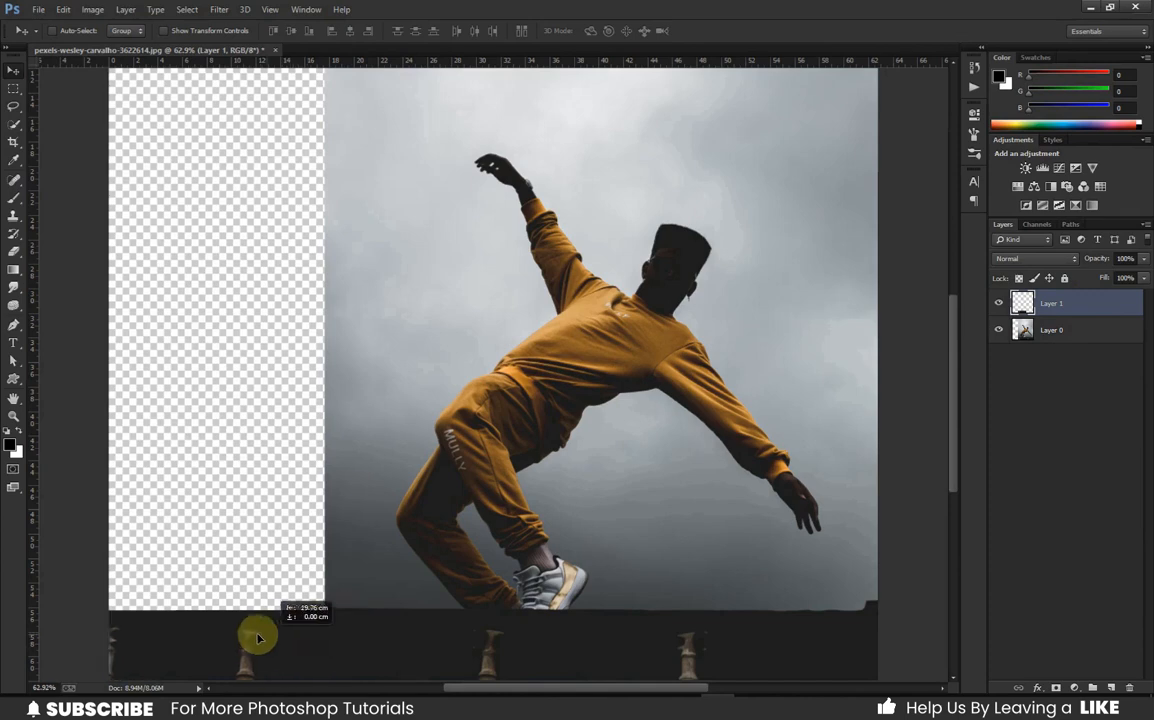
key("Right")
key("Up")
scroll(430, 621, "down", 3)
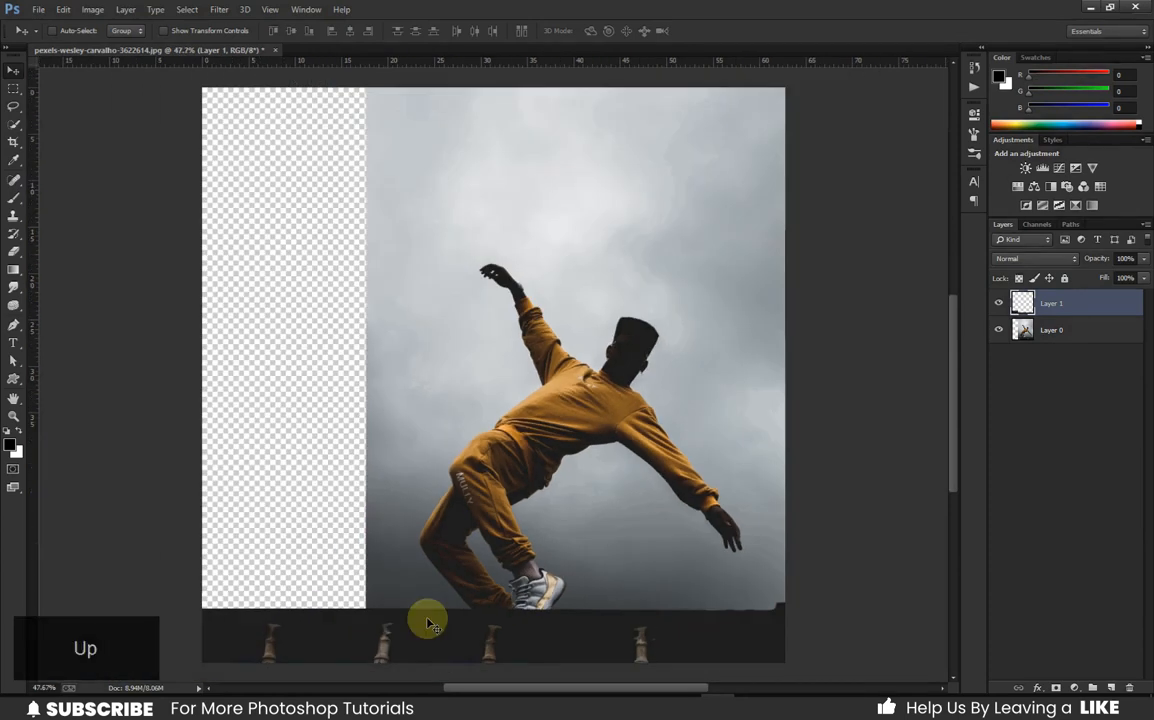
Select a sky strip about 5 cm wide along the photo's left edge on Layer 0 and copy it to a new layer.
left_click_drag(13, 88, 60, 100)
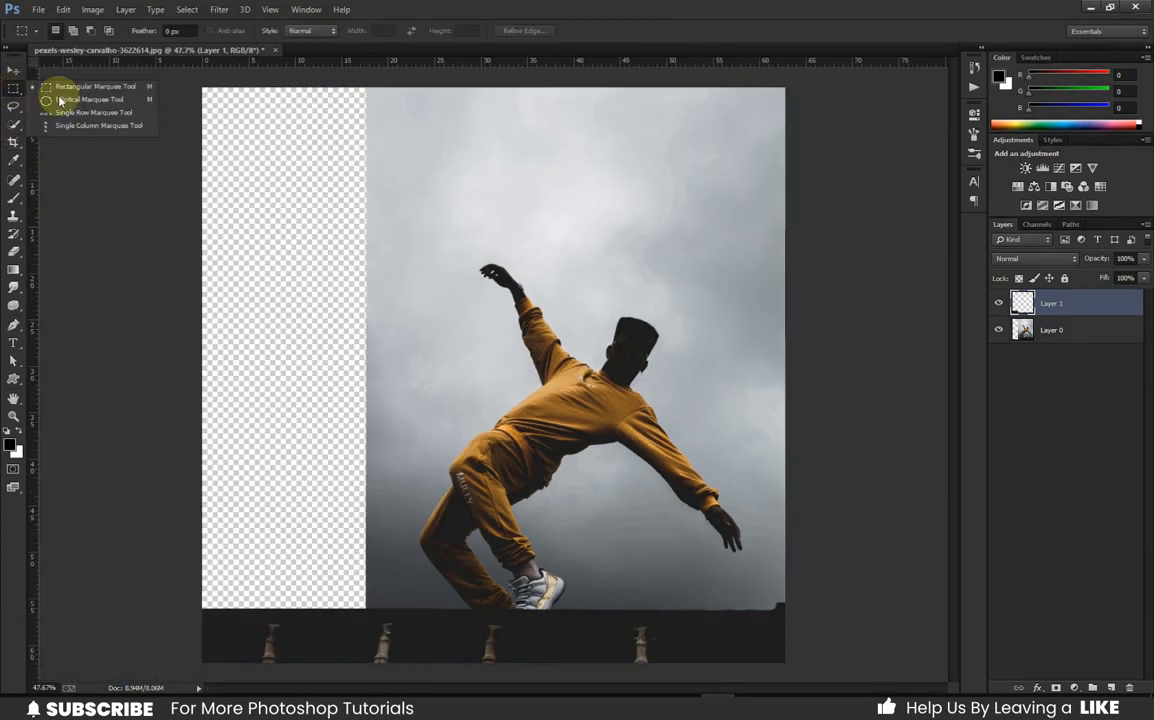
left_click(1013, 335)
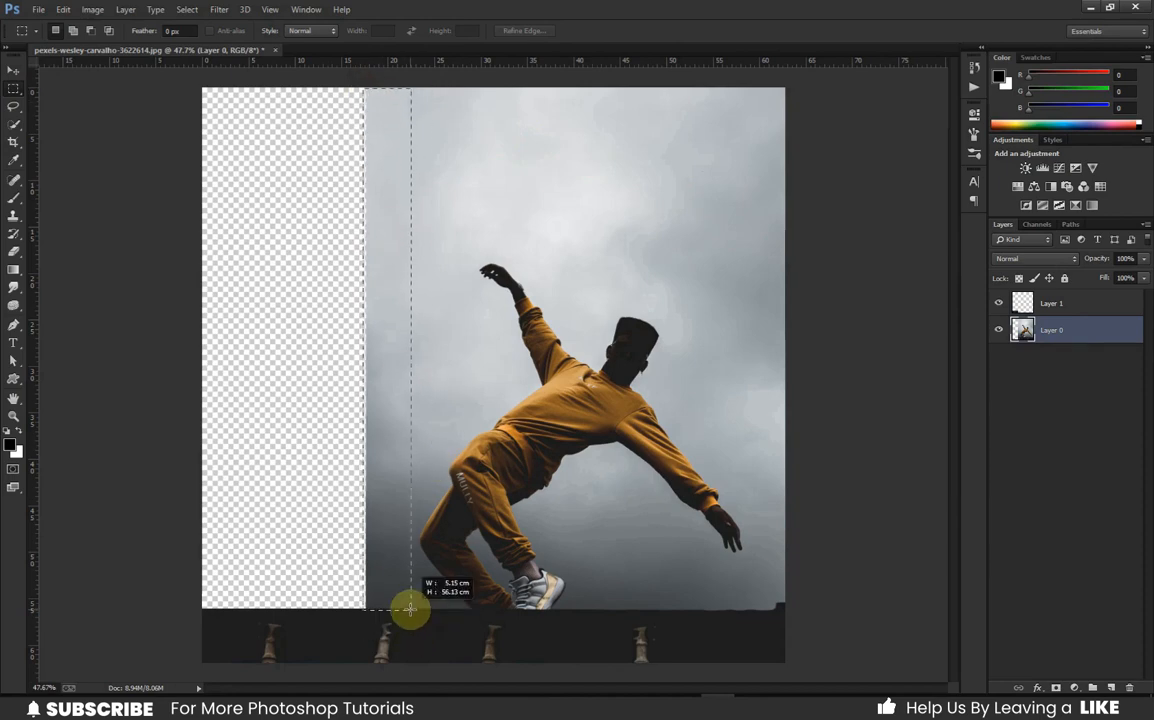
right_click(404, 402)
left_click(465, 517)
Move the copied sky strip left and stretch it to about 18.7 cm wide to cover the empty canvas.
left_click(10, 72)
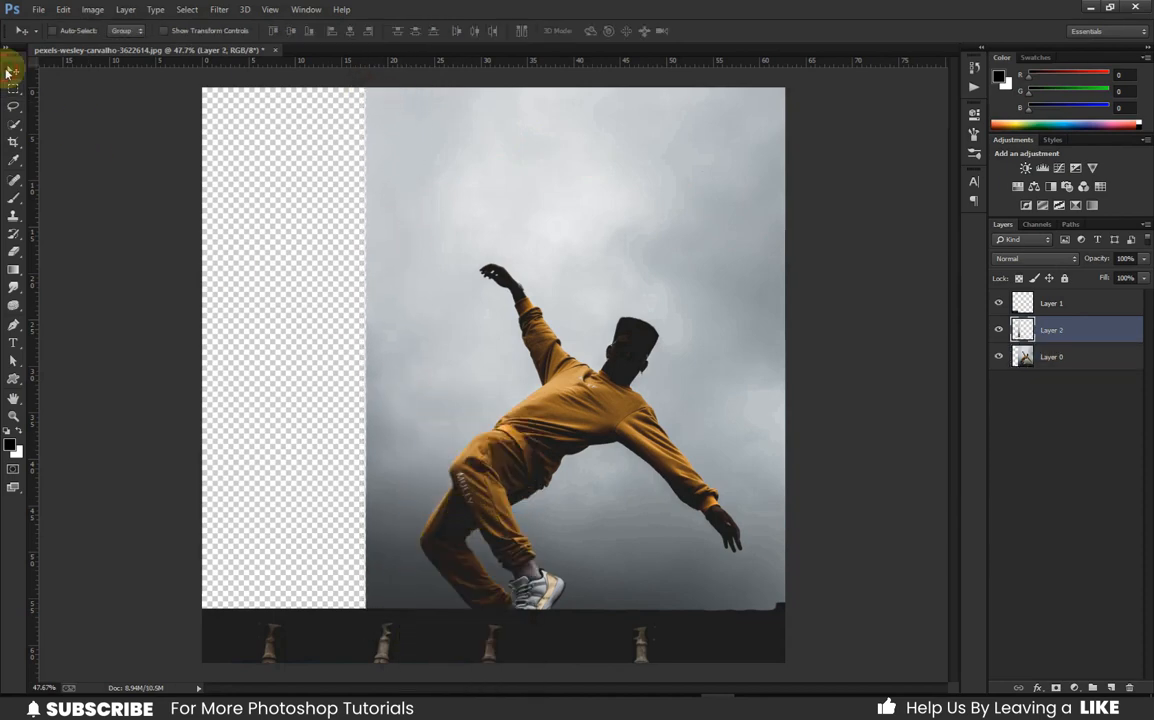
left_click_drag(388, 430, 348, 424)
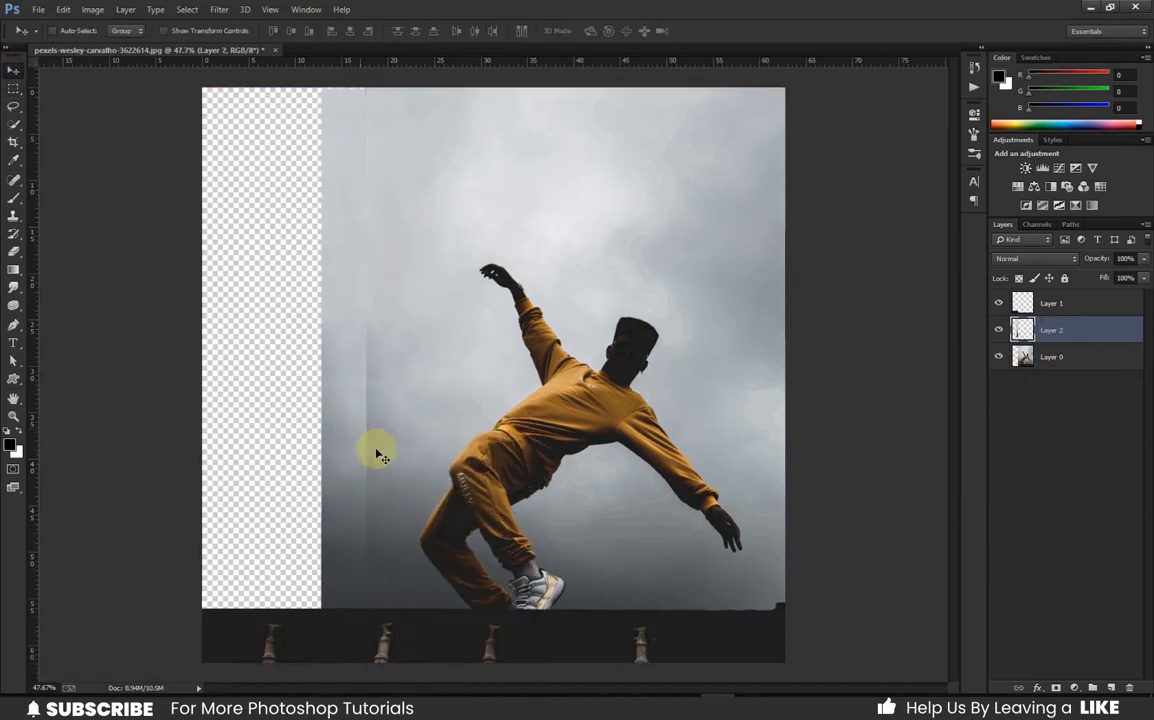
key("ctrl+t")
left_click_drag(320, 350, 193, 345)
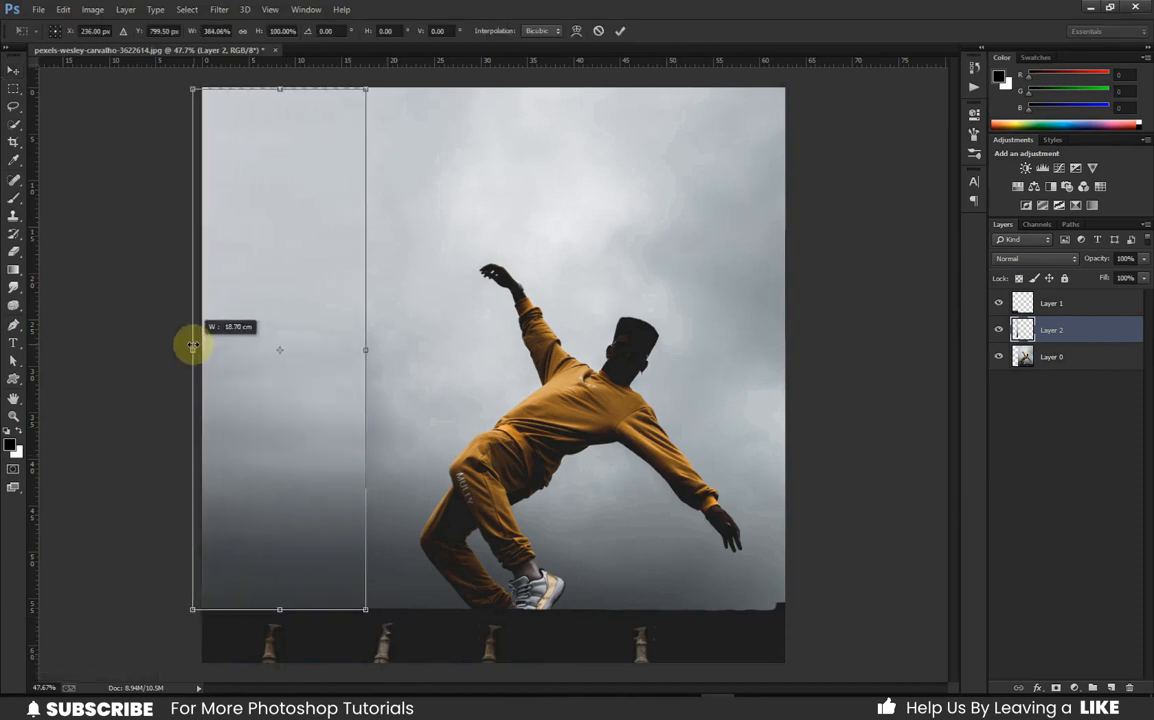
left_click(620, 31)
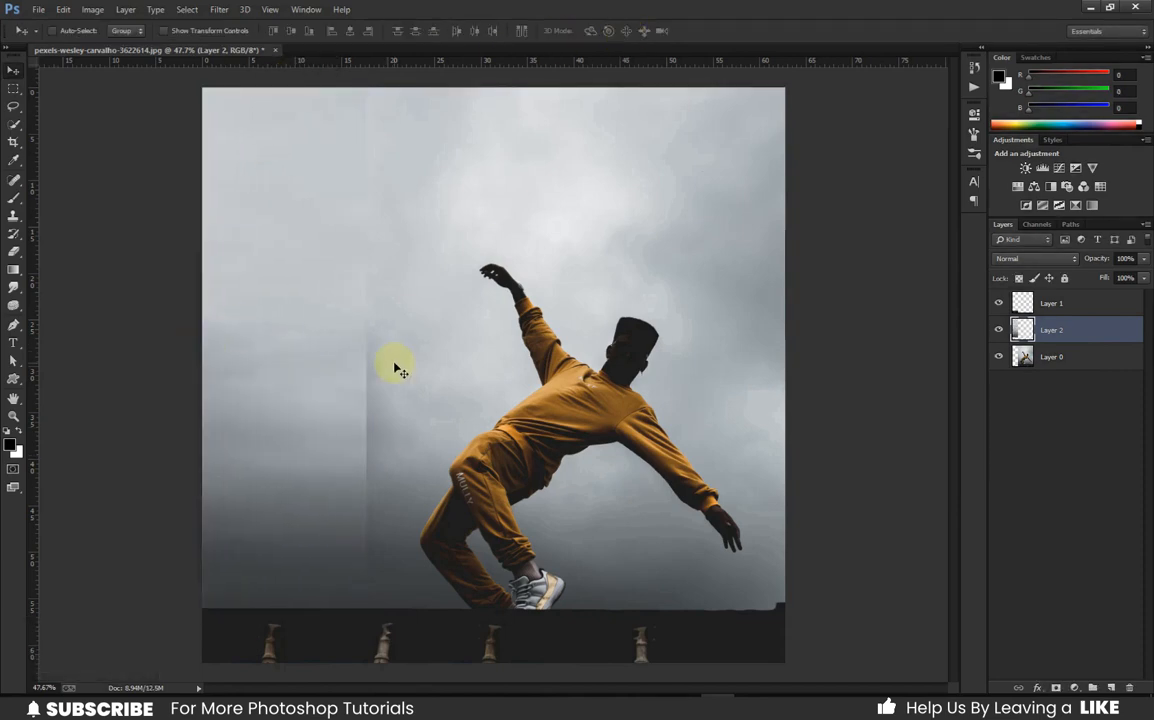
On a new layer above Layer 1, clone sky over the upper part of the vertical seam with the Clone Stamp tool.
left_click(1060, 305)
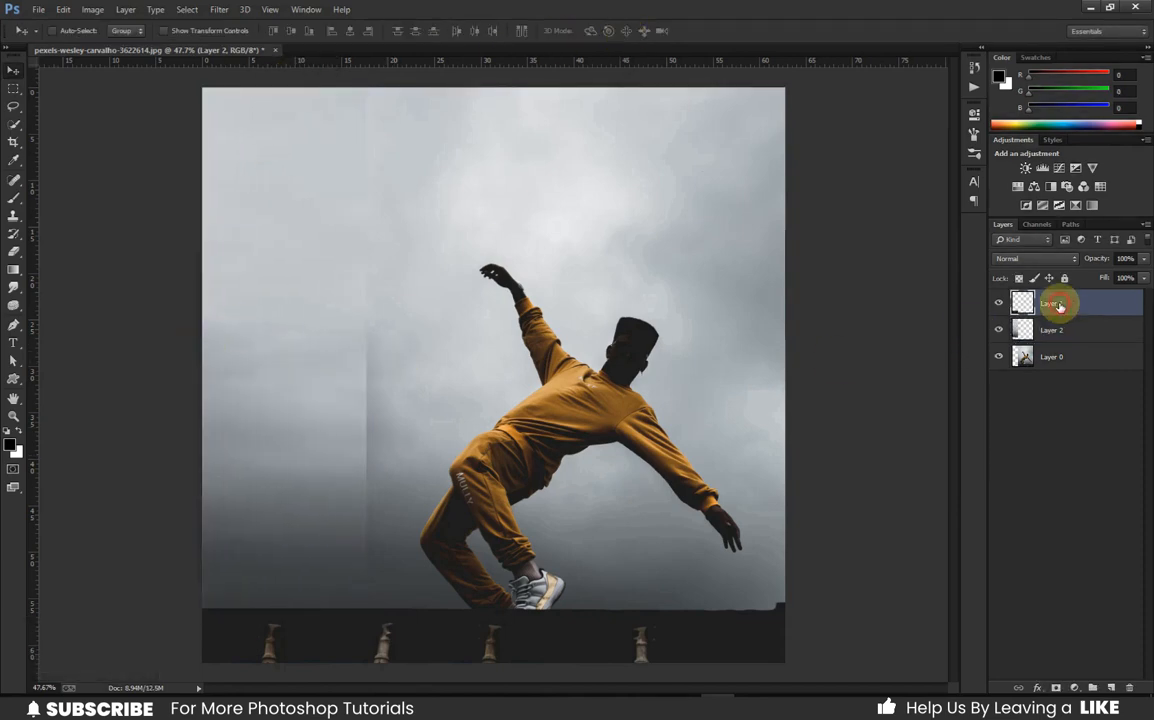
left_click(12, 216)
left_click_drag(369, 133, 362, 245)
left_click(346, 284, "alt")
left_click(317, 359, "alt")
mouse_move(371, 342)
left_mouse_down()
mouse_move(305, 381)
mouse_move(390, 381)
left_mouse_up()
left_click(325, 429, "alt")
mouse_move(363, 430)
left_mouse_down()
mouse_move(382, 416)
mouse_move(396, 436)
left_mouse_up()
left_click(295, 431, "alt")
left_click(326, 431, "alt")
left_click(456, 397, "alt")
scroll(374, 550, "up", 1)
Clone sky over the remaining lower part of the vertical seam beside the man's legs.
left_click(376, 522, "alt")
key("ctrl+z")
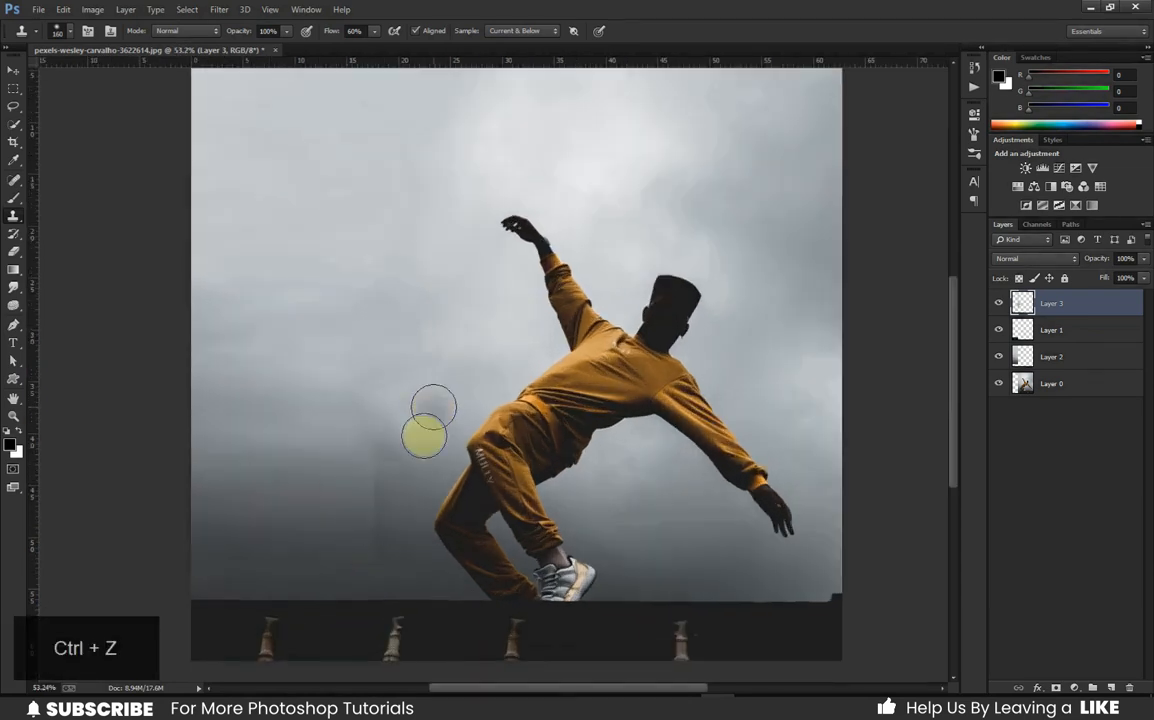
key("ctrl+z")
left_click(373, 533, "alt")
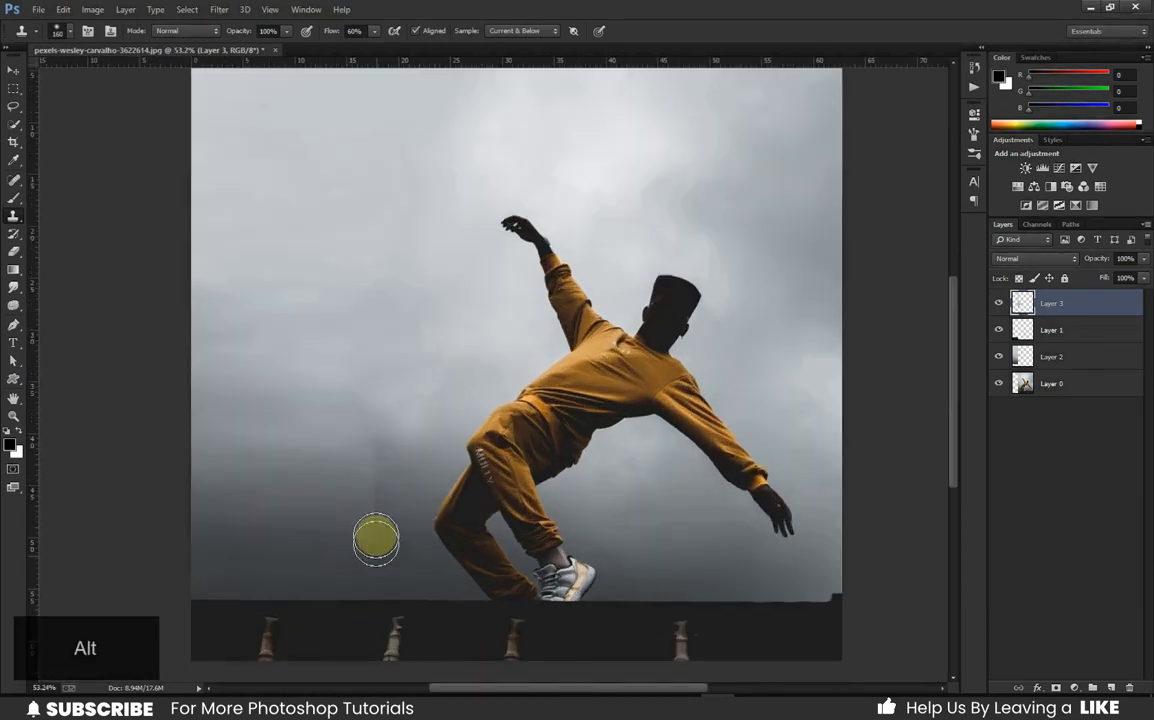
left_click(371, 482, "alt")
mouse_move(358, 488)
left_mouse_down()
mouse_move(373, 449)
mouse_move(395, 492)
mouse_move(391, 515)
mouse_move(388, 458)
mouse_move(402, 514)
left_mouse_up()
left_click(375, 446, "alt")
left_click(395, 492, "alt")
scroll(610, 389, "down", 5)
With Layer 0 selected, extend the canvas about 10 cm above the photo using the Crop tool.
left_click(13, 70)
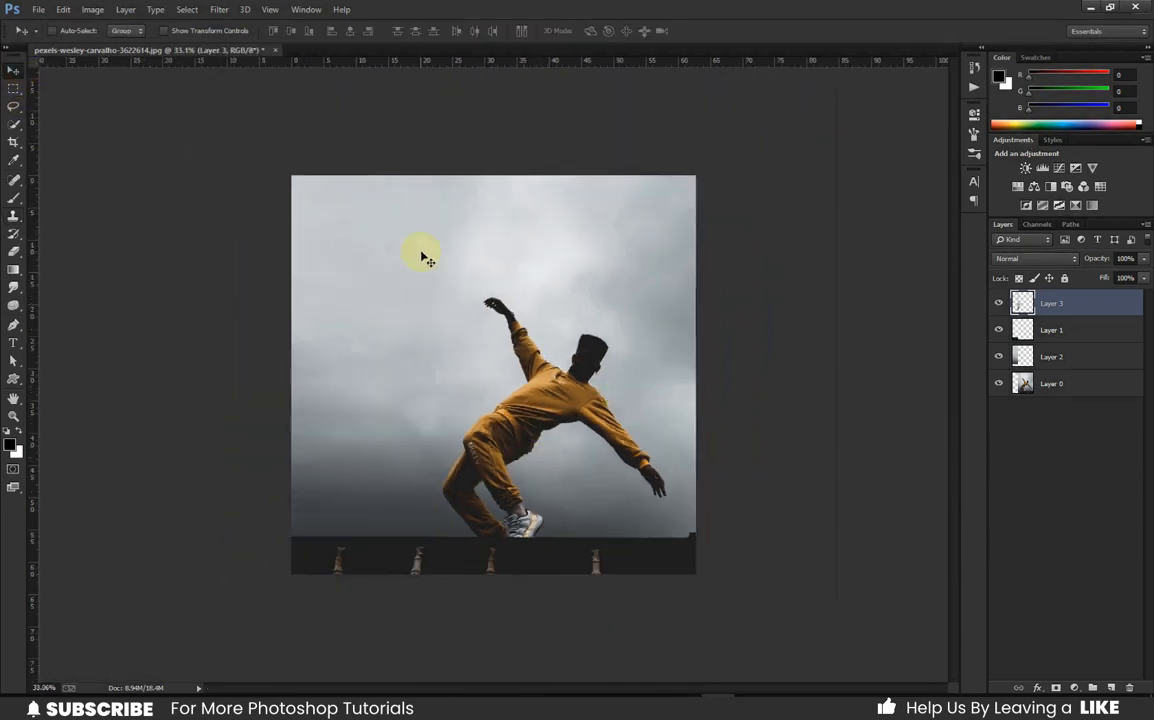
left_click(1040, 384)
left_click(20, 143)
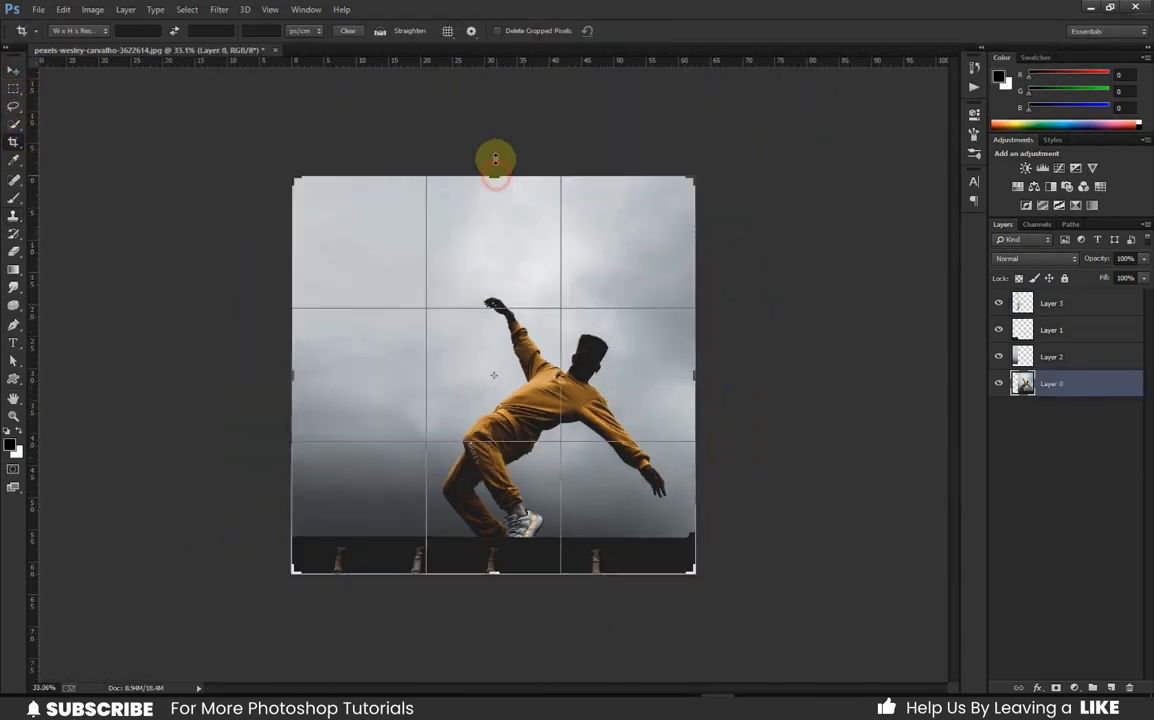
left_click_drag(495, 175, 500, 134)
left_click(636, 26)
left_click(13, 70)
Select the empty upper band with some adjoining sky, fill it using Content-Aware at 100% opacity, and deselect.
left_click(14, 91)
left_click_drag(252, 108, 745, 262)
right_click(619, 220)
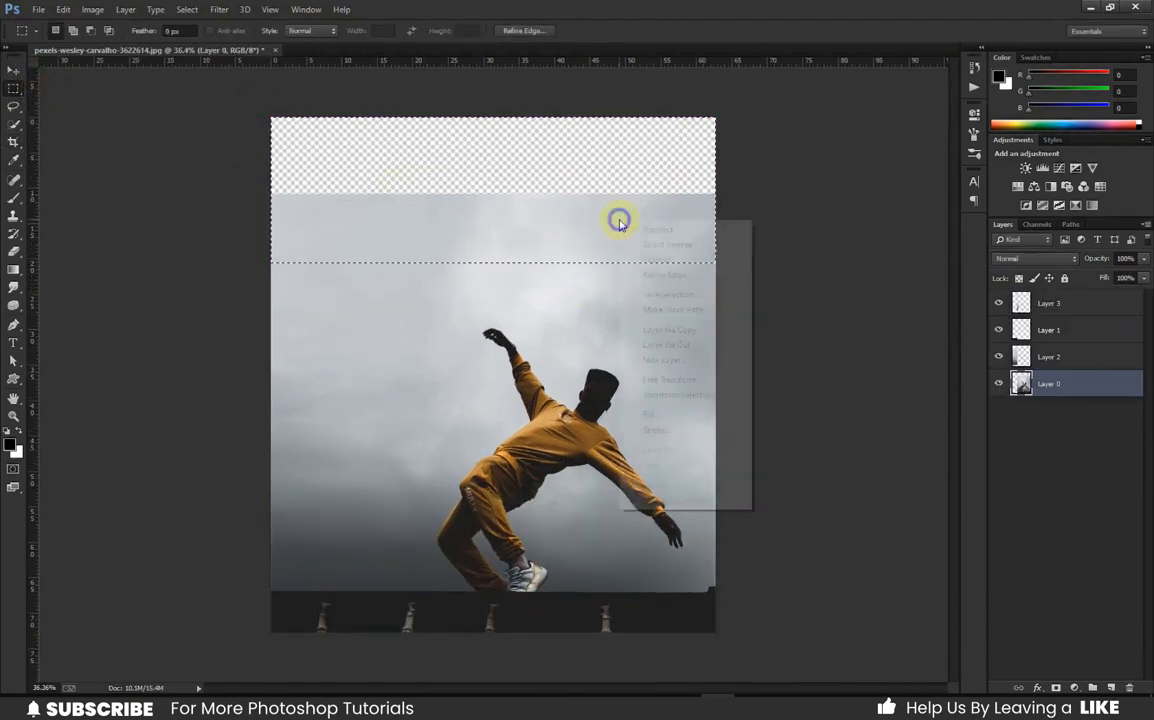
left_click(651, 414)
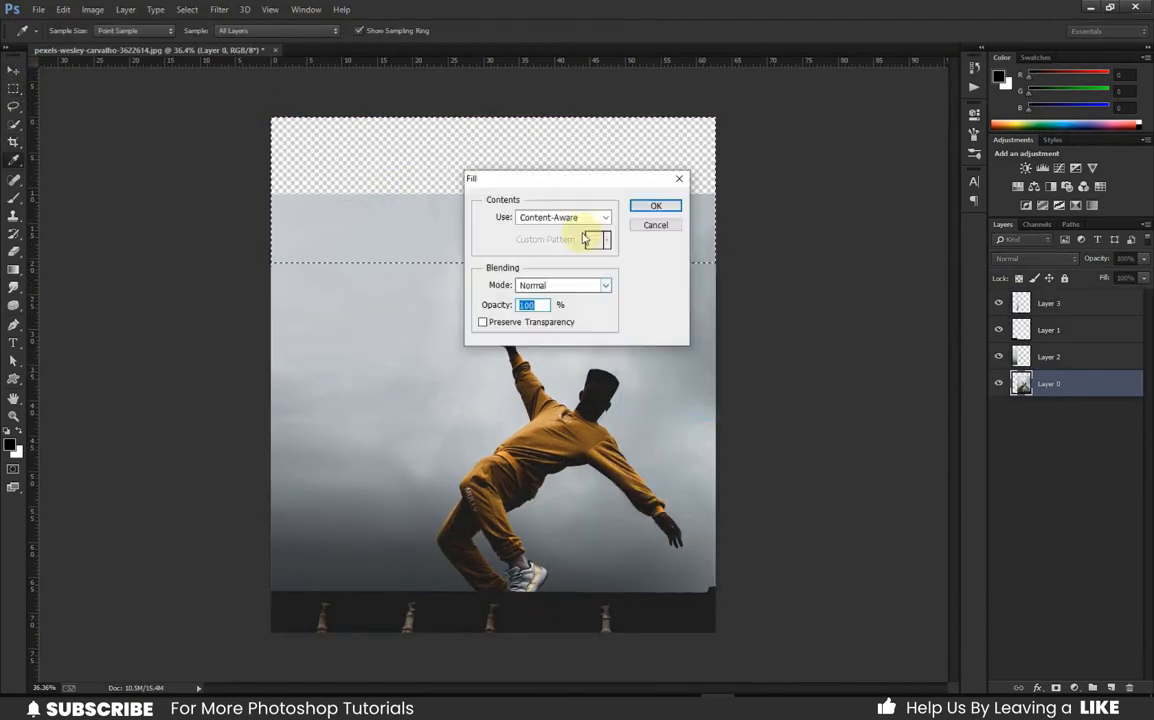
left_click(672, 212)
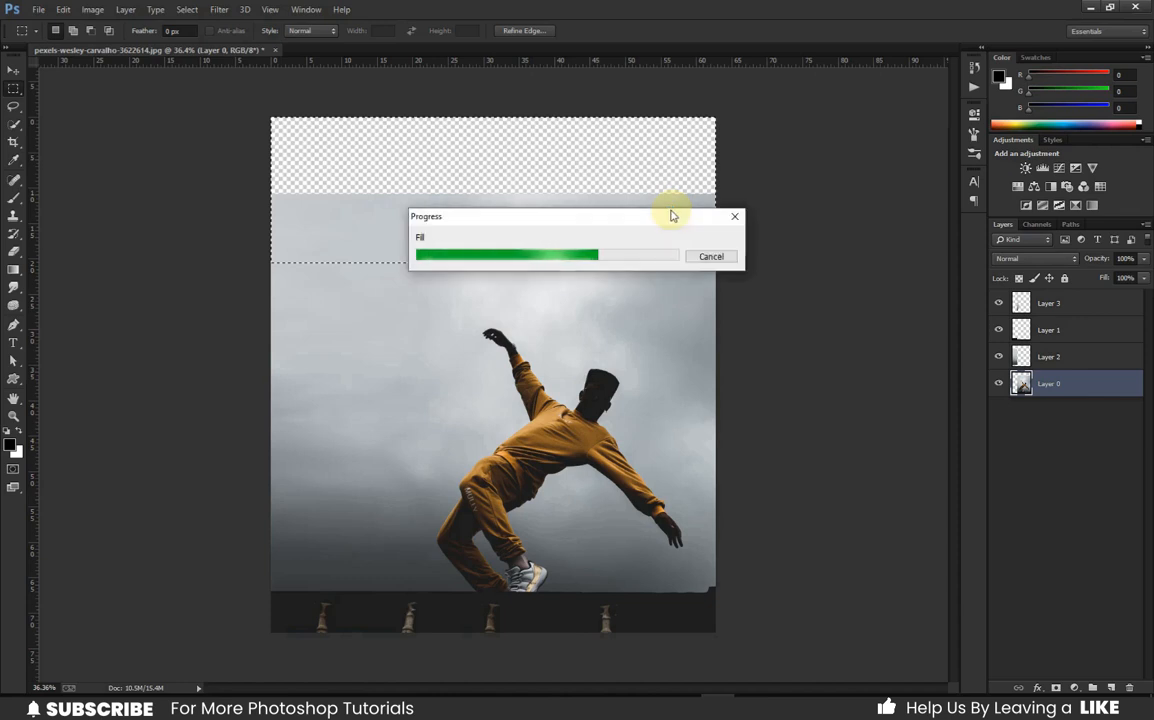
left_click(189, 10)
left_click(202, 37)
On Layer 3, clone clean sky over the horizontal seam and dark patches in the image's upper-left area.
scroll(420, 270, "up", 2)
left_click(1049, 302)
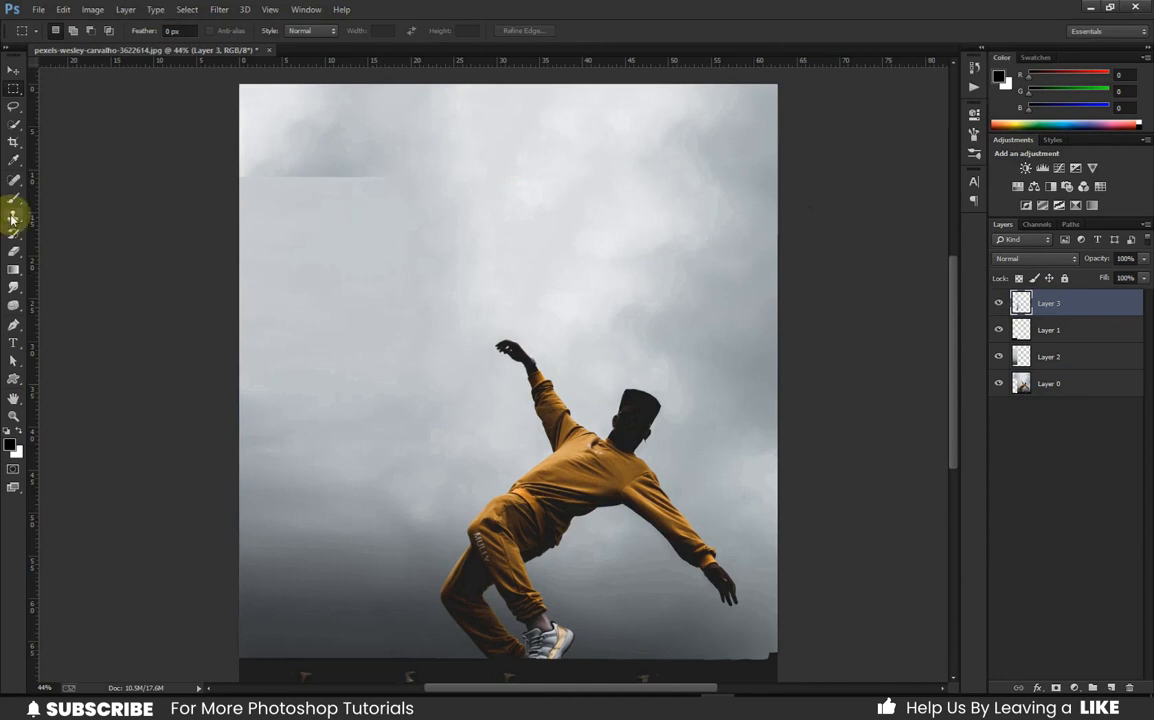
left_click(13, 217)
left_click(298, 208, "alt")
mouse_move(355, 178)
left_mouse_down()
mouse_move(304, 170)
mouse_move(318, 171)
mouse_move(302, 153)
left_mouse_up()
left_click(277, 265, "alt")
left_click(269, 181, "alt")
left_click_drag(242, 180, 296, 165)
scroll(358, 111, "down", 1)
scroll(340, 105, "up", 1)
left_click(307, 96, "alt")
left_click_drag(273, 93, 300, 107)
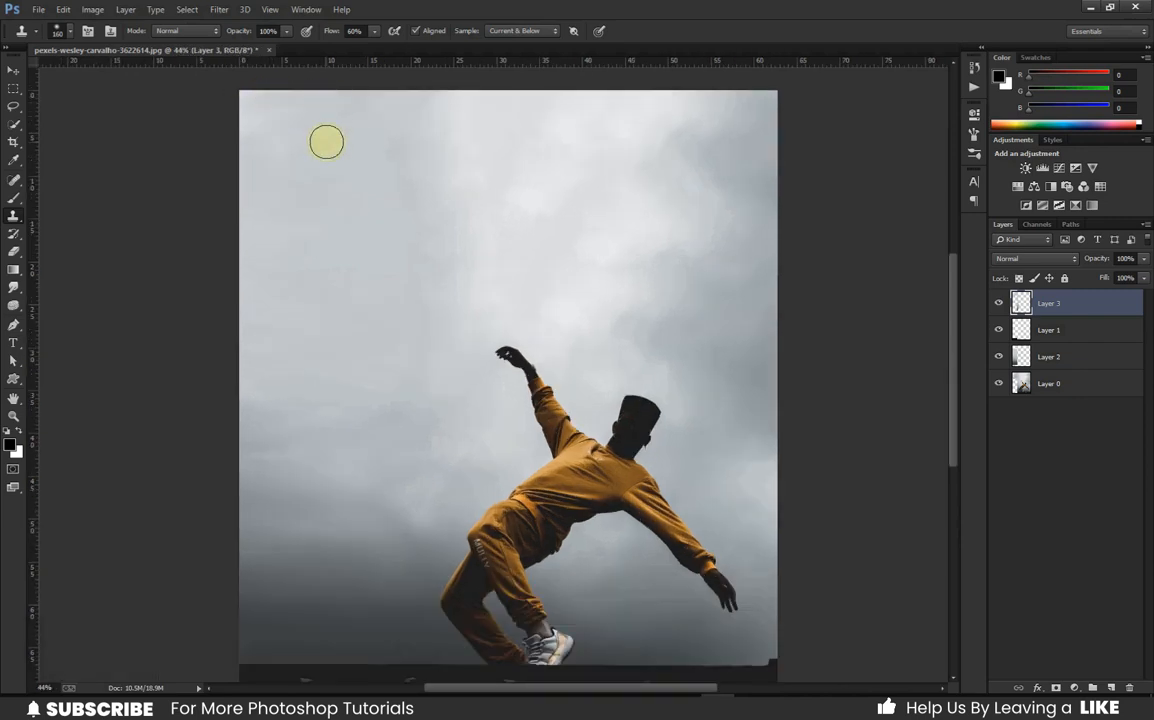
Merge all four layers into one and rename it background.
scroll(326, 142, "down", 2)
key("v")
left_click(1072, 384)
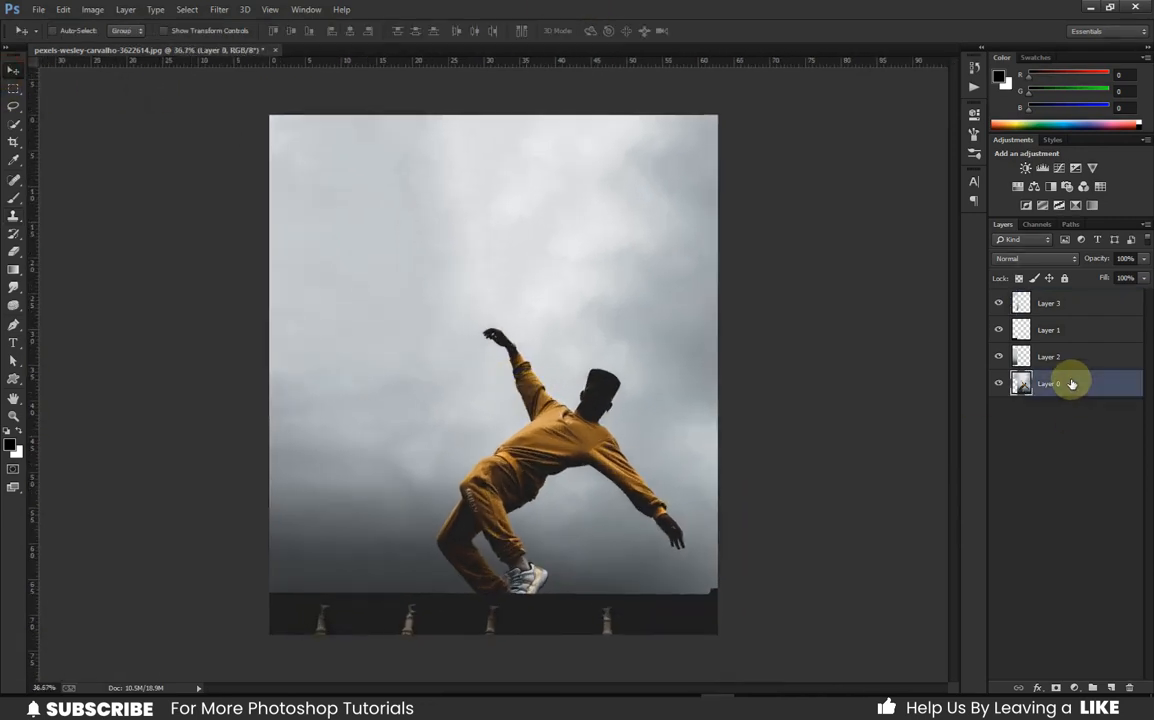
left_click(1080, 305, "shift")
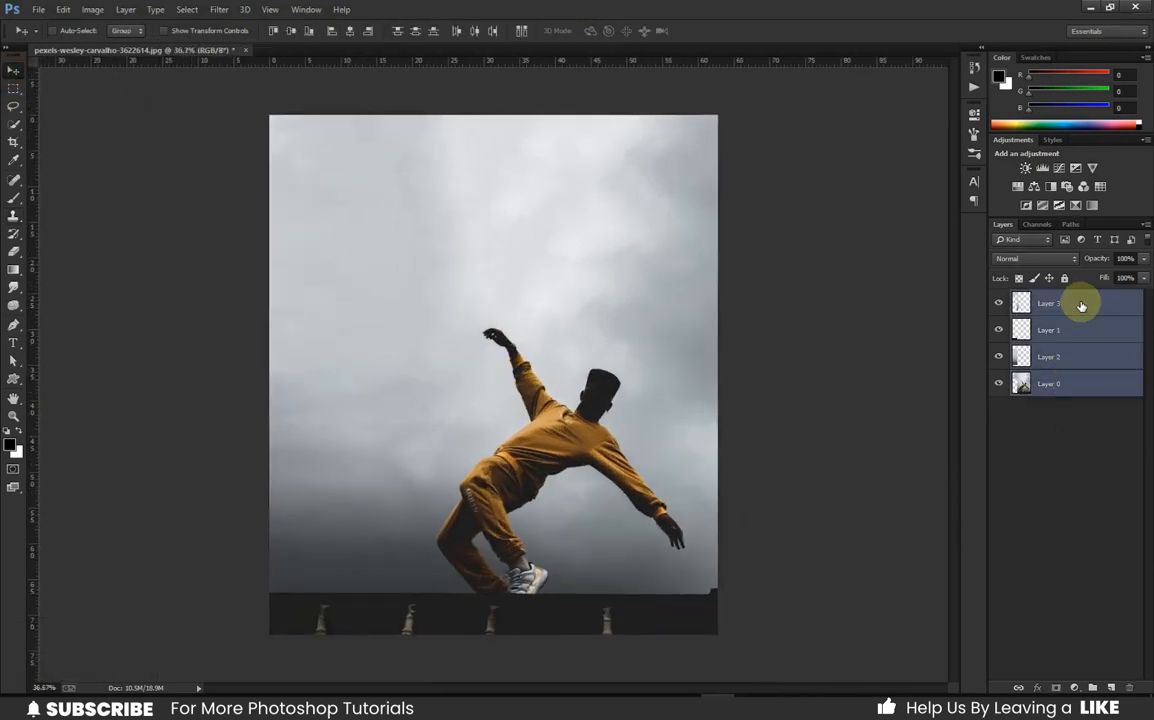
key("ctrl+e")
double_click(1055, 303)
type("backgro")
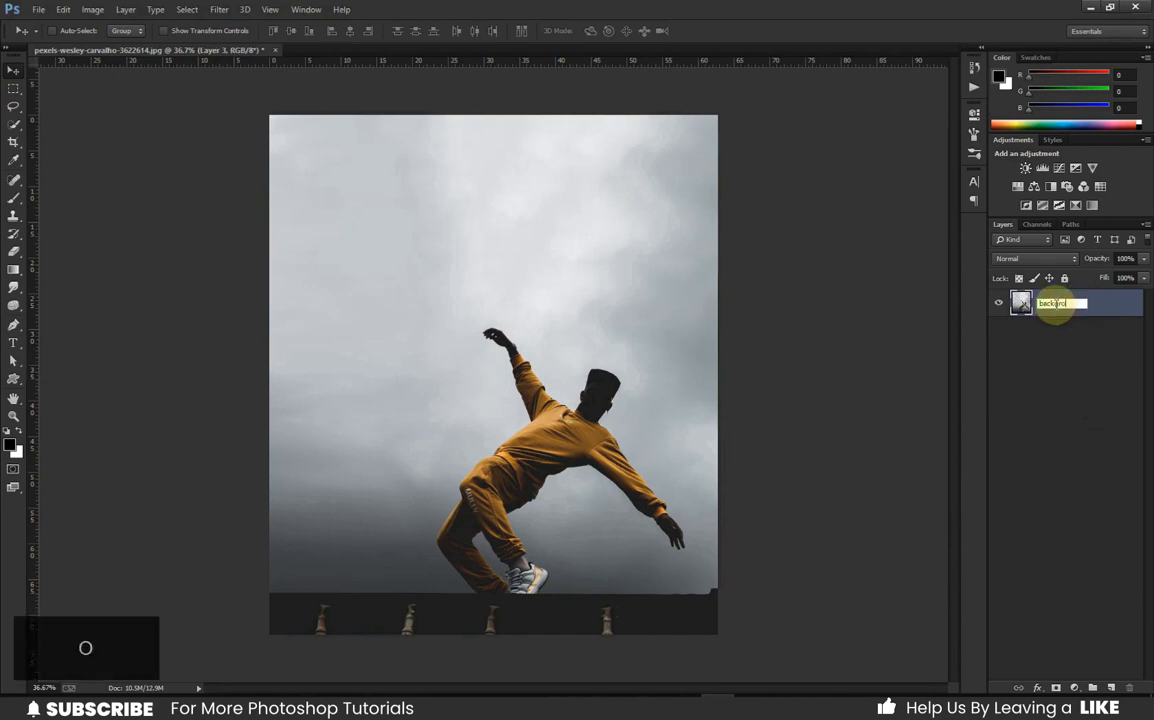
Select the man's torso and legs with the Quick Selection tool, using an enlarged brush.
scroll(533, 463, "up", 2)
left_click(14, 124)
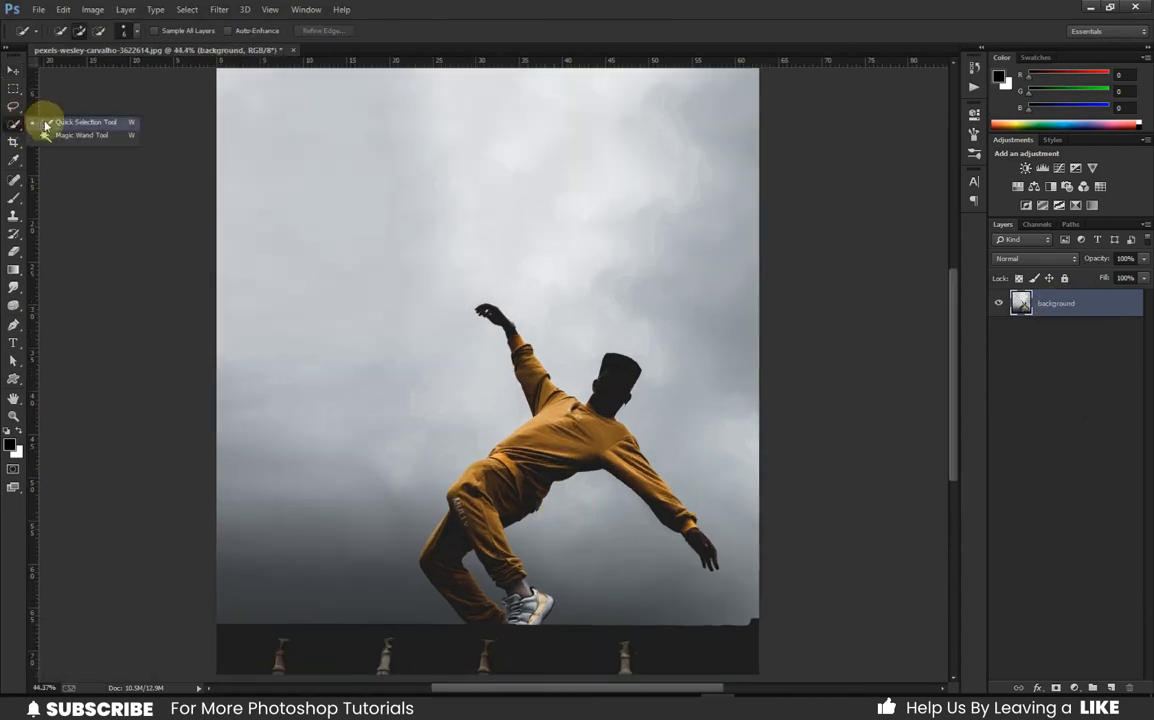
left_click(46, 123)
scroll(458, 430, "up", 3)
right_click(526, 406)
key("Return")
key("]")
key("]")
key("]")
key("]")
key("]")
key("]")
key("]")
key("]")
key("]")
key("]")
key("]")
key("]")
key("]")
key("]")
left_click_drag(608, 442, 574, 341)
mouse_move(575, 341)
left_mouse_down()
mouse_move(481, 407)
mouse_move(462, 511)
mouse_move(512, 561)
mouse_move(474, 559)
mouse_move(425, 508)
left_mouse_up()
Add the man's outstretched and raised arms to the selection, reducing the Quick Selection brush to 40 px.
scroll(749, 480, "up", 4)
key("[")
key("[")
key("[")
mouse_move(747, 481)
left_mouse_down()
mouse_move(767, 523)
mouse_move(857, 605)
left_mouse_up()
scroll(698, 412, "down", 2)
mouse_move(569, 314)
left_mouse_down()
mouse_move(535, 241)
mouse_move(463, 170)
left_mouse_up()
scroll(537, 241, "up", 3)
key("[")
key("[")
key("[")
key("[")
scroll(467, 172, "up", 3)
scroll(640, 300, "down", 5)
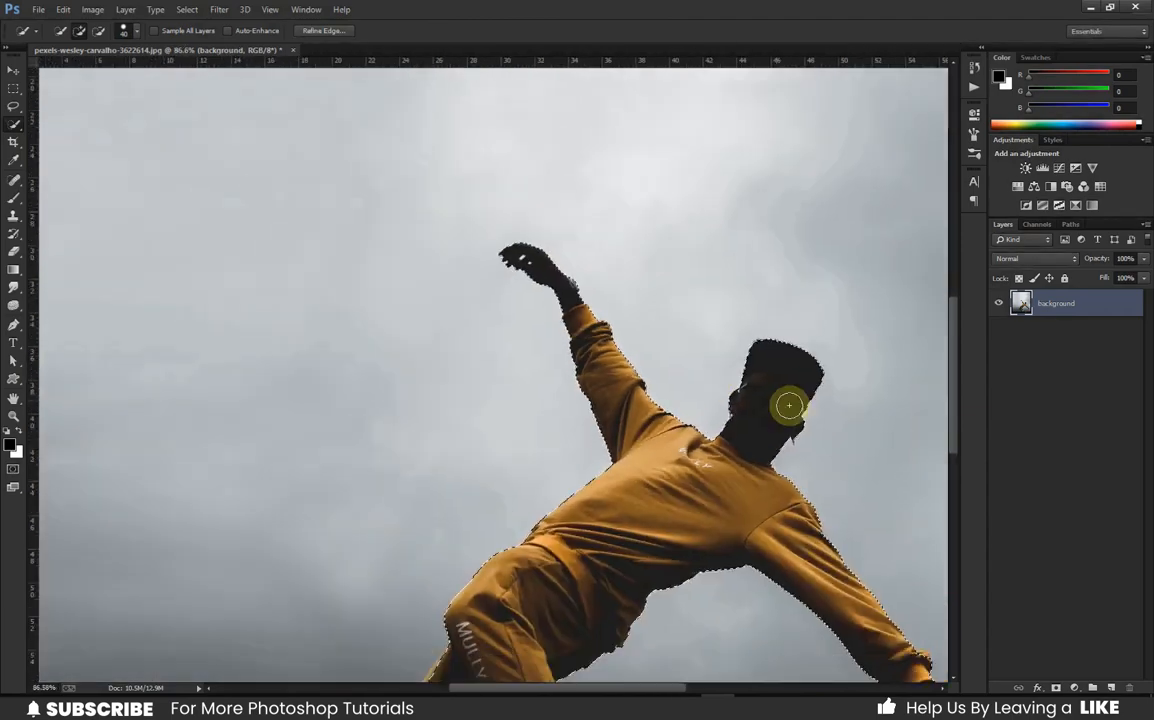
Add the man's white and gold shoe to the selection with the 40 px Quick Selection brush.
scroll(560, 540, "up", 4)
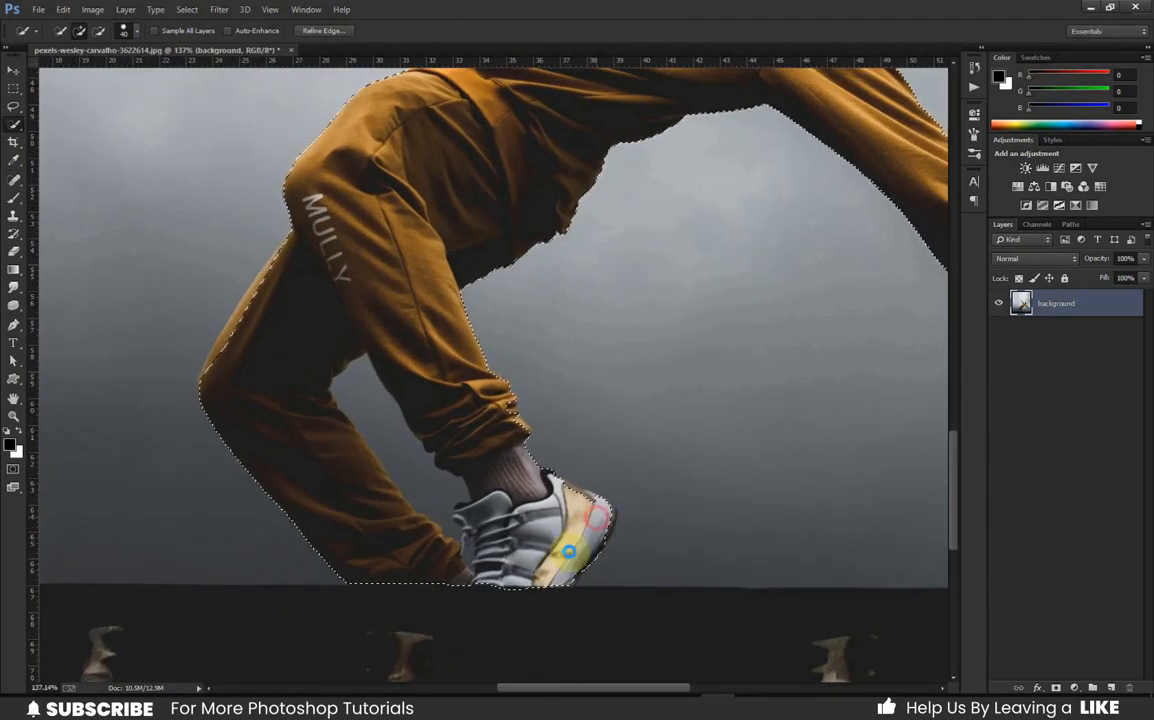
scroll(628, 560, "up", 3)
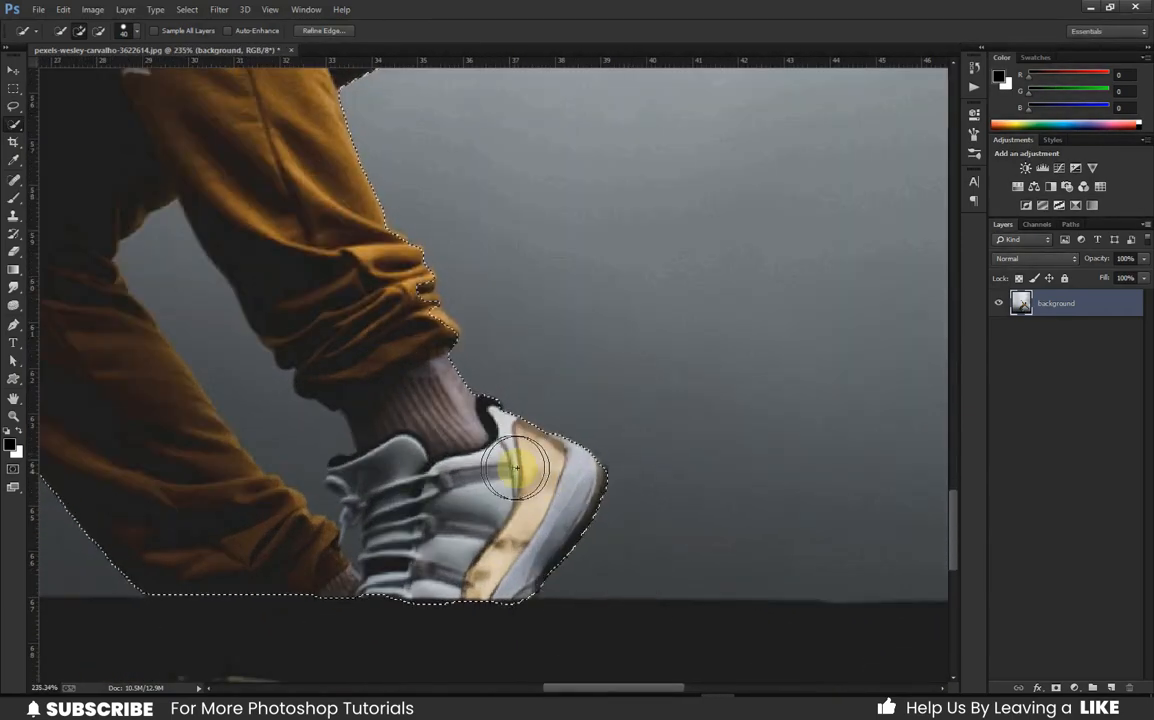
scroll(276, 278, "down", 4)
scroll(276, 263, "up", 3)
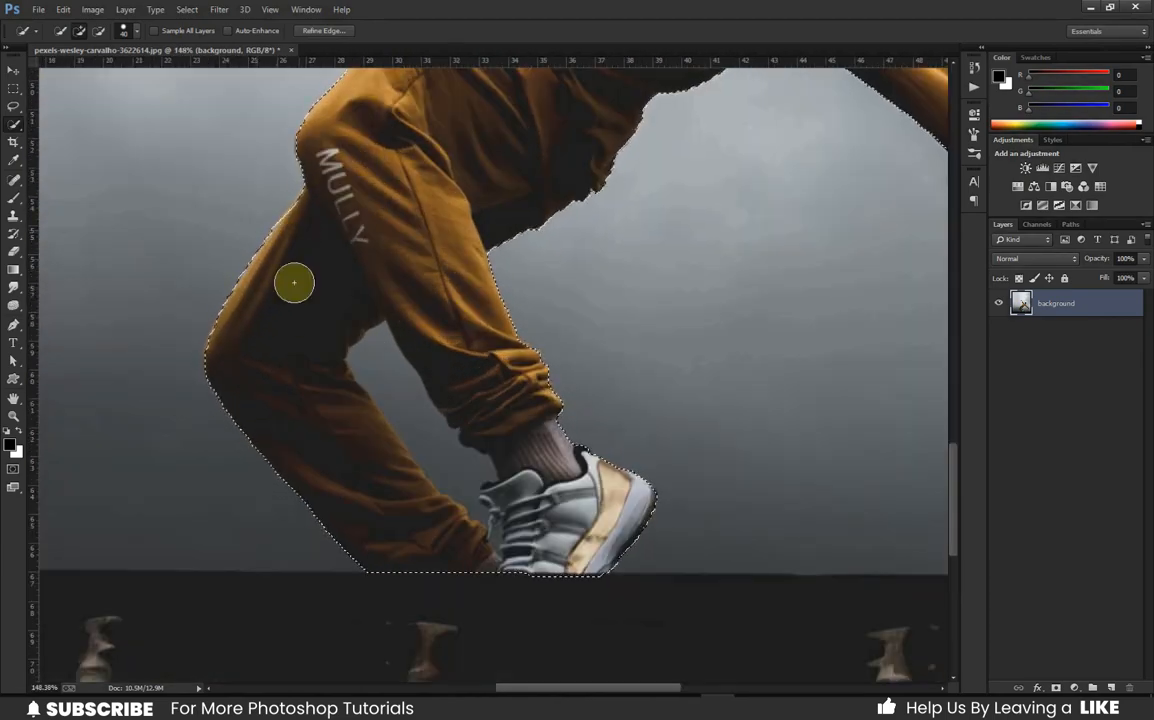
Subtract the gray gap between the man's legs from the selection with the Quick Selection tool.
scroll(296, 260, "down", 4)
scroll(587, 443, "up", 4)
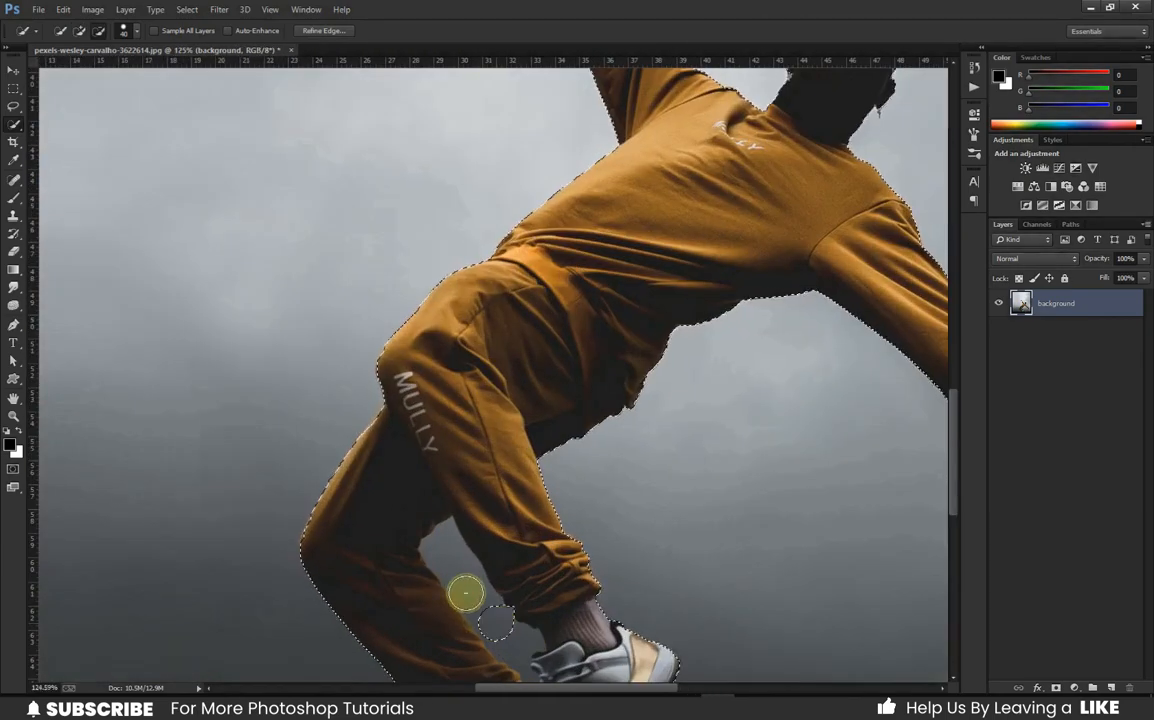
left_click_drag(465, 593, 447, 546)
scroll(490, 606, "up", 3)
key("[")
key("[")
left_click_drag(510, 601, 471, 592)
key("]")
key("]")
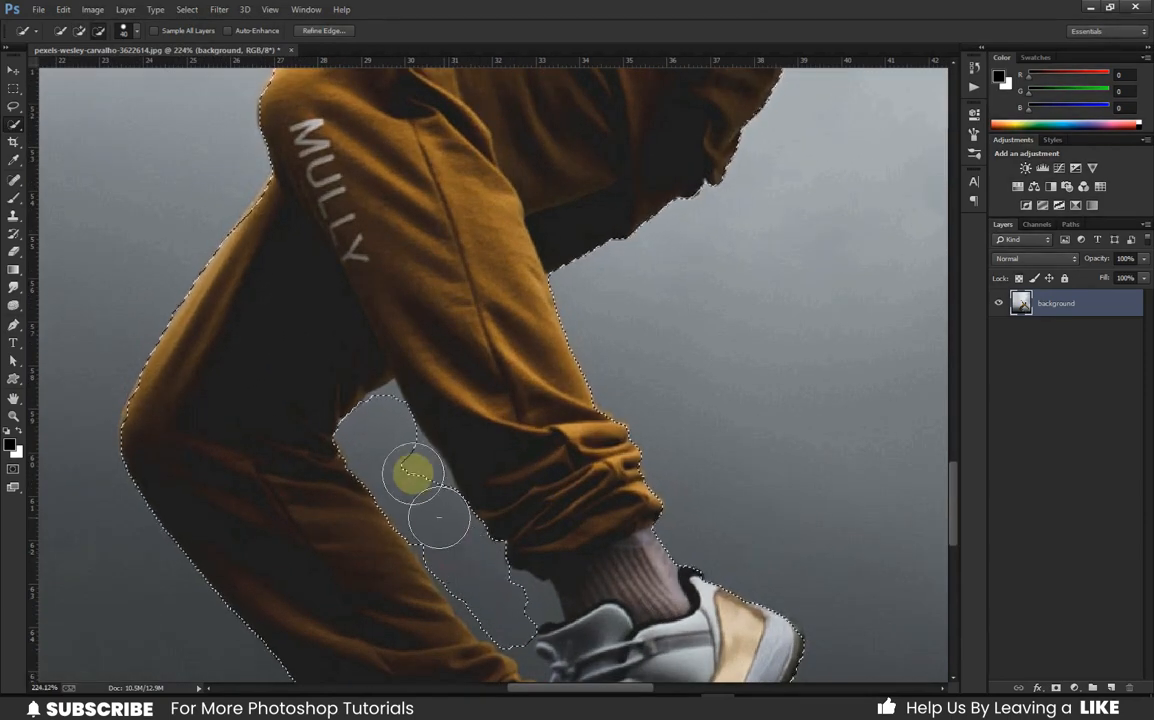
Refine the selection edge along the lower trouser leg and the shoe's laces inside the leg gap.
scroll(523, 610, "down", 5)
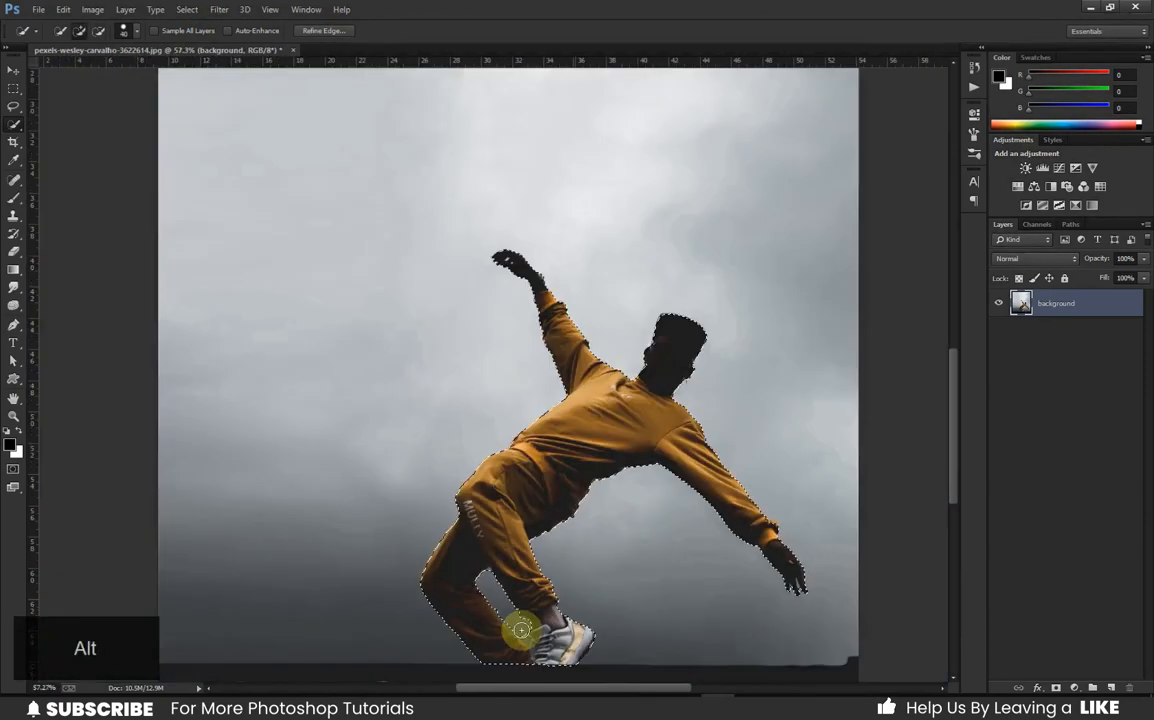
scroll(492, 597, "up", 1)
scroll(492, 600, "up", 4)
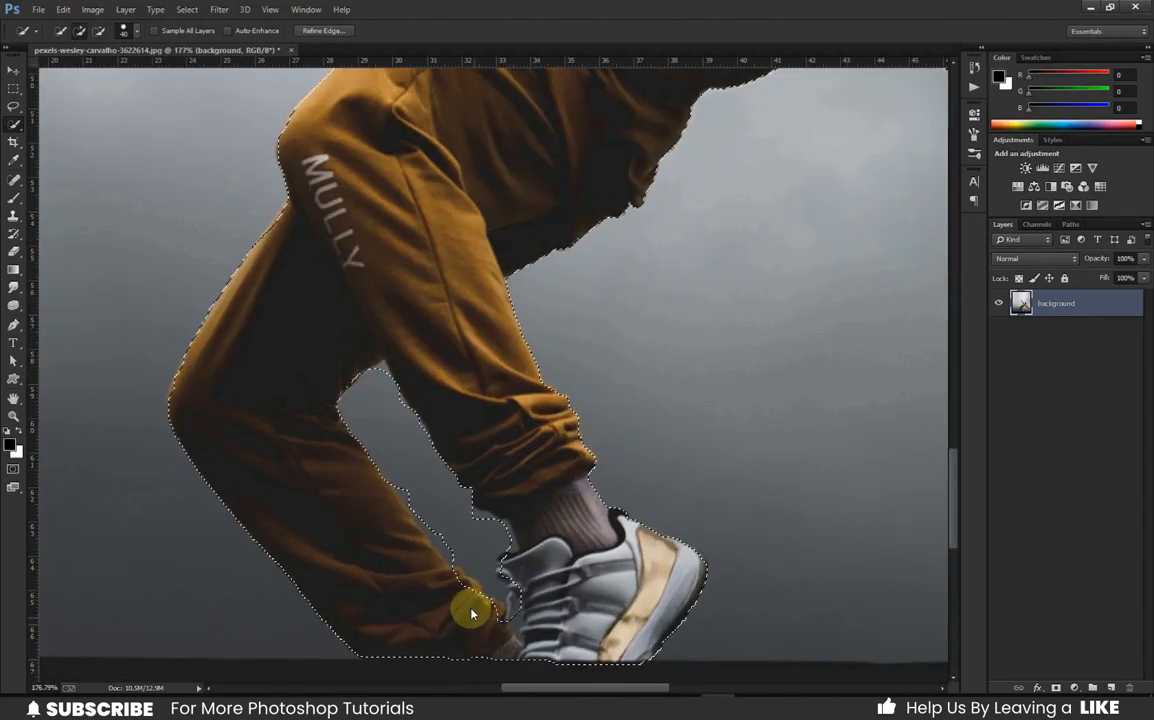
left_click_drag(472, 613, 454, 529)
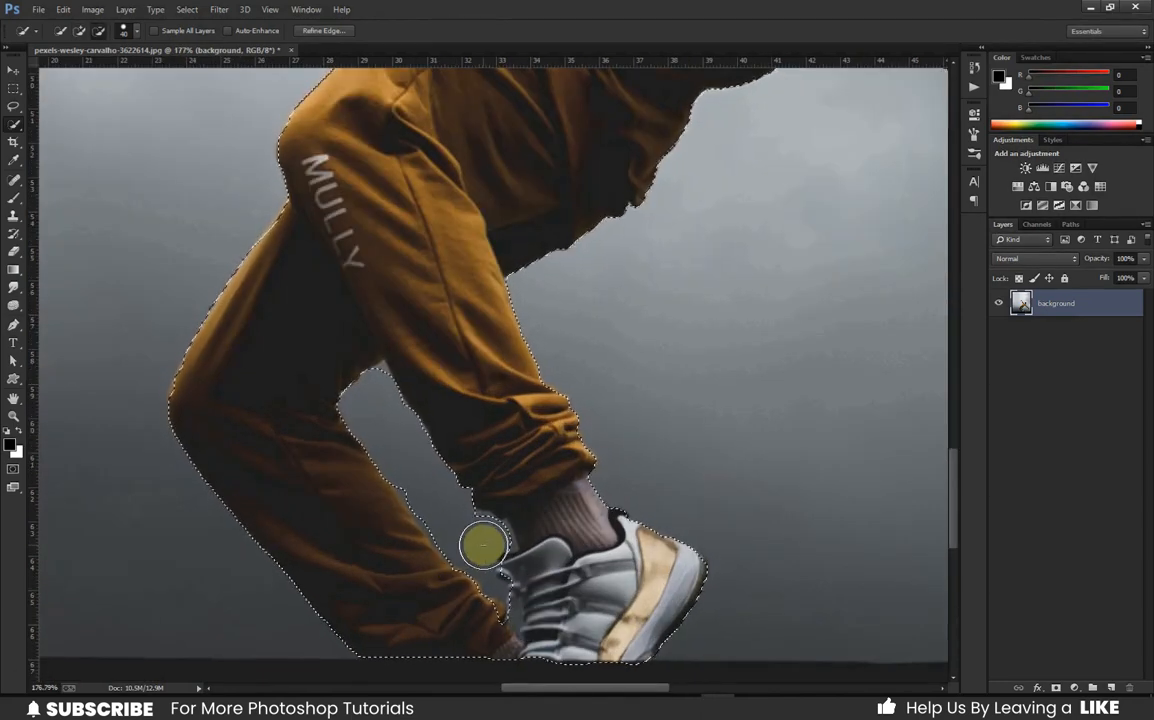
scroll(387, 398, "up", 1)
scroll(387, 401, "up", 1)
Subtract the sky gaps between the lowered hand's fingers from the selection, using a 5 px brush.
key("bracketleft")
scroll(379, 343, "down", 6)
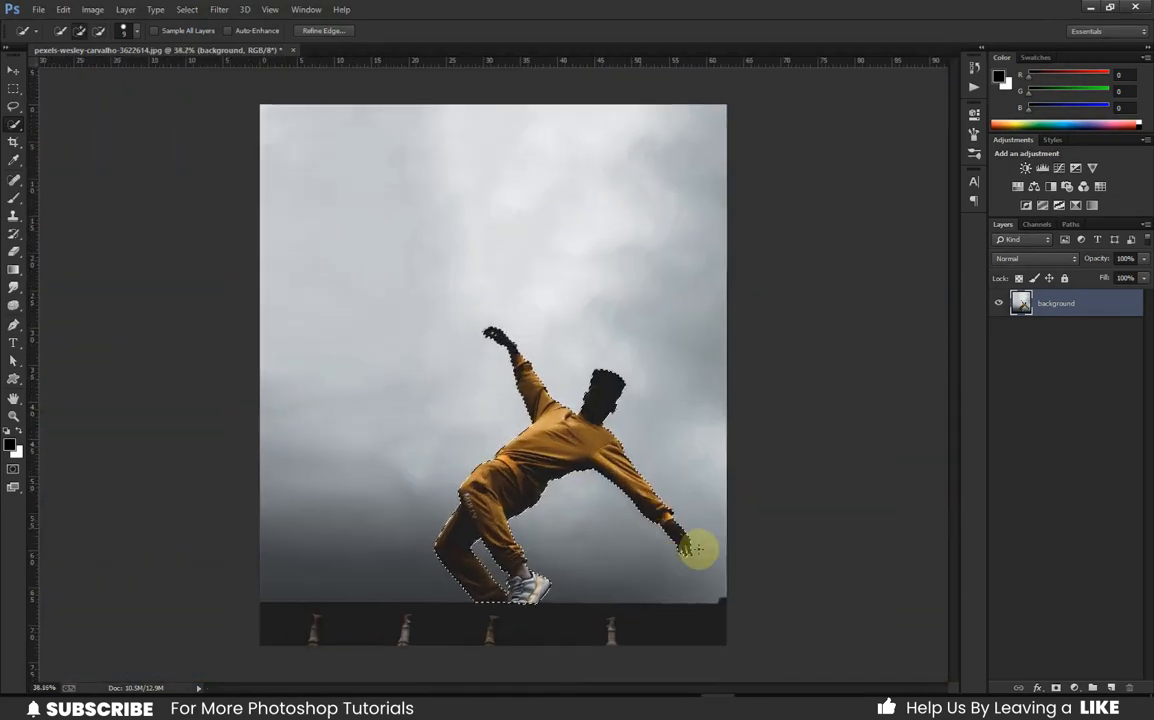
scroll(697, 548, "up", 8)
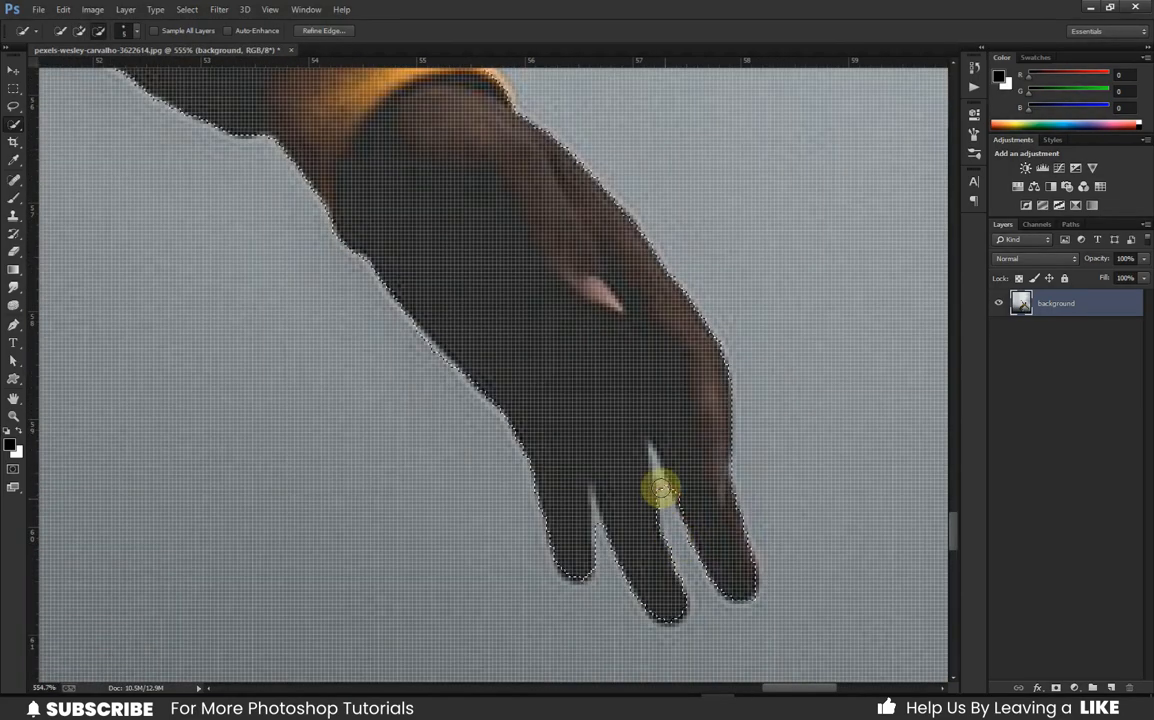
scroll(661, 488, "down", 2)
scroll(580, 379, "up", 1)
scroll(551, 319, "down", 1)
scroll(546, 335, "up", 1)
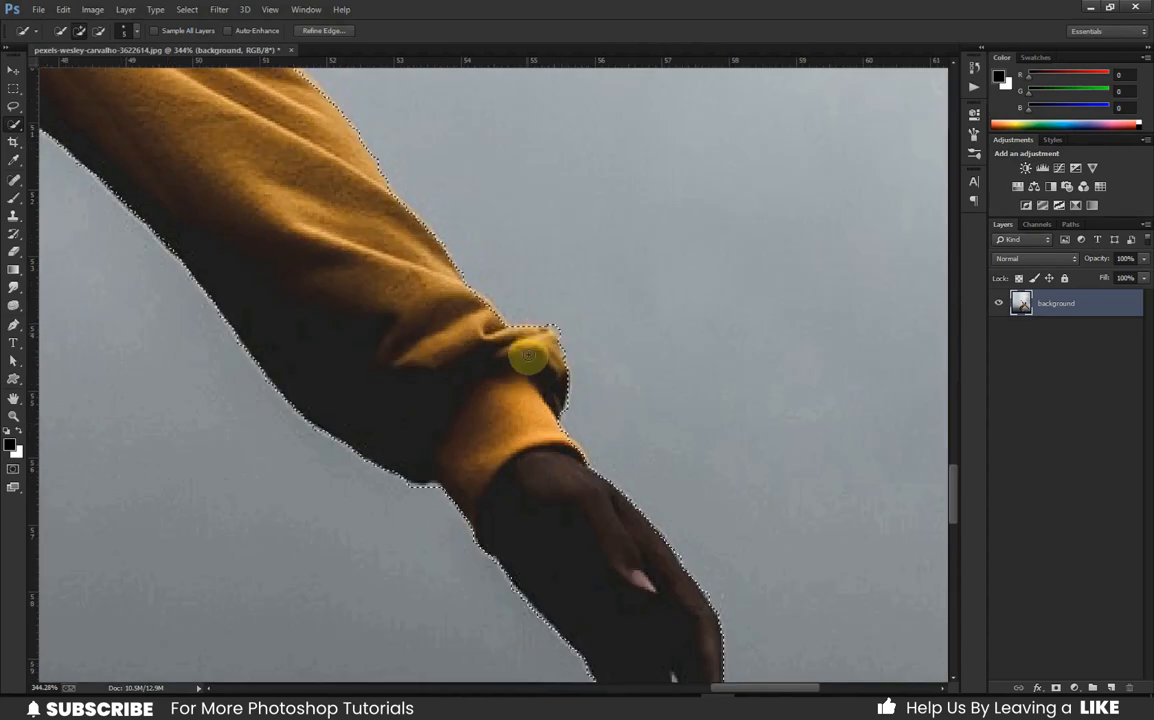
Cut the selected man from the background layer onto a new layer.
scroll(541, 476, "down", 8)
scroll(548, 440, "up", 1)
right_click(549, 440)
left_click(610, 258)
left_click(999, 305)
left_click(998, 304)
scroll(600, 500, "up", 3)
left_click_drag(603, 505, 570, 390)
left_click(13, 71)
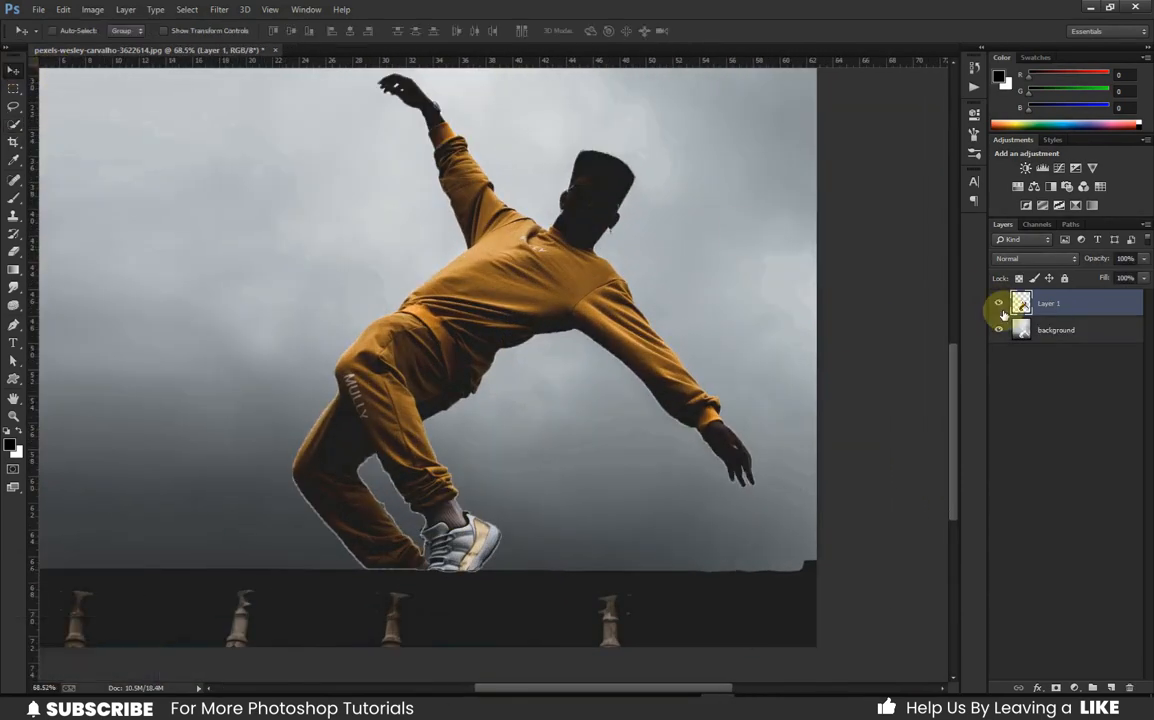
Fill the man-shaped hole on the background layer with Content-Aware at 100% opacity, with Layer 1 hidden, and deselect.
left_click(1020, 305, "ctrl")
left_click(999, 303)
left_click(1056, 330)
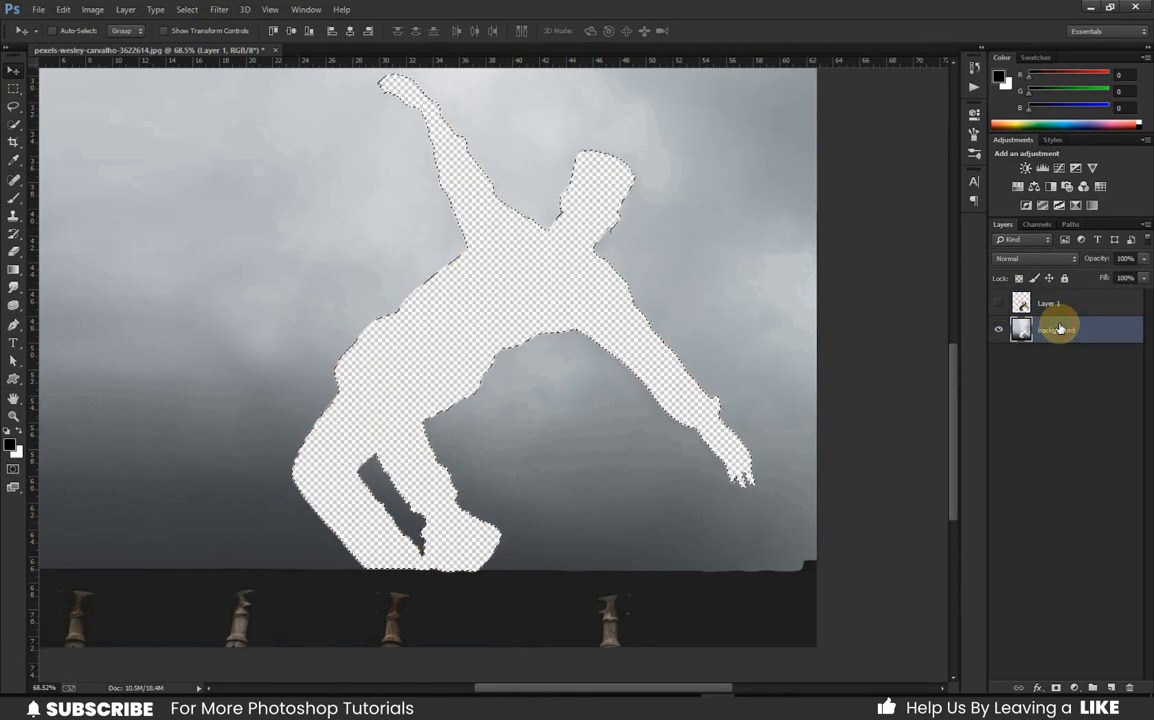
left_click(63, 9)
left_click(258, 207)
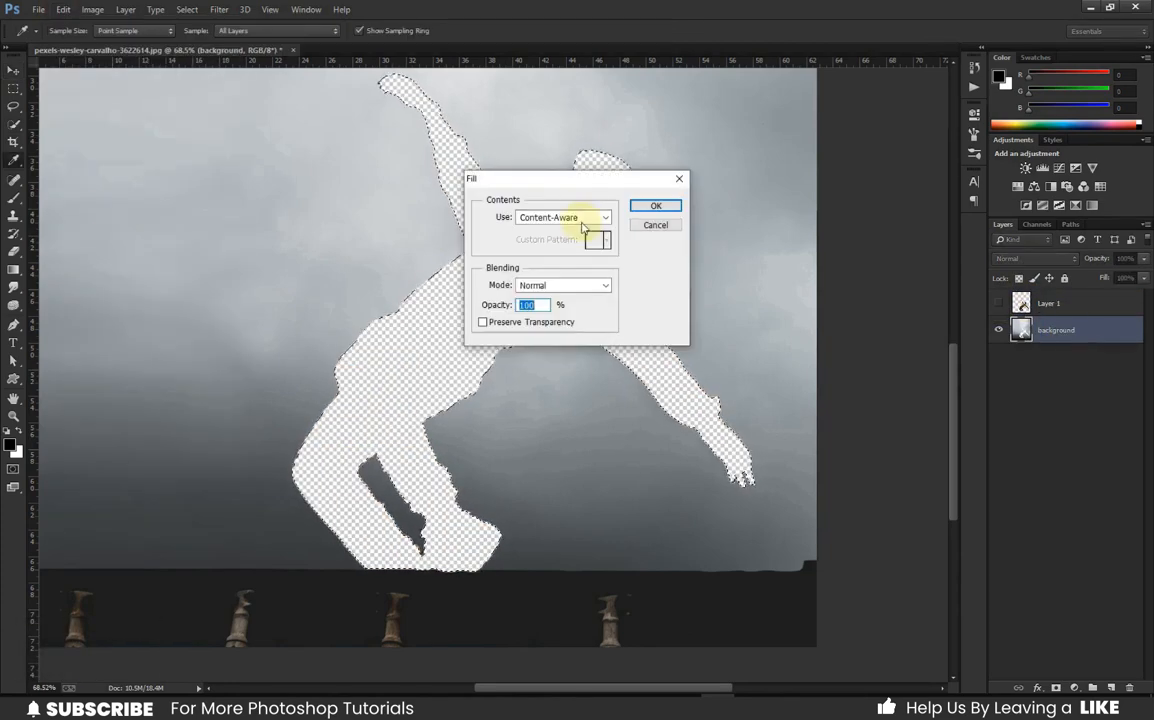
left_click(664, 205)
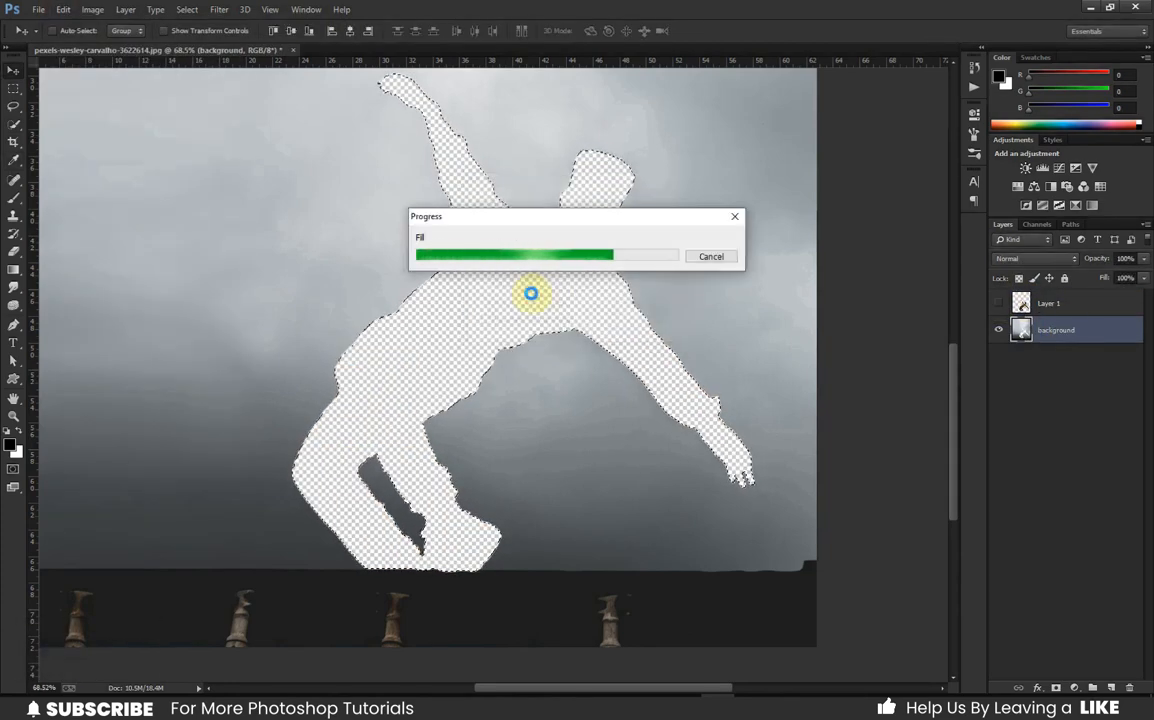
left_click(191, 10)
left_click(208, 37)
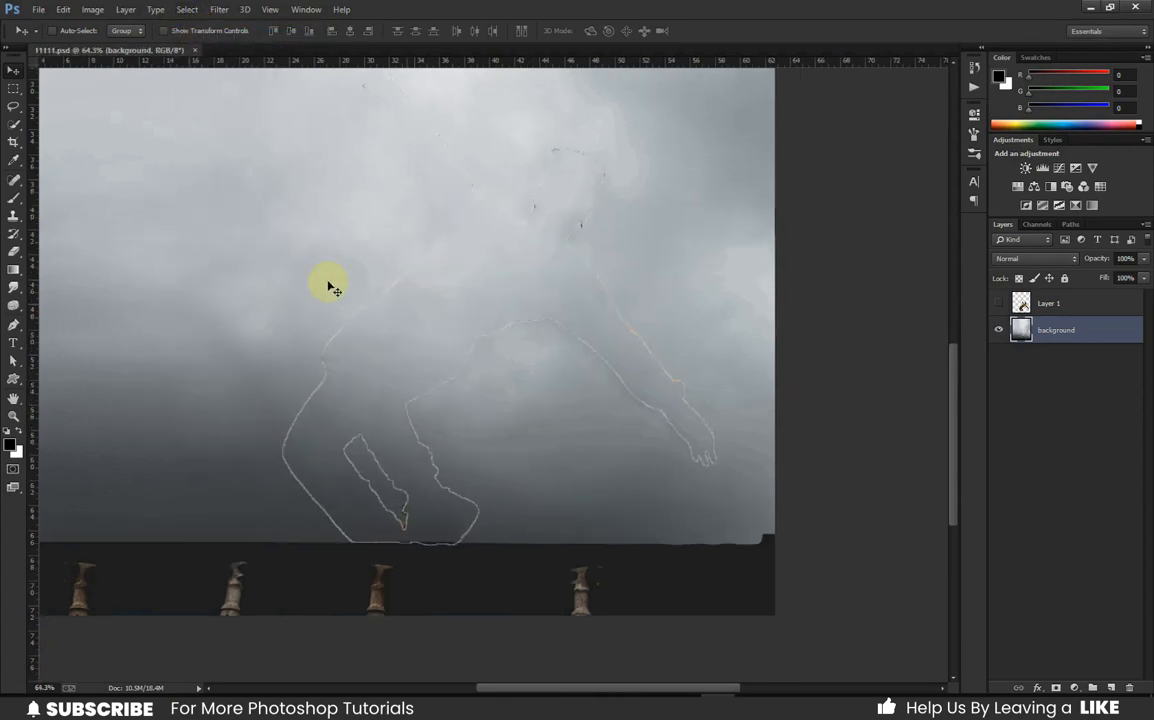
Remove the leftover outlines around the legs and the leg gap with a 40 px Content-Aware Spot Healing Brush.
right_click(13, 180)
left_click(70, 177)
scroll(362, 313, "up", 3)
mouse_move(373, 304)
left_mouse_down()
mouse_move(309, 361)
mouse_move(240, 531)
mouse_move(248, 542)
left_mouse_up()
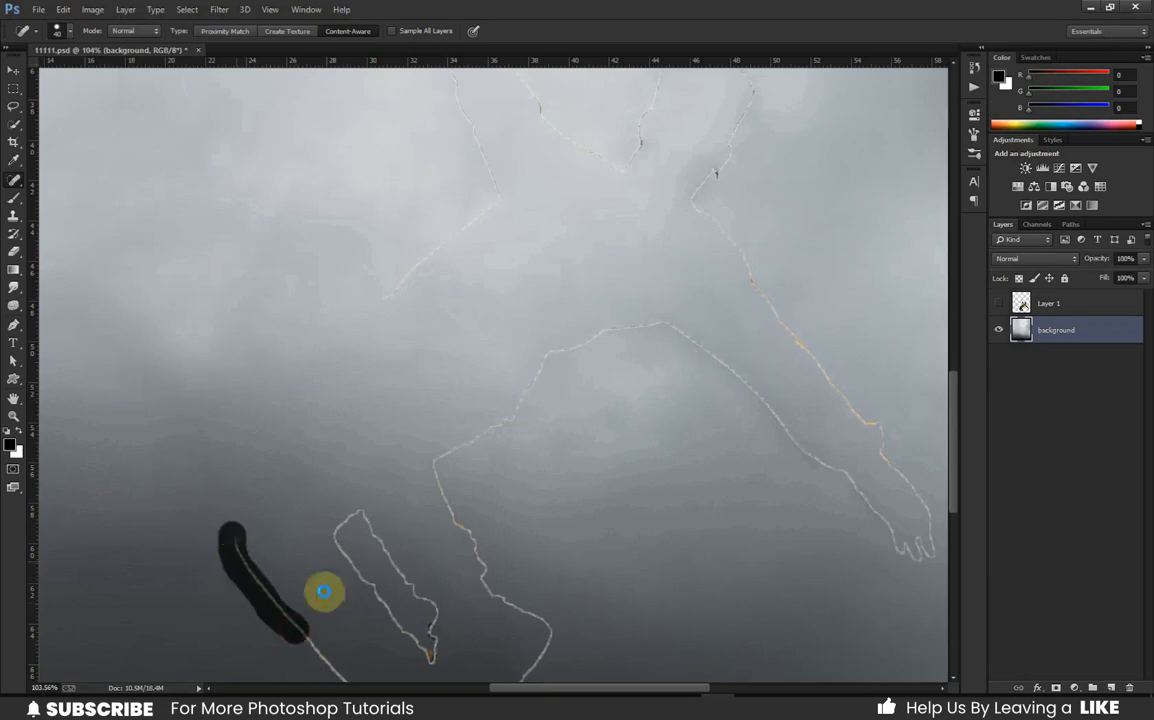
scroll(326, 597, "down", 2)
scroll(341, 672, "up", 2)
mouse_move(302, 594)
left_mouse_down()
mouse_move(344, 649)
mouse_move(441, 647)
mouse_move(542, 617)
mouse_move(517, 565)
mouse_move(434, 456)
left_mouse_up()
left_click_drag(357, 477, 430, 618)
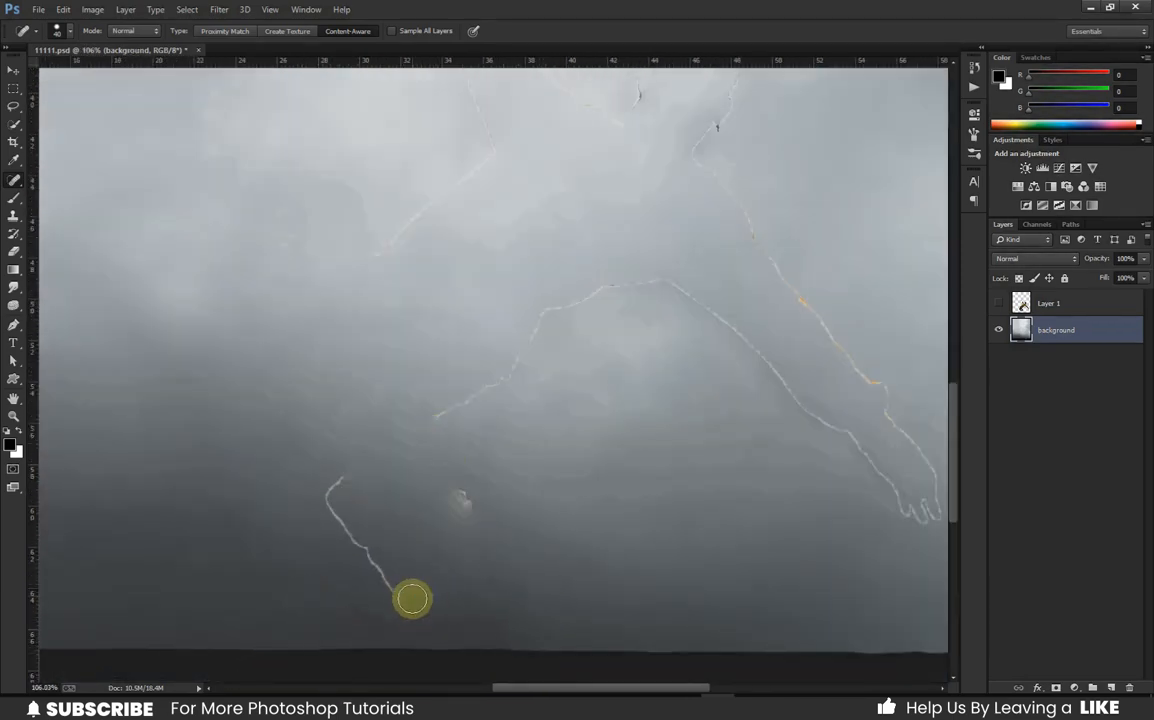
Heal the remaining torso, arm and head outlines in the sky, enlarging the Spot Healing Brush to 60 px.
left_click_drag(469, 536, 465, 482)
left_click_drag(520, 345, 521, 344)
mouse_move(614, 289)
left_mouse_down()
mouse_move(671, 289)
mouse_move(930, 509)
mouse_move(777, 445)
mouse_move(695, 326)
mouse_move(716, 341)
mouse_move(571, 164)
mouse_move(608, 319)
mouse_move(628, 231)
mouse_move(553, 180)
mouse_move(508, 291)
mouse_move(432, 258)
mouse_move(305, 104)
mouse_move(348, 255)
left_mouse_up()
left_click_drag(333, 366, 252, 432)
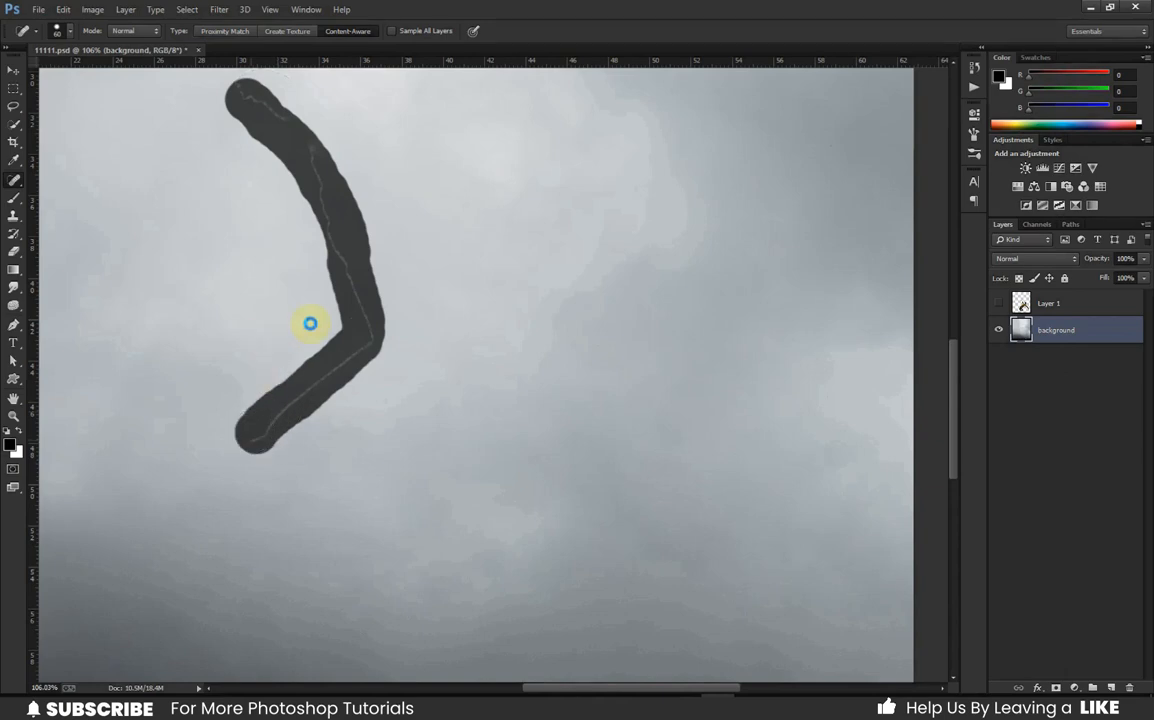
Save the document and make Layer 1 with the man visible again.
key("ctrl+0")
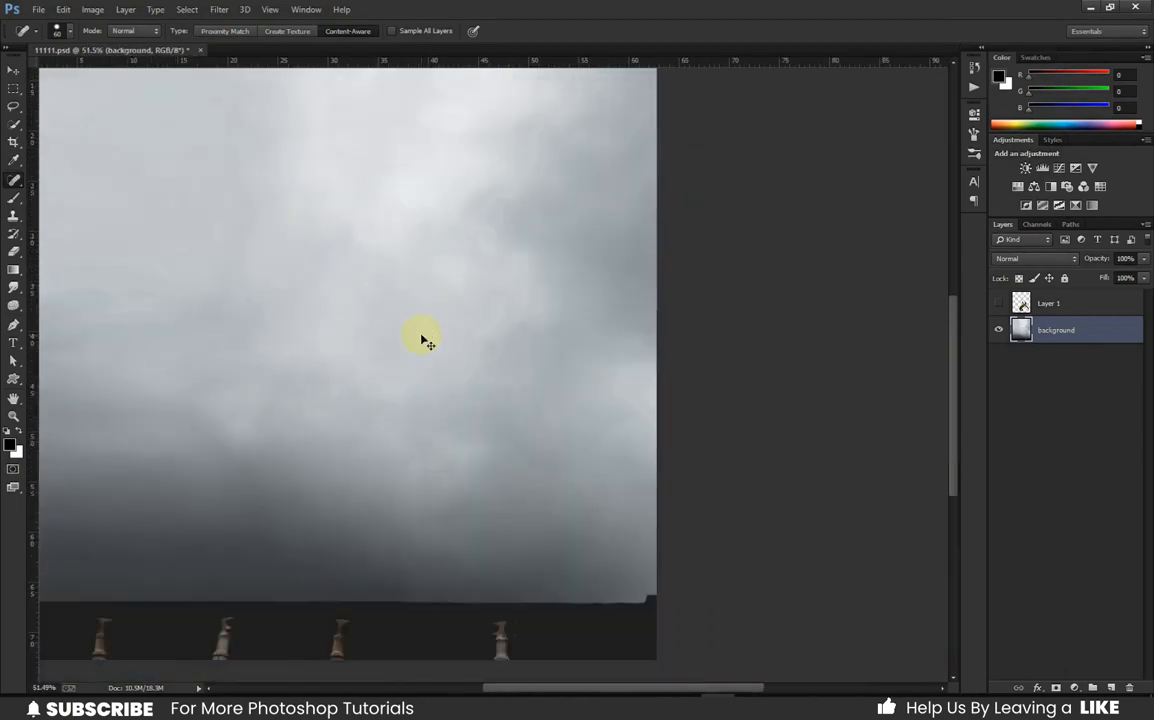
key("ctrl+s")
left_click(998, 302)
double_click(1050, 303)
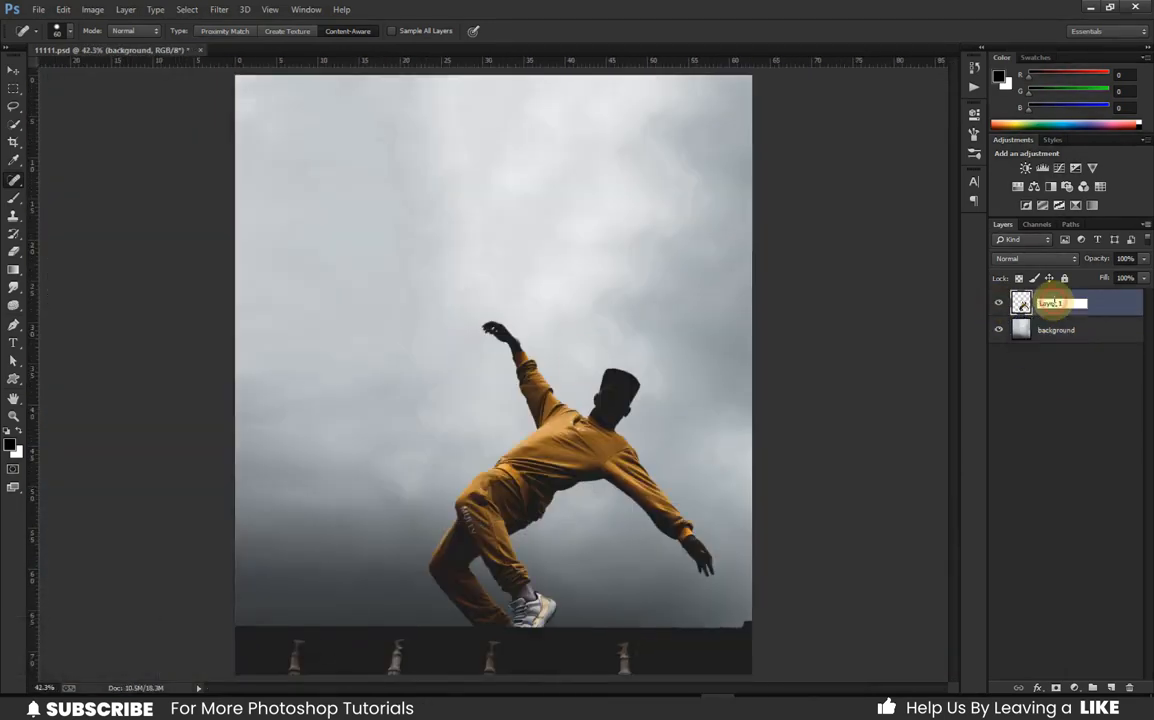
type("characte")
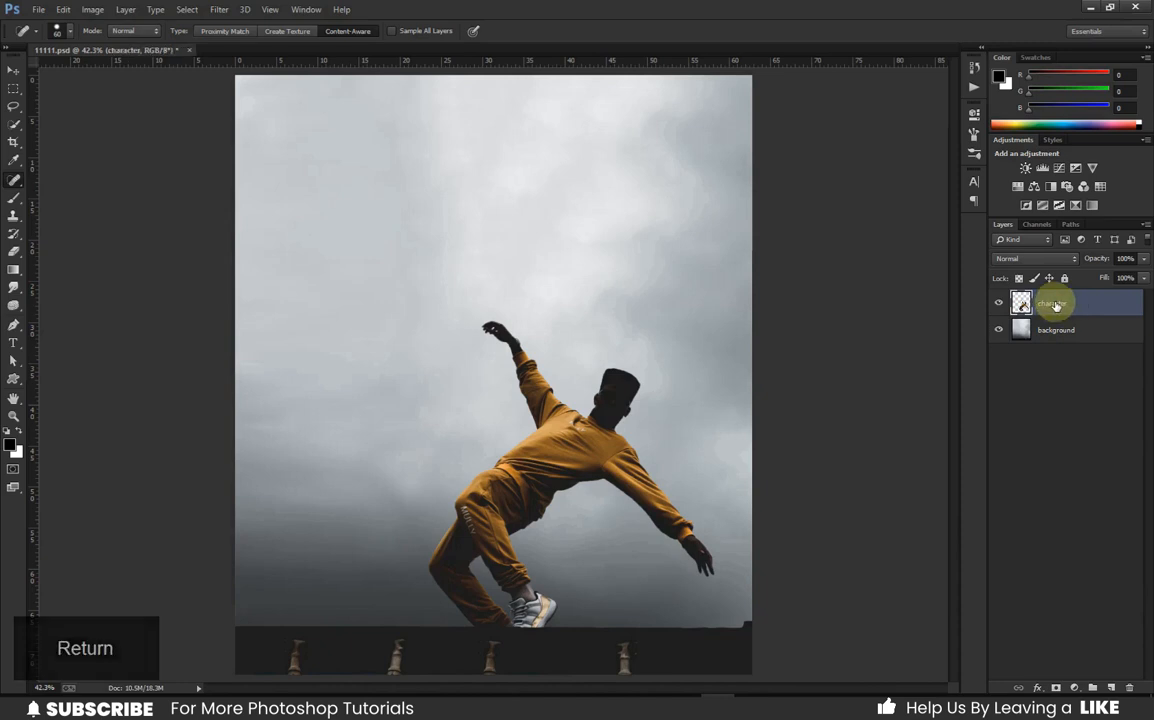
left_click(1064, 330)
key("ctrl+z")
Rename Layer 1 as subject and move the man horizontally about 5.9 cm to the left.
left_click(1099, 309)
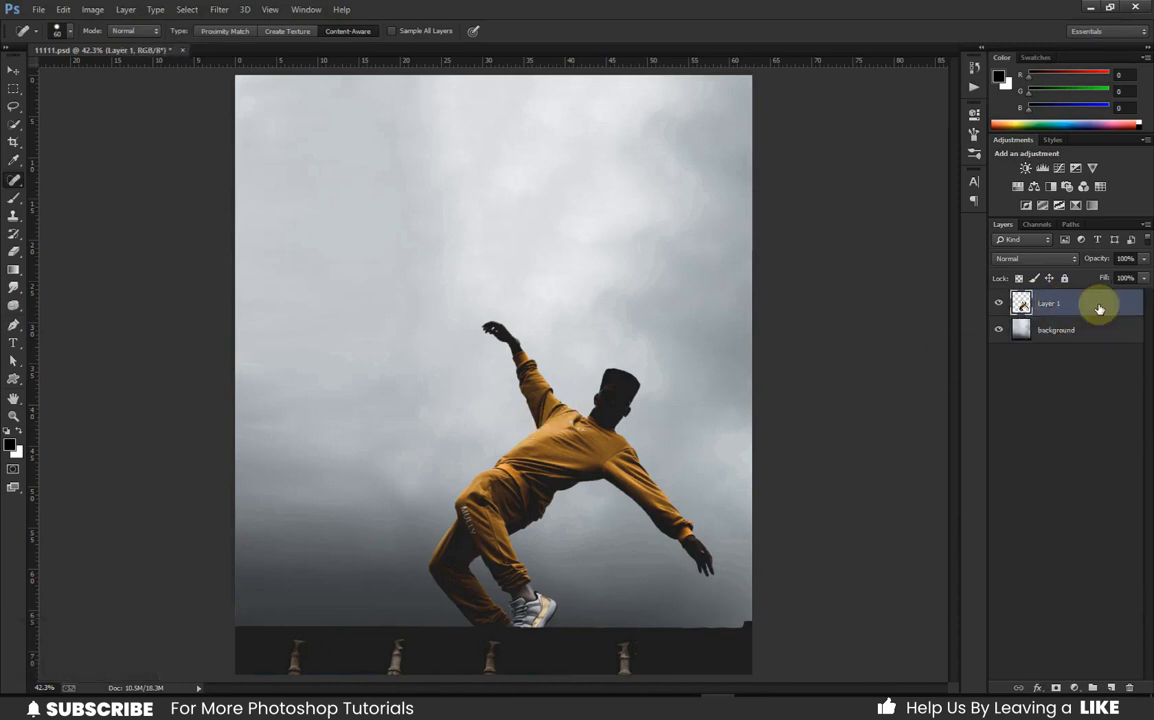
type("subject")
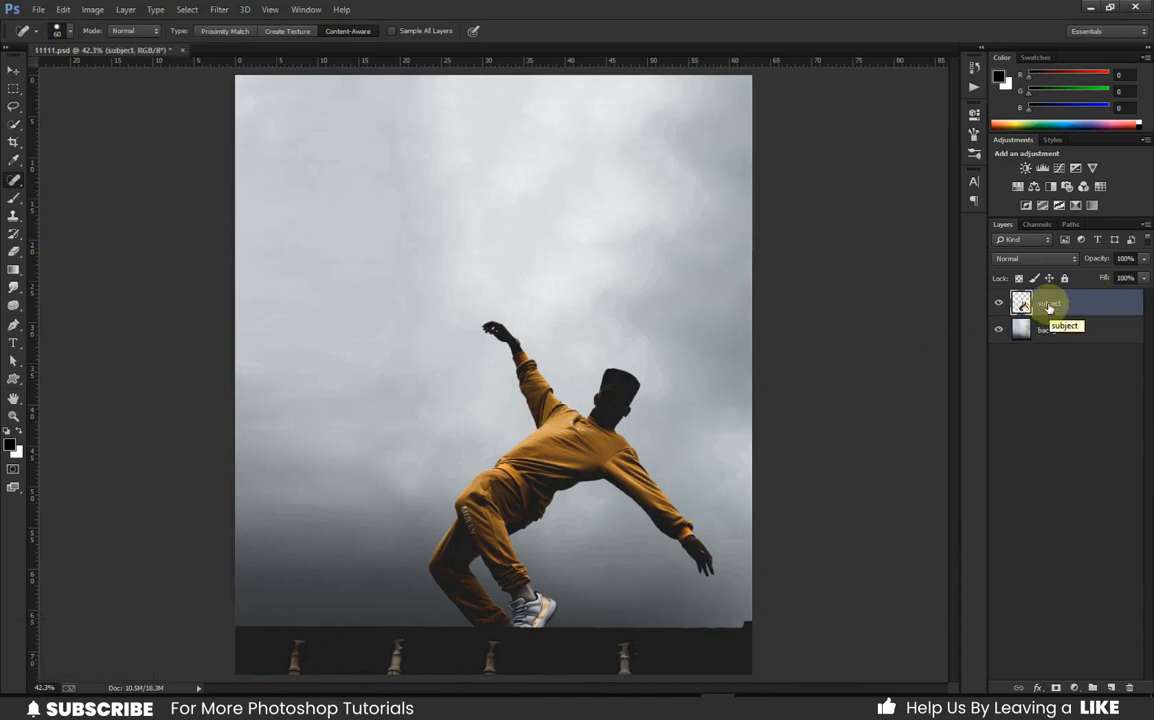
key("ctrl+j")
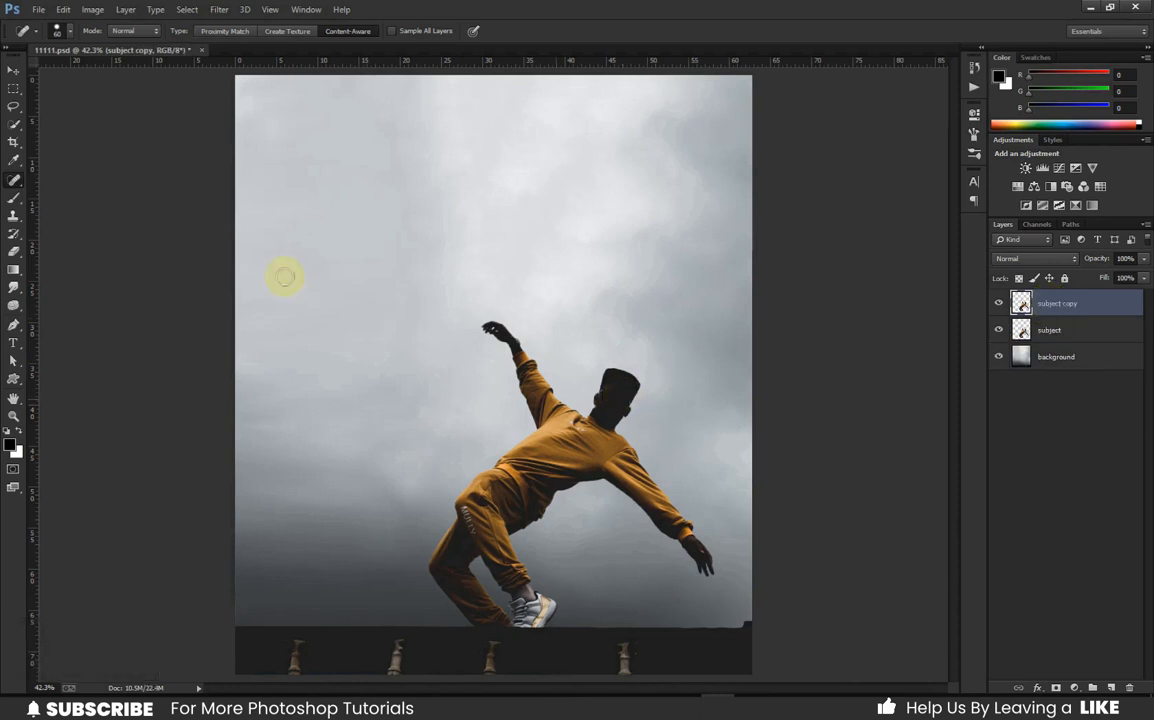
key("ctrl+z")
key("v")
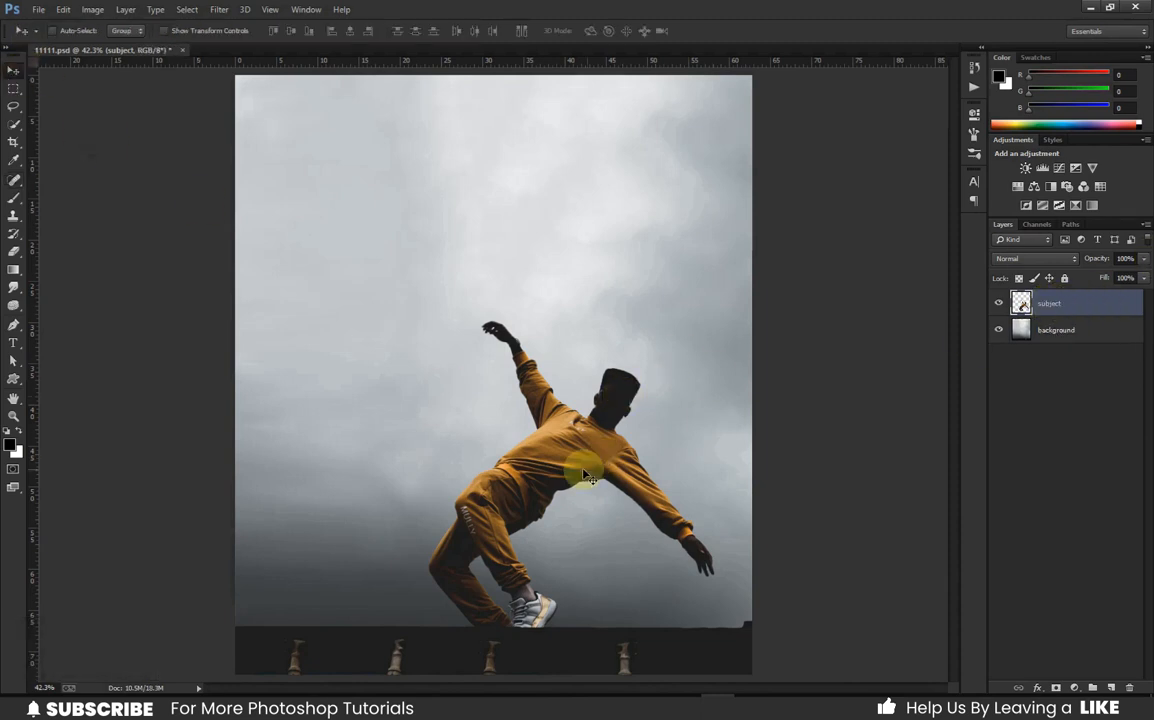
left_click_drag(576, 463, 524, 464)
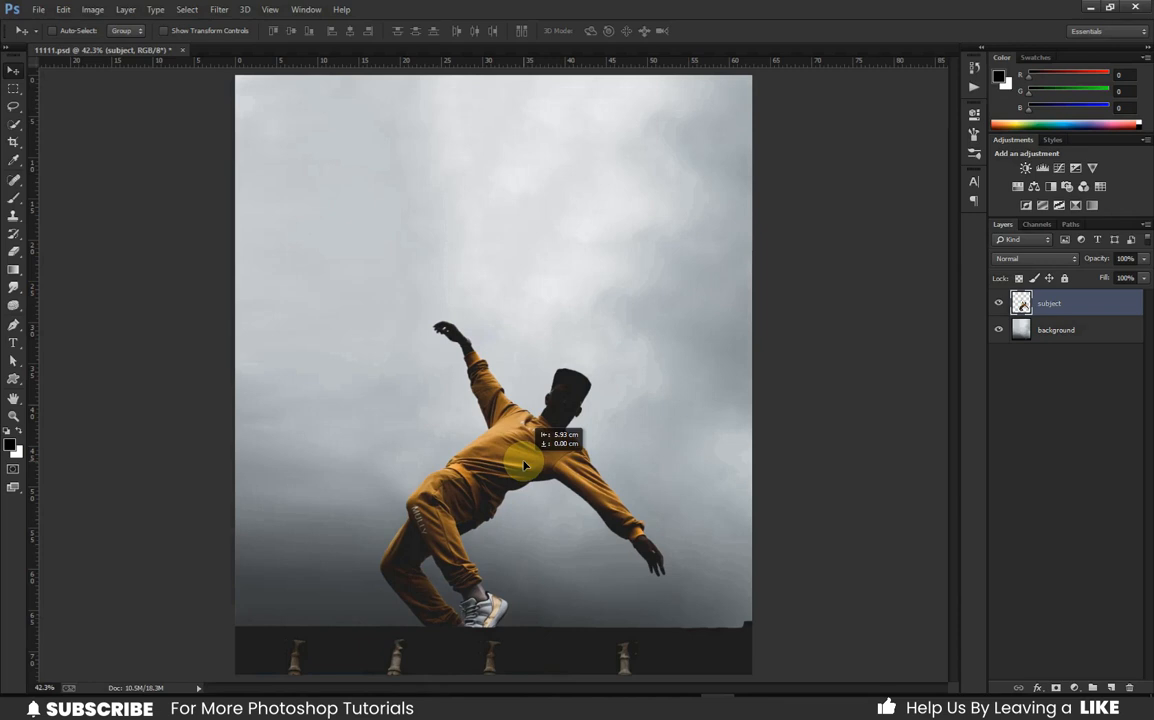
Duplicate the subject layer within 11111.psd under the name Particles.
right_click(1056, 303)
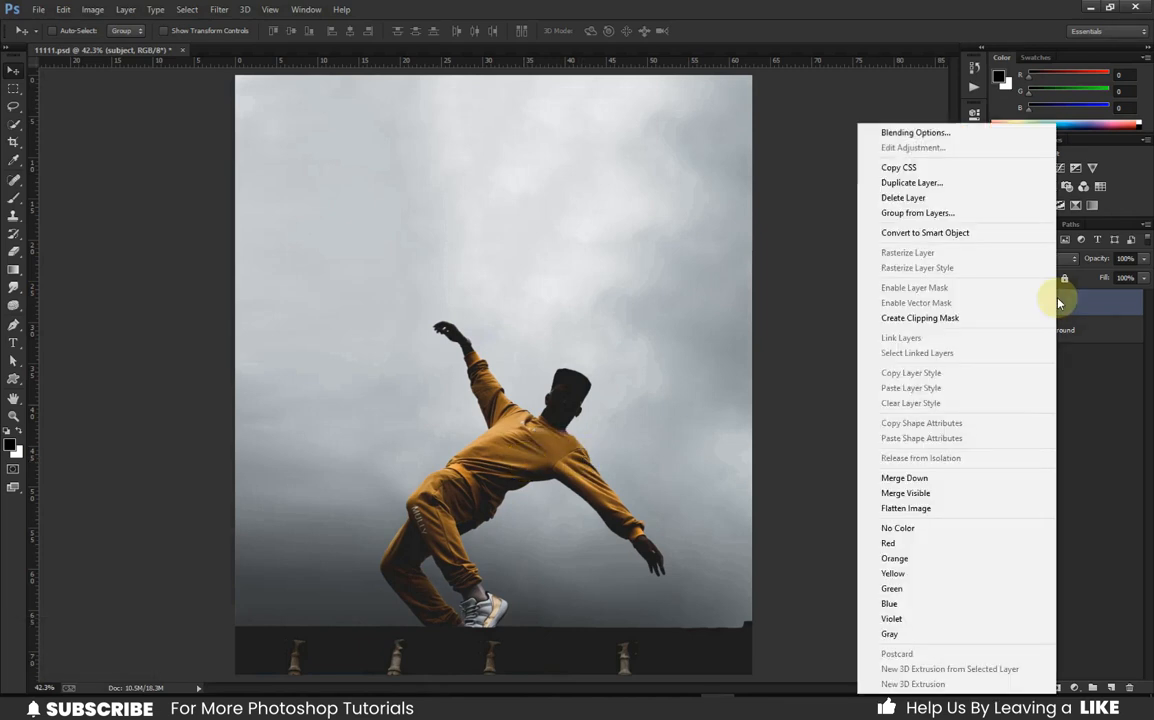
left_click(905, 183)
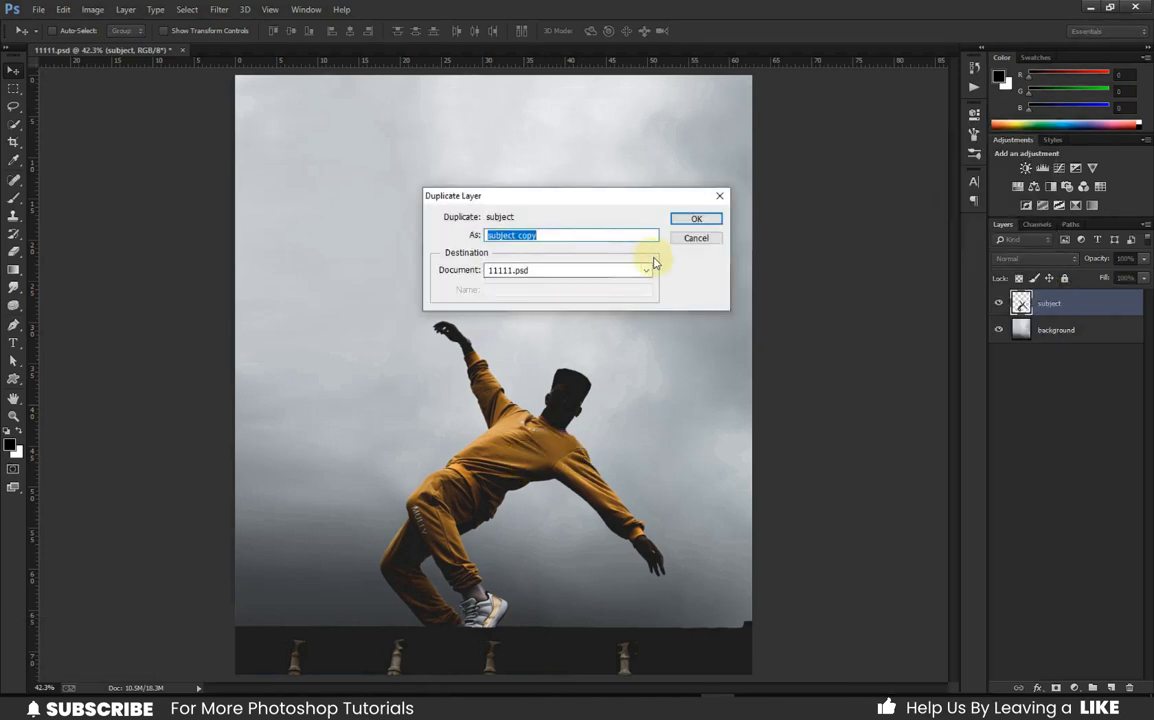
key("BackSpace")
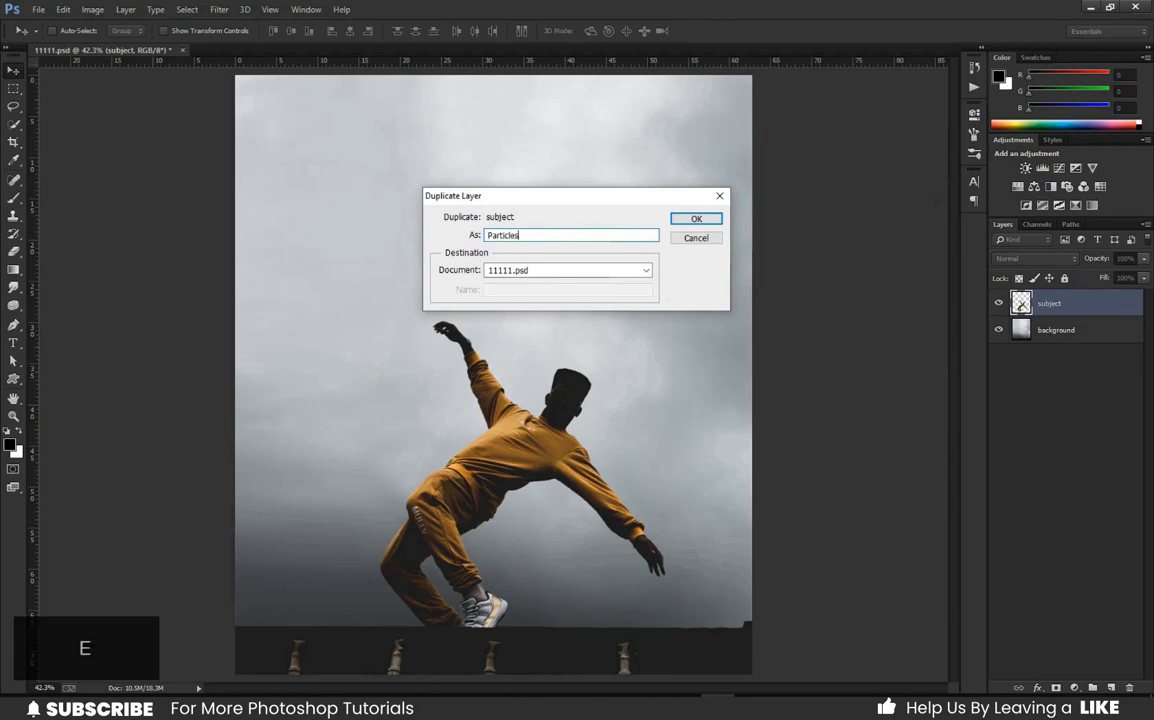
left_click(694, 219)
Open the Liquify filter on the Particles layer and show the backdrop of all layers in front at 50 opacity.
left_click(219, 9)
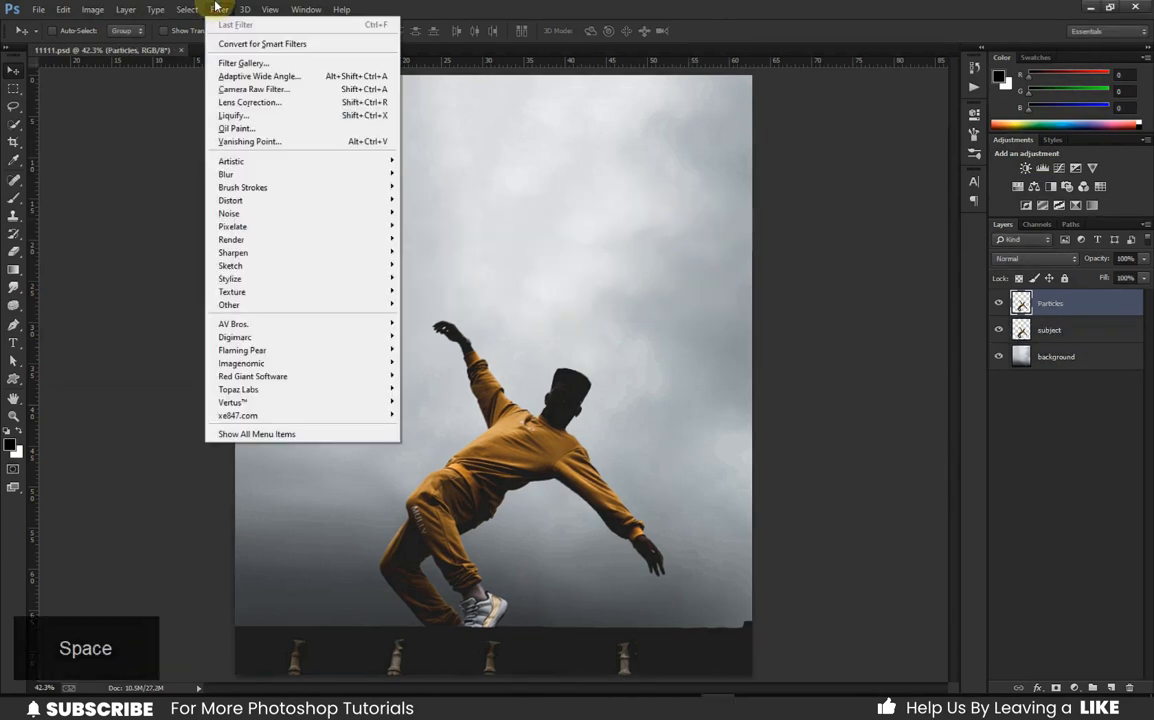
left_click(262, 120)
left_click(947, 406)
left_click(947, 406)
left_click(947, 406)
left_click(947, 406)
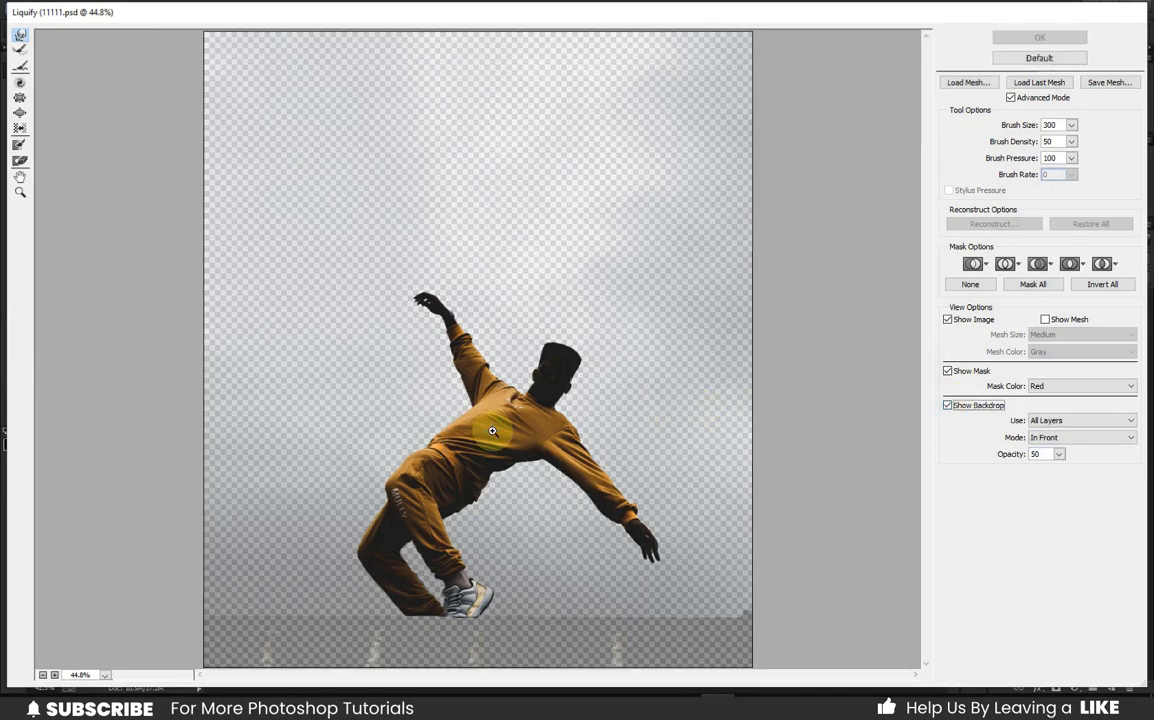
Freeze the man's front thigh, torso and lowered arm with the Freeze Mask tool, raising the brush size from 60 to 90.
key("ctrl+plus")
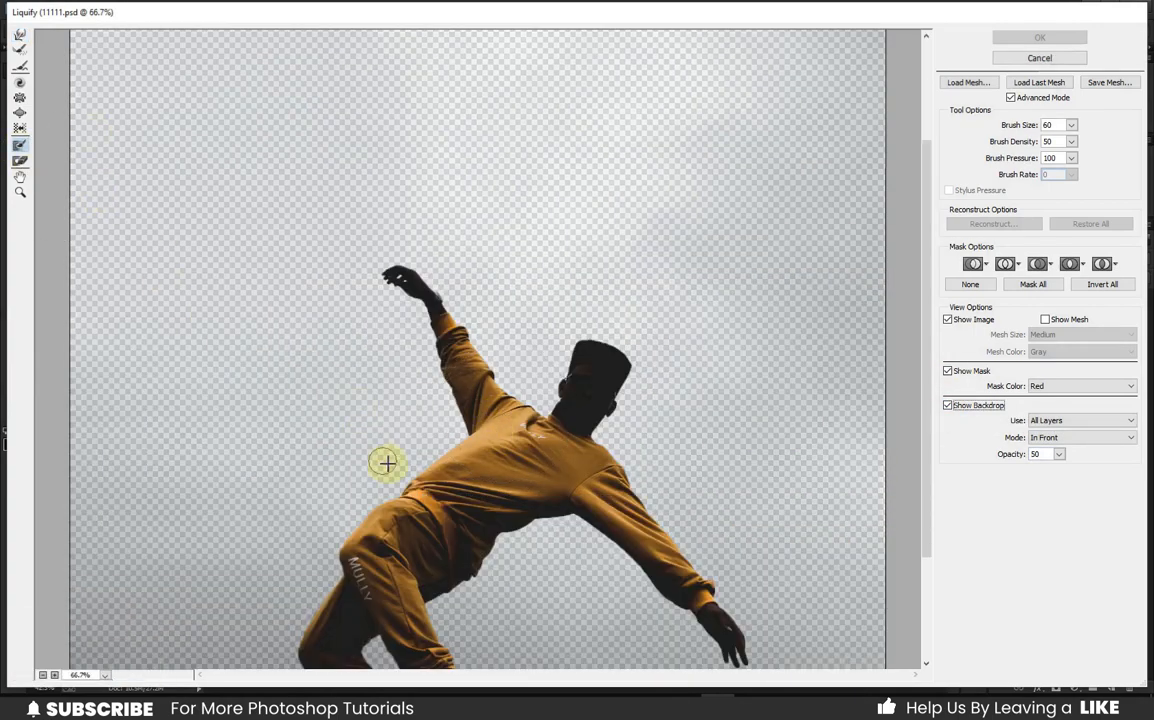
key("space")
key("space")
left_click_drag(925, 392, 938, 493)
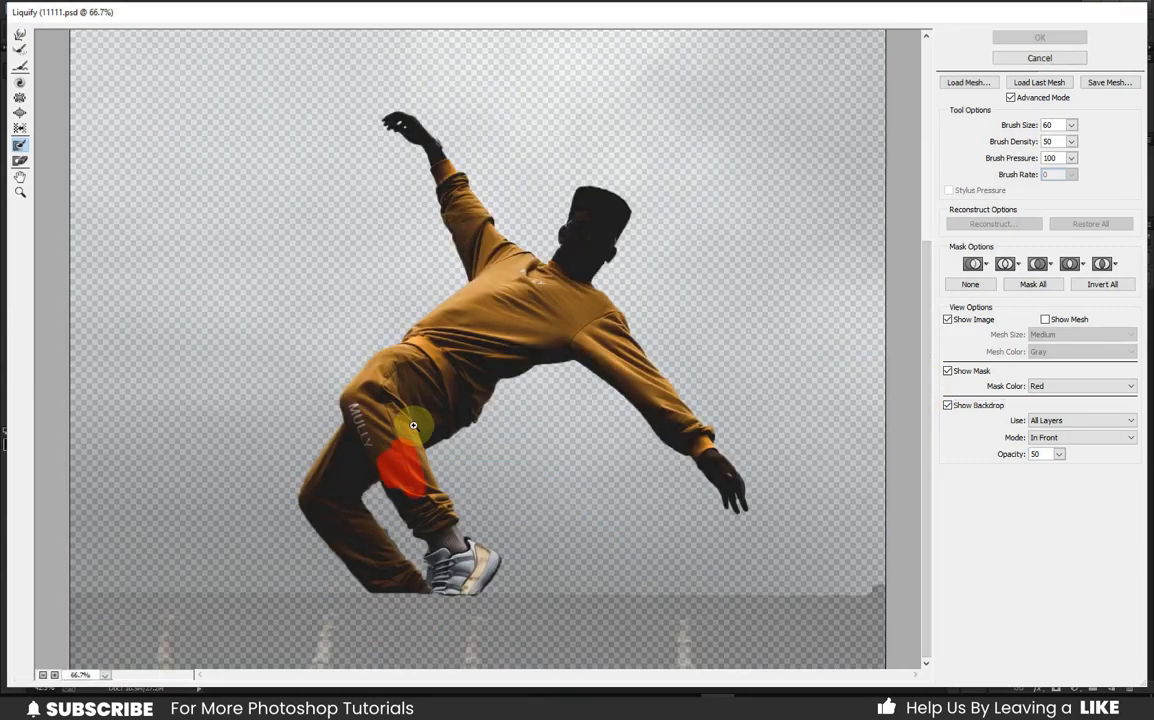
key("ctrl+plus")
mouse_move(577, 296)
left_mouse_down()
mouse_move(465, 316)
mouse_move(349, 422)
mouse_move(356, 548)
mouse_move(439, 422)
mouse_move(498, 404)
mouse_move(381, 427)
left_mouse_up()
key("bracketright")
left_click_drag(548, 325, 551, 362)
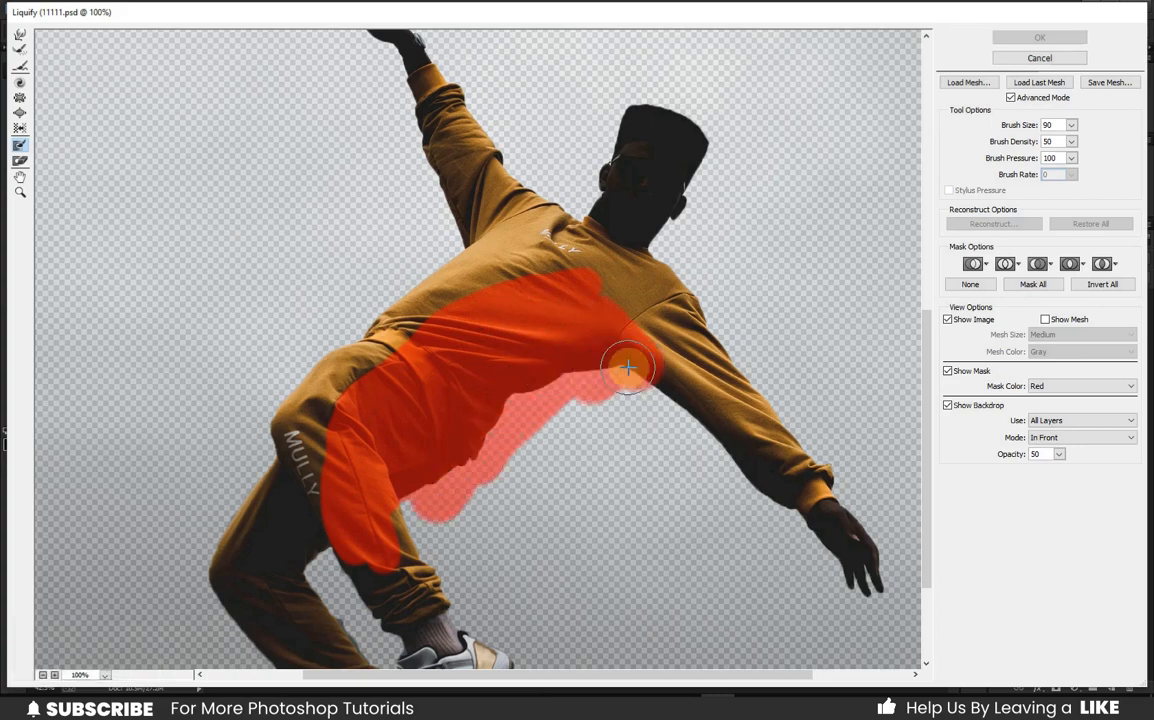
mouse_move(628, 368)
left_mouse_down()
mouse_move(720, 434)
mouse_move(770, 495)
left_mouse_up()
mouse_move(754, 451)
left_mouse_down()
mouse_move(657, 368)
mouse_move(690, 399)
mouse_move(618, 304)
mouse_move(561, 281)
mouse_move(502, 296)
mouse_move(587, 270)
mouse_move(479, 335)
left_mouse_up()
Extend the freeze mask over the front shin and rear leg at brush size 90, undoing the stray strokes.
scroll(423, 344, "down", 3)
mouse_move(408, 385)
left_mouse_down()
mouse_move(360, 407)
mouse_move(428, 412)
mouse_move(405, 438)
mouse_move(455, 470)
left_mouse_up()
key("ctrl+z")
key("ctrl+z")
mouse_move(250, 425)
left_mouse_down()
mouse_move(291, 368)
mouse_move(263, 418)
mouse_move(282, 461)
mouse_move(359, 549)
mouse_move(320, 494)
left_mouse_up()
key("ctrl+z")
key("ctrl+z")
mouse_move(273, 435)
left_mouse_down()
mouse_move(340, 527)
mouse_move(271, 431)
mouse_move(253, 403)
left_mouse_up()
Fill the freeze mask across the front thigh and up to the waist.
key("alt")
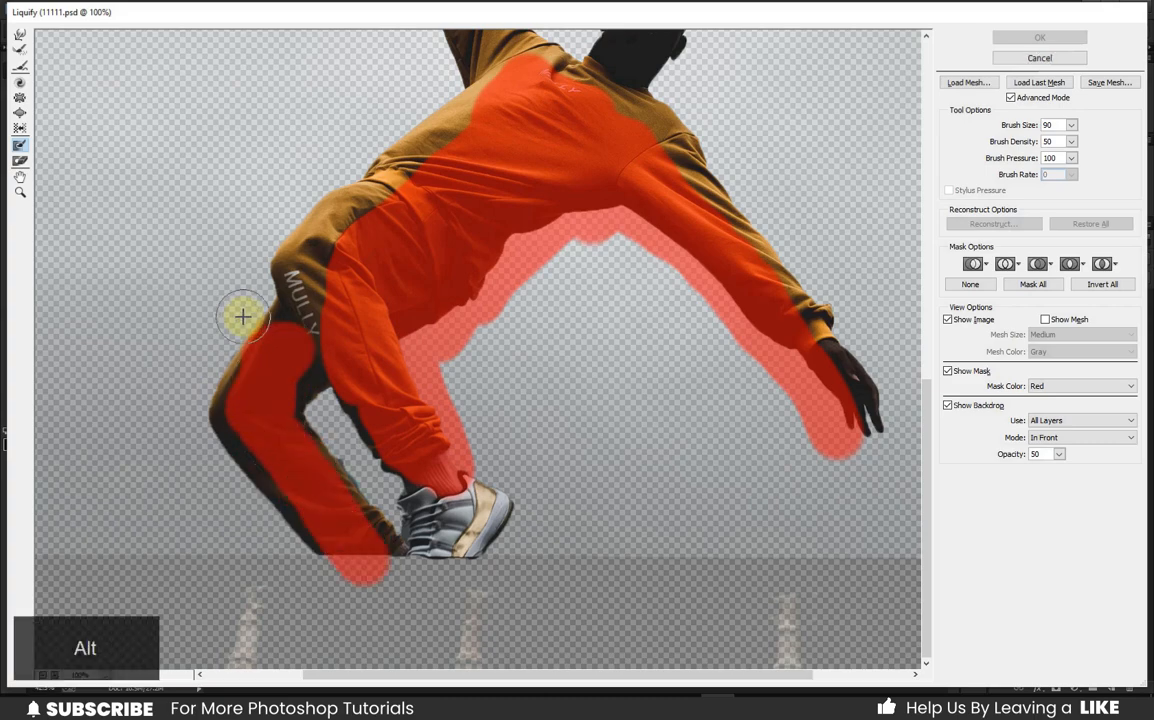
left_click(19, 161)
key("f")
mouse_move(250, 406)
left_mouse_down()
mouse_move(327, 270)
mouse_move(288, 373)
left_mouse_up()
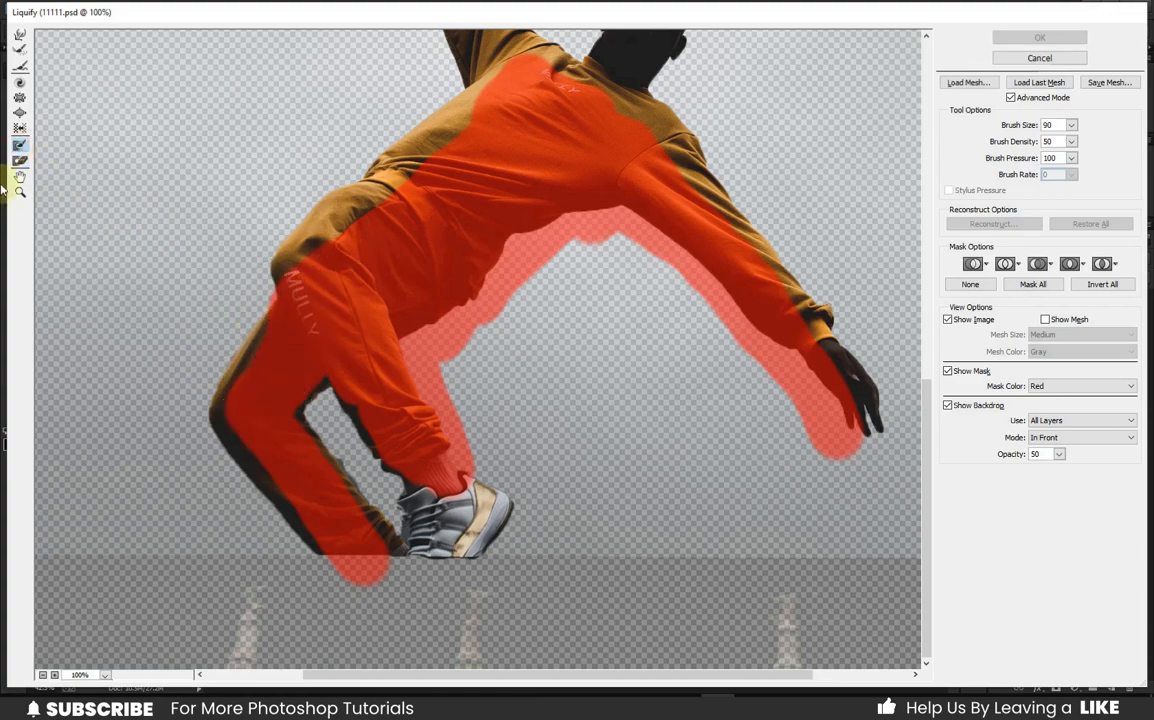
key("f")
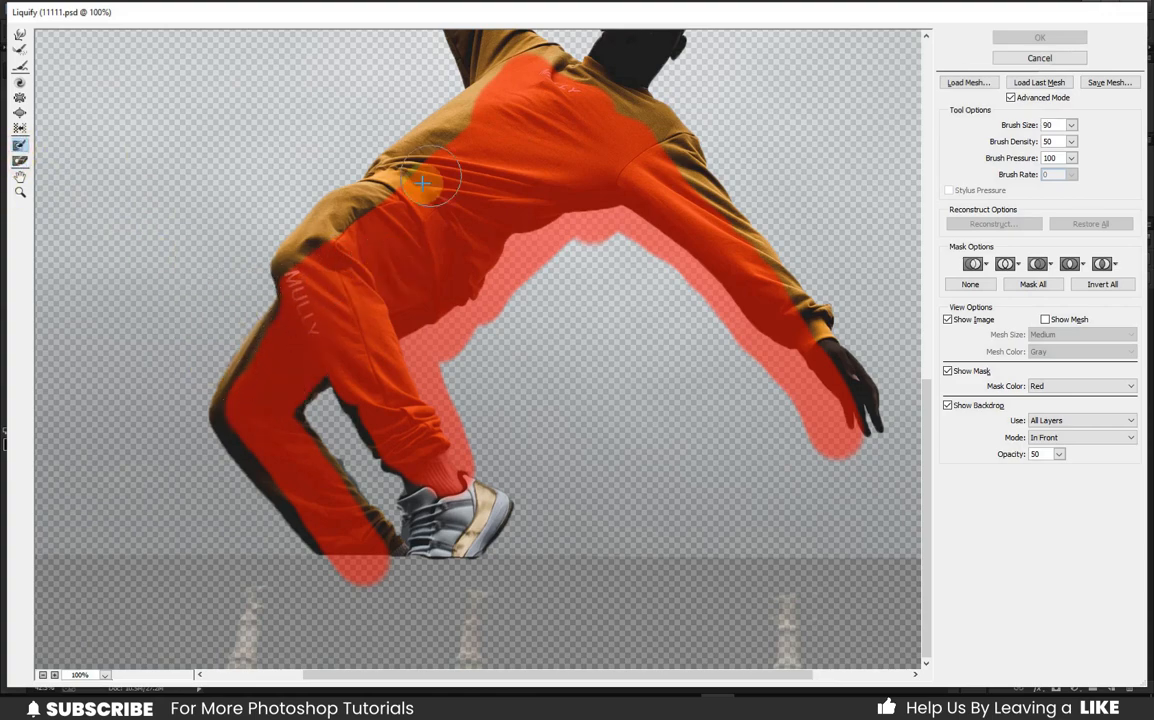
left_click_drag(927, 427, 927, 348)
left_click_drag(432, 364, 371, 413)
scroll(538, 268, "down", 1)
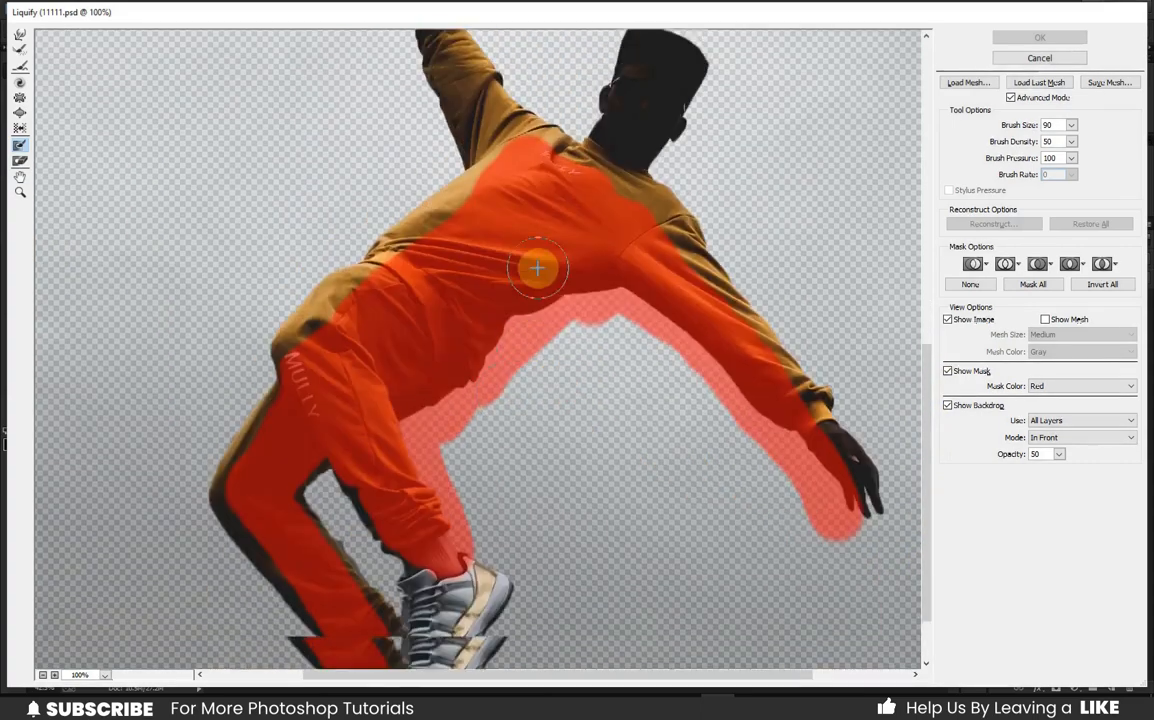
Freeze the underside of the raised arm from the hand to the armpit with a smaller brush.
scroll(538, 268, "up", 3)
key("ctrl+plus")
key("bracketleft")
key("bracketleft")
key("bracketleft")
key("bracketleft")
key("bracketleft")
mouse_move(399, 343)
left_mouse_down()
mouse_move(403, 383)
mouse_move(308, 187)
mouse_move(212, 127)
mouse_move(234, 120)
mouse_move(299, 196)
mouse_move(417, 436)
mouse_move(438, 515)
left_mouse_up()
scroll(438, 508, "down", 5)
scroll(470, 405, "up", 1)
Thaw the excess mask along the edge of the upper back below the raised arm's armpit.
left_click(20, 161)
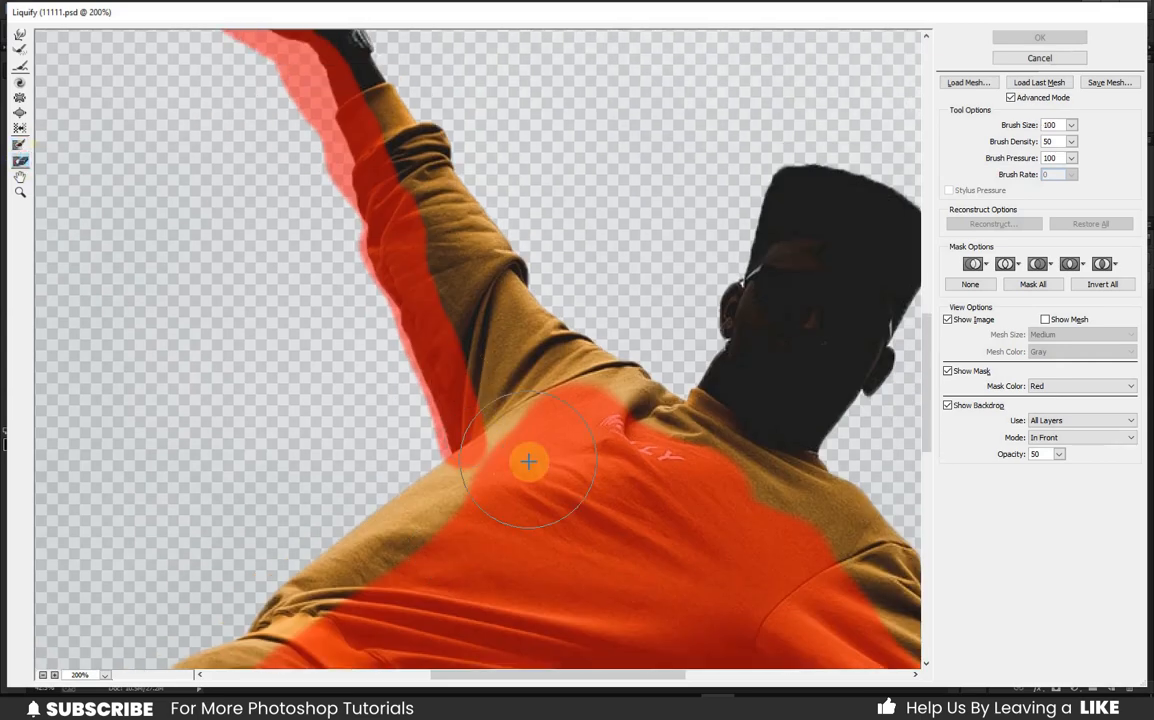
key("bracketleft")
key("bracketleft")
key("bracketleft")
key("bracketleft")
key("bracketleft")
key("bracketleft")
mouse_move(462, 447)
left_mouse_down()
mouse_move(456, 421)
mouse_move(446, 433)
mouse_move(456, 412)
mouse_move(487, 412)
mouse_move(353, 495)
left_mouse_up()
Freeze the inner sleeve of the raised arm near the armpit at brush size 45.
left_click(20, 145)
key("bracketleft")
key("bracketleft")
key("bracketleft")
key("bracketleft")
key("bracketright")
key("bracketright")
key("bracketright")
key("bracketright")
scroll(480, 405, "down", 2)
scroll(353, 495, "down", 2)
scroll(716, 363, "up", 4)
Freeze the man's neck and lower face at brush size 45.
key("space")
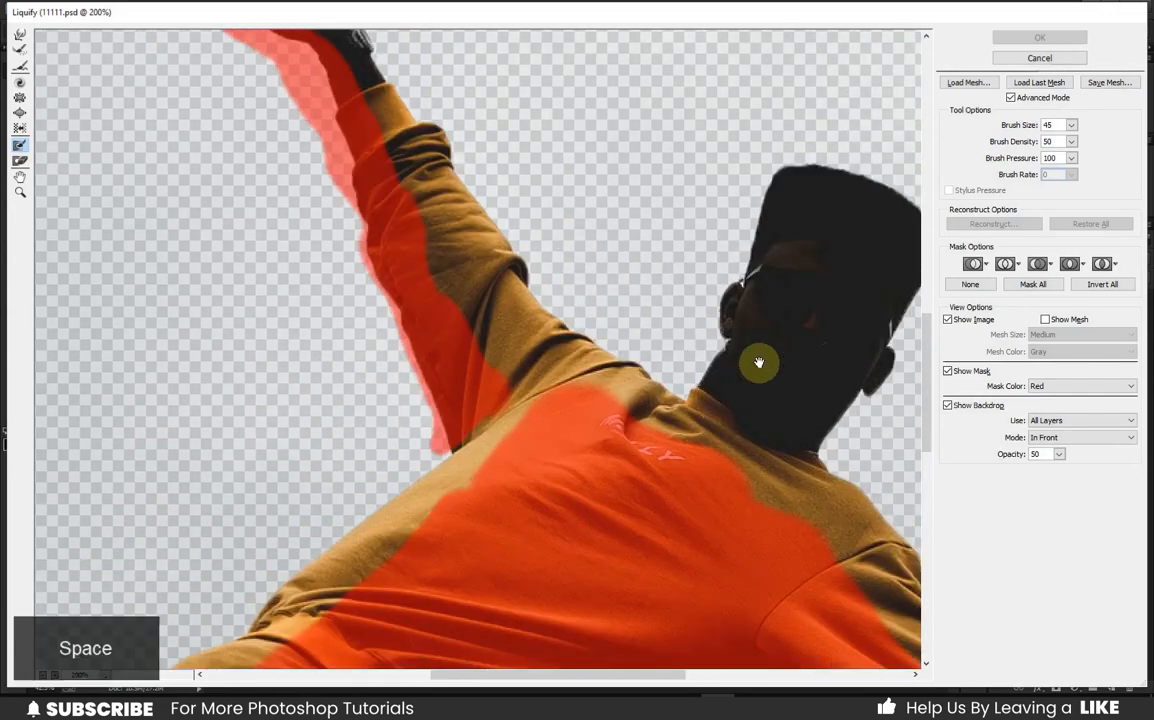
mouse_move(759, 362)
left_mouse_down()
mouse_move(528, 343)
mouse_move(474, 350)
mouse_move(477, 399)
mouse_move(446, 443)
mouse_move(508, 454)
mouse_move(552, 360)
mouse_move(480, 373)
mouse_move(582, 626)
left_mouse_up()
scroll(582, 626, "down", 2)
left_click_drag(657, 391, 663, 402)
scroll(175, 316, "up", 3)
scroll(502, 404, "down", 3)
key("ctrl+minus")
key("ctrl+minus")
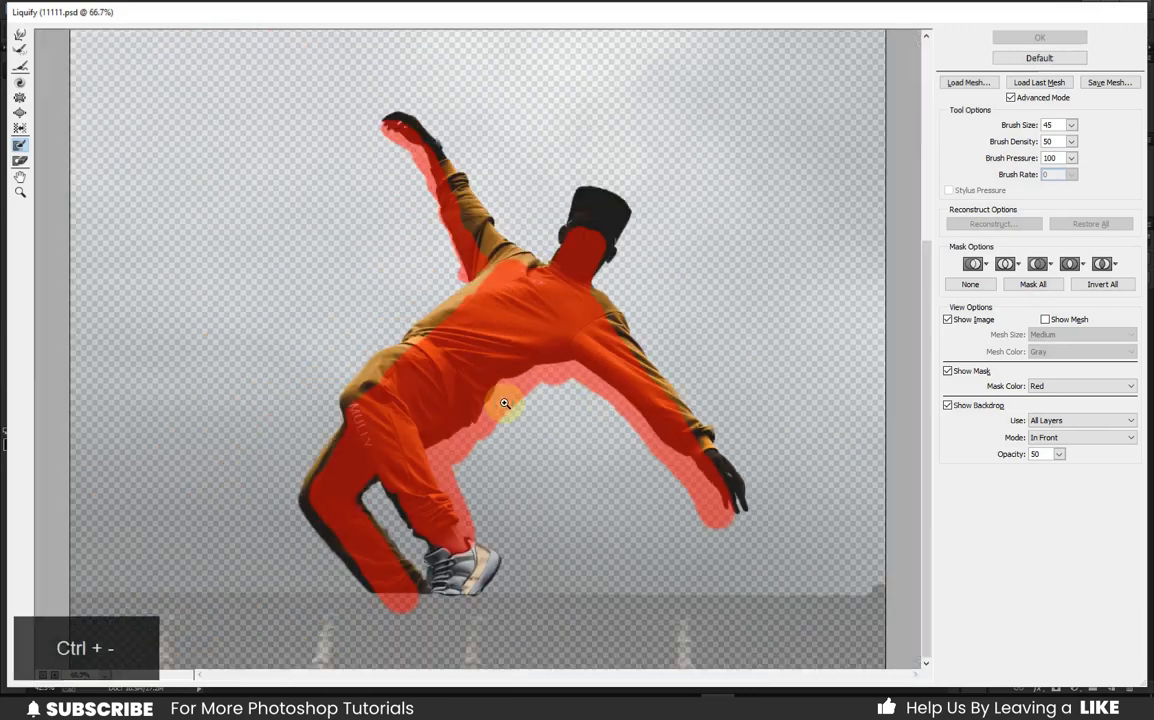
Smear the raised arm and shoulder outward with Forward Warp at brush size 300, undoing the last stroke.
left_click(19, 37)
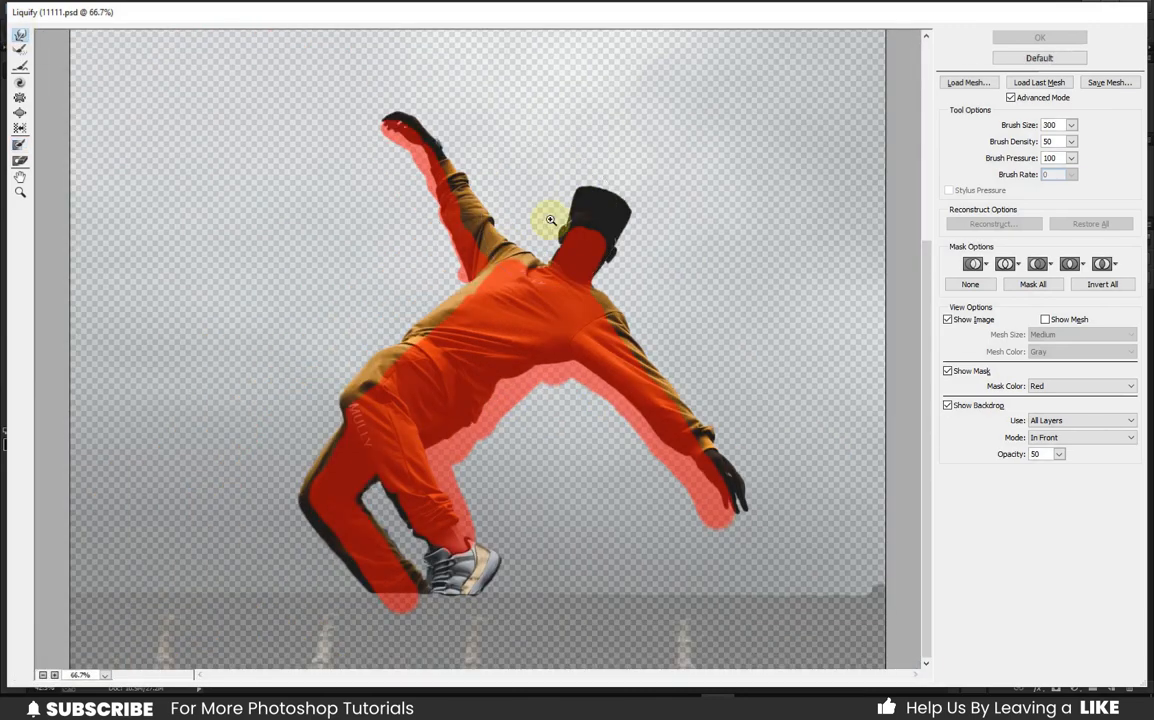
key("ctrl+minus")
mouse_move(421, 255)
left_mouse_down()
mouse_move(419, 163)
mouse_move(442, 261)
mouse_move(461, 182)
mouse_move(461, 290)
mouse_move(484, 188)
left_mouse_up()
mouse_move(497, 345)
left_mouse_down()
mouse_move(545, 253)
mouse_move(530, 357)
mouse_move(546, 311)
mouse_move(558, 316)
mouse_move(530, 334)
mouse_move(555, 288)
mouse_move(595, 370)
mouse_move(624, 321)
left_mouse_up()
key("ctrl+plus")
key("ctrl+plus")
key("ctrl+z")
Stretch the top of the head upward with Forward Warp at brush sizes 45 and 90.
key("bracketleft")
key("bracketleft")
key("bracketleft")
key("bracketleft")
key("bracketleft")
key("bracketleft")
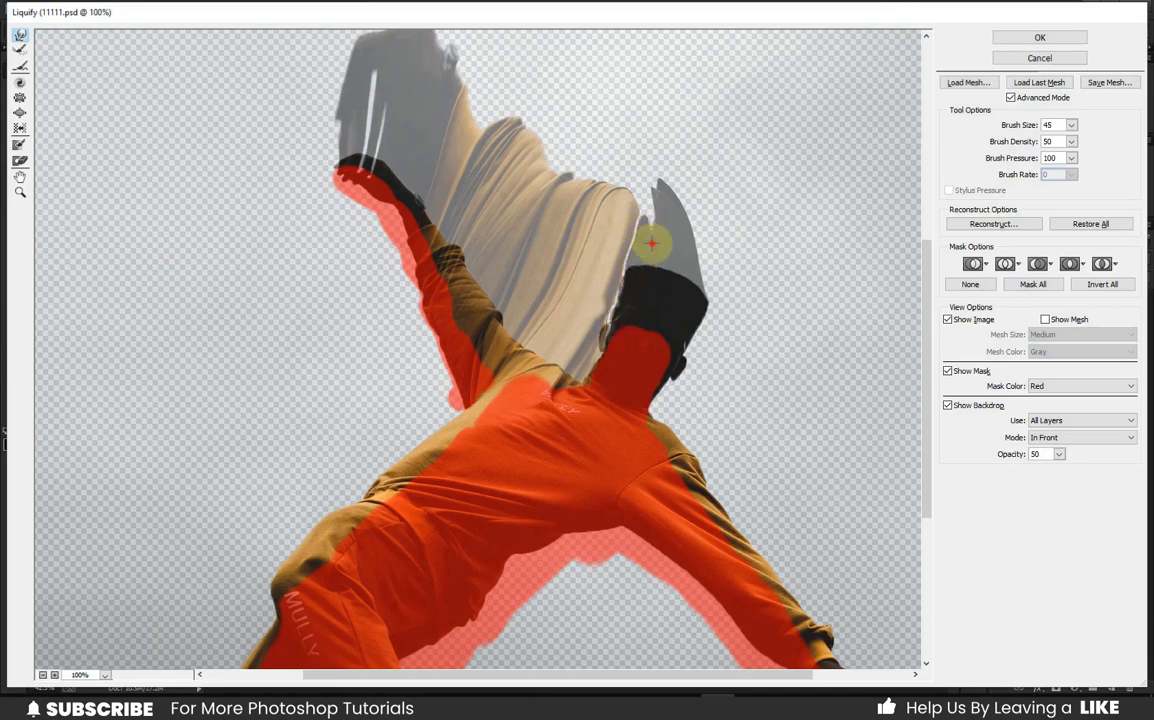
key("bracketright")
key("bracketright")
key("bracketright")
key("bracketright")
key("bracketright")
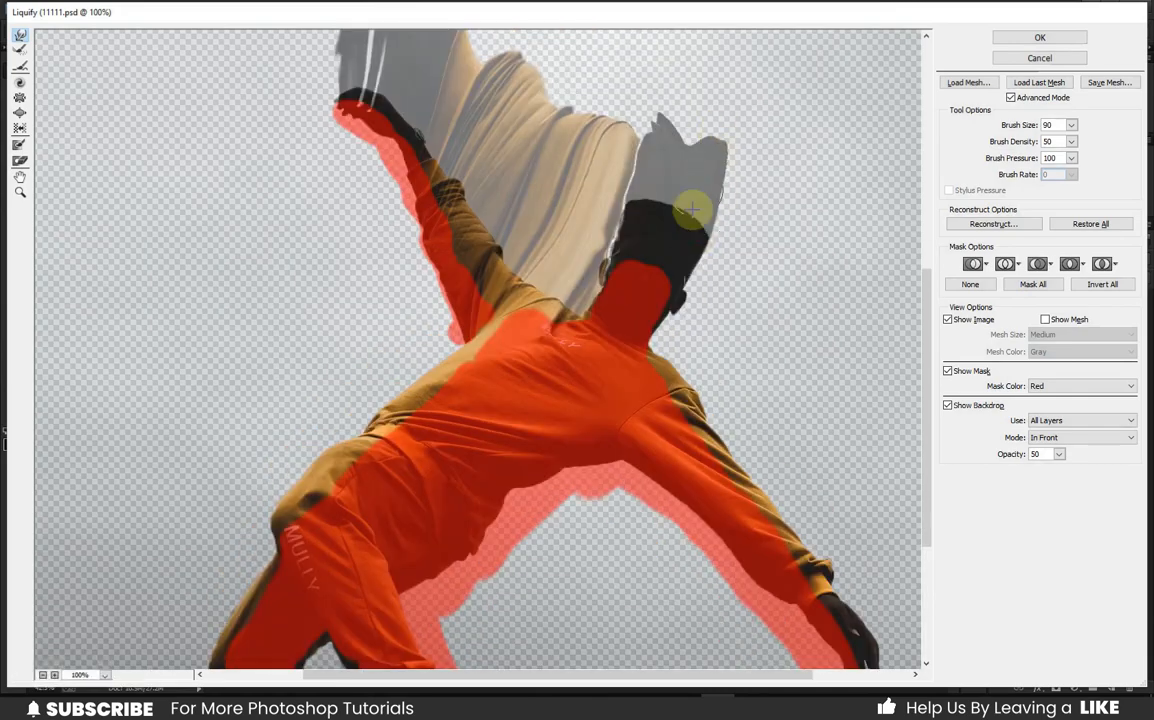
Smear the upper edge of the shoulder, lowered arm and hand outward with Forward Warp at brush size 400.
scroll(698, 207, "down", 3)
scroll(698, 207, "up", 3)
key("ctrl+minus")
key("ctrl+minus")
key("bracketright")
key("bracketright")
key("bracketright")
key("bracketright")
key("bracketright")
key("bracketright")
key("bracketright")
key("bracketright")
left_click_drag(556, 354, 590, 314)
key("ctrl+z")
mouse_move(520, 330)
left_mouse_down()
mouse_move(475, 312)
mouse_move(513, 230)
mouse_move(424, 260)
mouse_move(490, 223)
mouse_move(554, 244)
left_mouse_up()
mouse_move(605, 471)
left_mouse_down()
mouse_move(586, 435)
mouse_move(643, 576)
mouse_move(718, 448)
mouse_move(635, 489)
mouse_move(667, 592)
mouse_move(716, 544)
mouse_move(713, 598)
left_mouse_up()
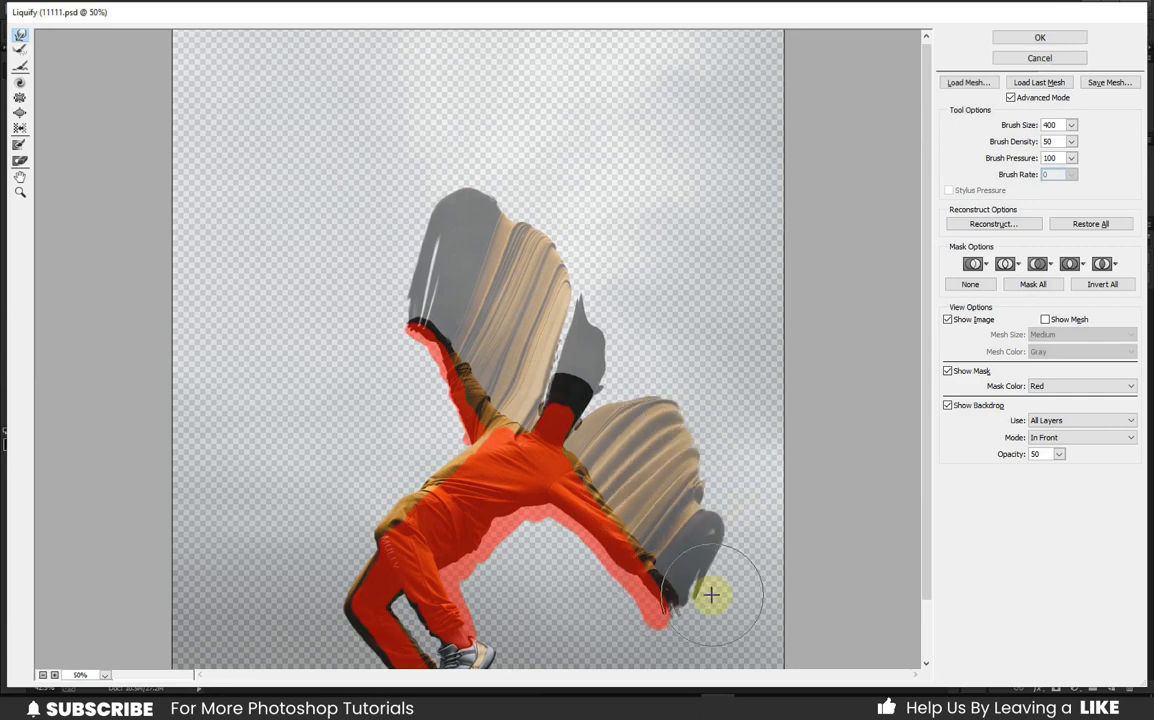
mouse_move(652, 414)
left_mouse_down()
mouse_move(662, 384)
mouse_move(641, 368)
mouse_move(649, 358)
left_mouse_up()
Reshape the warped area around the head with Forward Warp at brush size 125.
key("bracketleft")
key("bracketleft")
key("bracketleft")
key("bracketleft")
key("bracketleft")
key("bracketleft")
left_click_drag(584, 425, 600, 398)
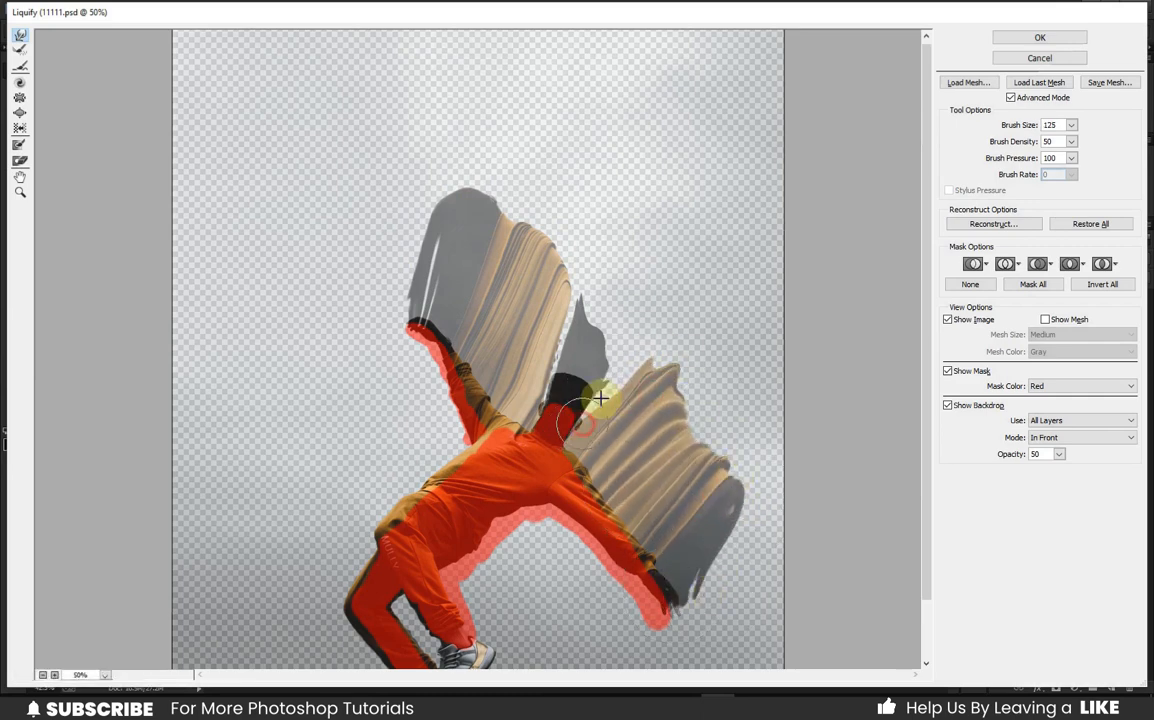
left_click_drag(624, 312, 589, 327)
Smear the man's back and waist up and outward with Forward Warp at brush size 300.
scroll(610, 498, "down", 2)
key("bracketright")
key("bracketright")
key("bracketright")
key("bracketright")
key("bracketright")
left_click_drag(400, 446, 340, 305)
left_click_drag(413, 415, 392, 290)
left_click_drag(435, 365, 394, 283)
mouse_move(381, 441)
left_mouse_down()
mouse_move(336, 320)
mouse_move(350, 277)
left_mouse_up()
Smear the hips and rear leg outward from the body with Forward Warp at brush size 300.
left_click_drag(358, 450, 322, 412)
left_click_drag(352, 500, 324, 440)
mouse_move(366, 522)
left_mouse_down()
mouse_move(280, 460)
mouse_move(293, 408)
left_mouse_up()
left_click_drag(327, 532, 226, 413)
mouse_move(352, 400)
left_mouse_down()
mouse_move(314, 355)
mouse_move(300, 305)
left_mouse_up()
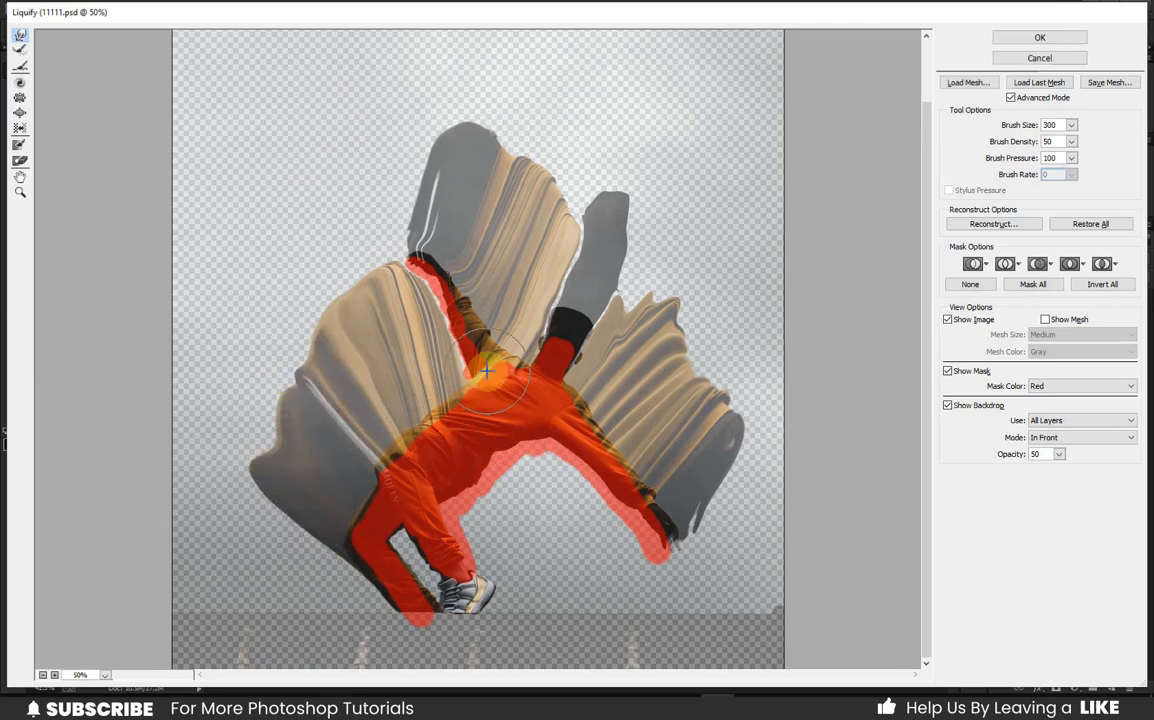
Refine the outer edges of the smeared leg, back and raised arm, and apply the Liquify filter.
left_click_drag(300, 433, 237, 402)
left_click_drag(335, 337, 387, 252)
left_click_drag(449, 152, 445, 131)
left_click_drag(555, 240, 577, 232)
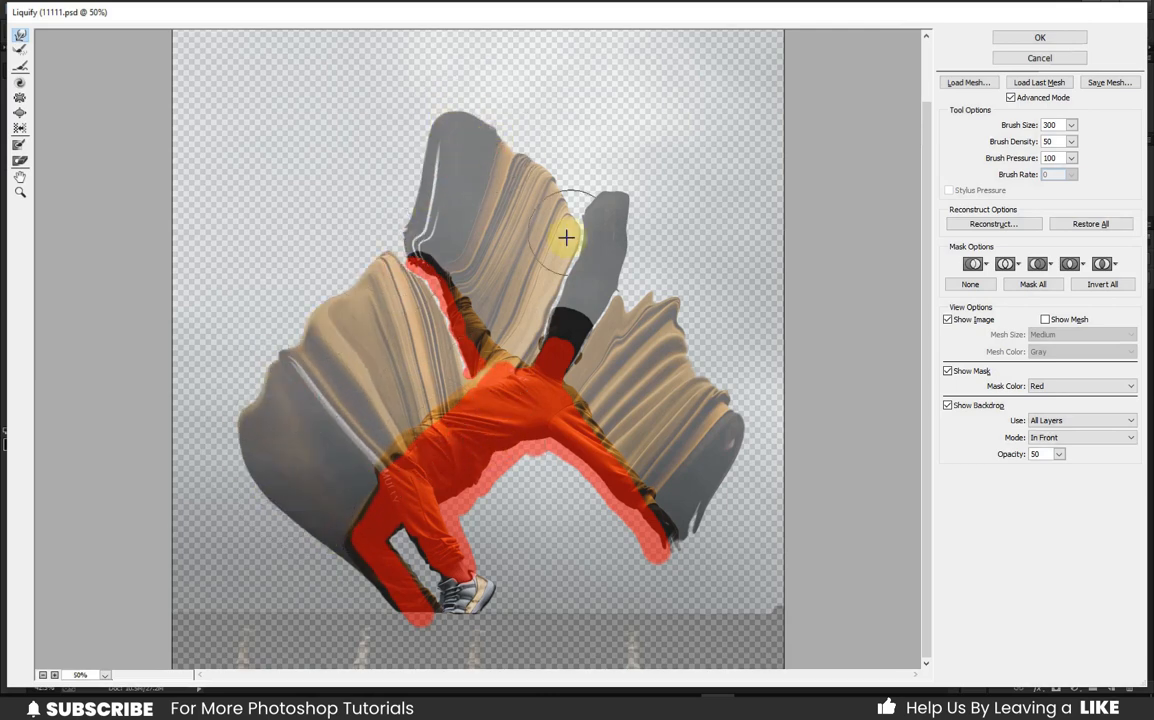
key("Return")
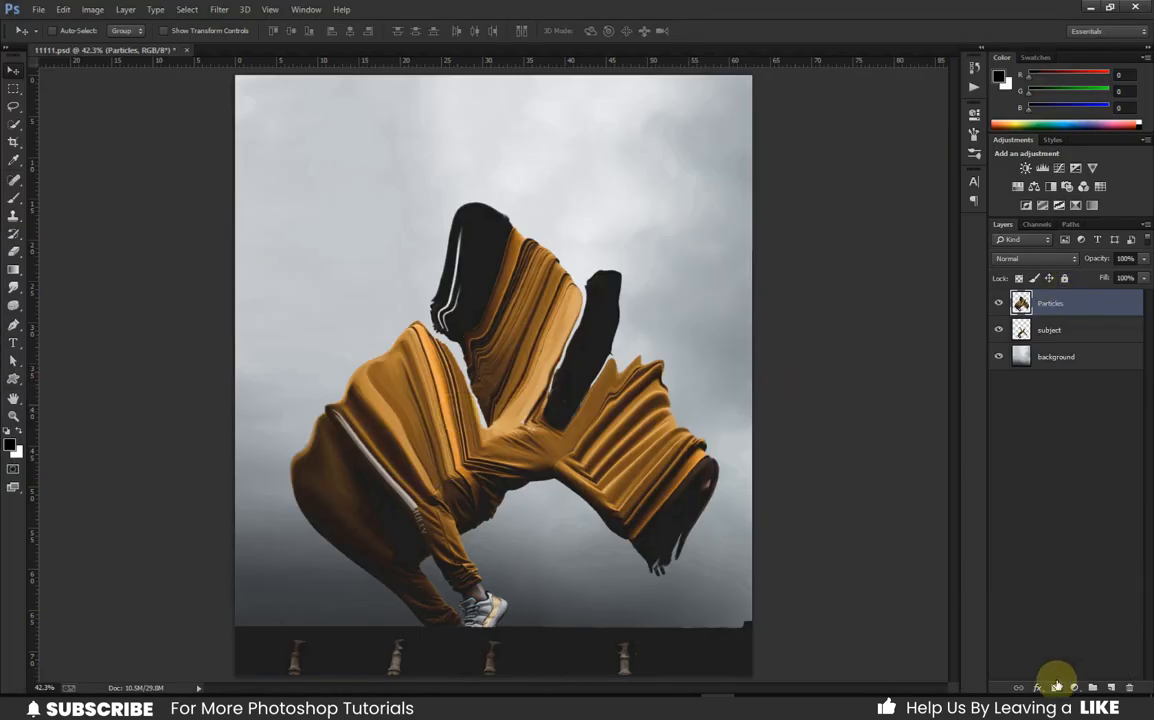
Add a black-filled layer mask to the Particles layer and a white layer mask to the subject layer.
left_click(1057, 687)
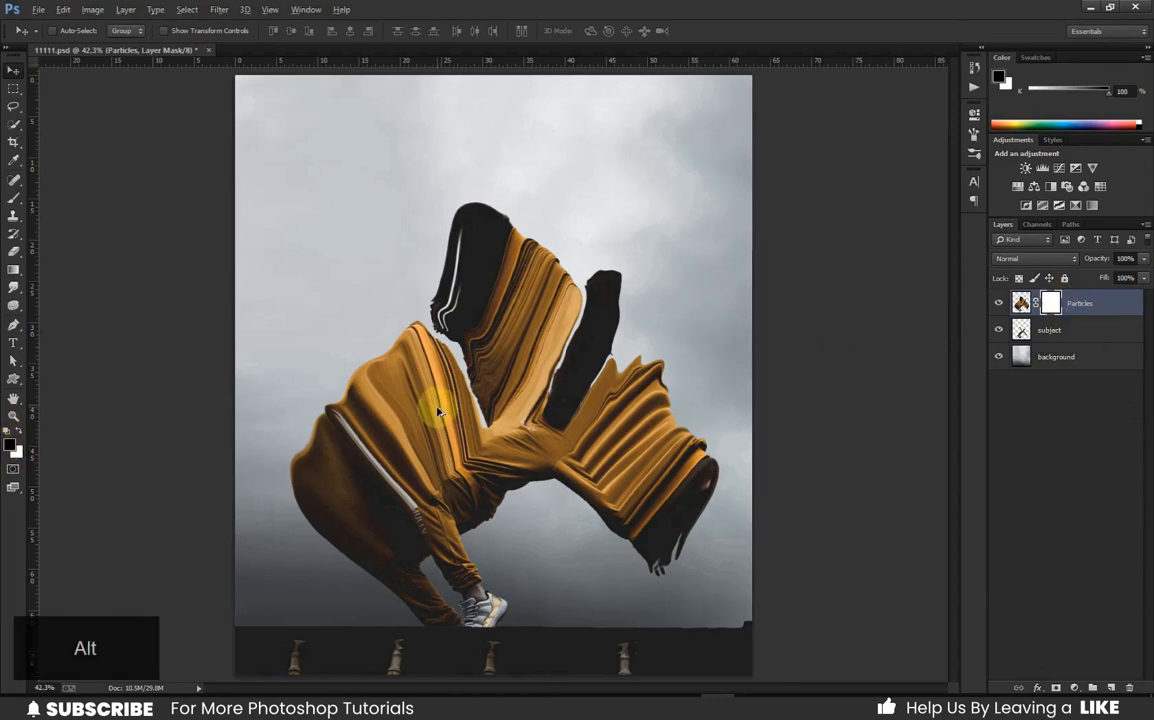
key("alt+BackSpace")
scroll(438, 412, "up", 5)
left_click(1056, 330)
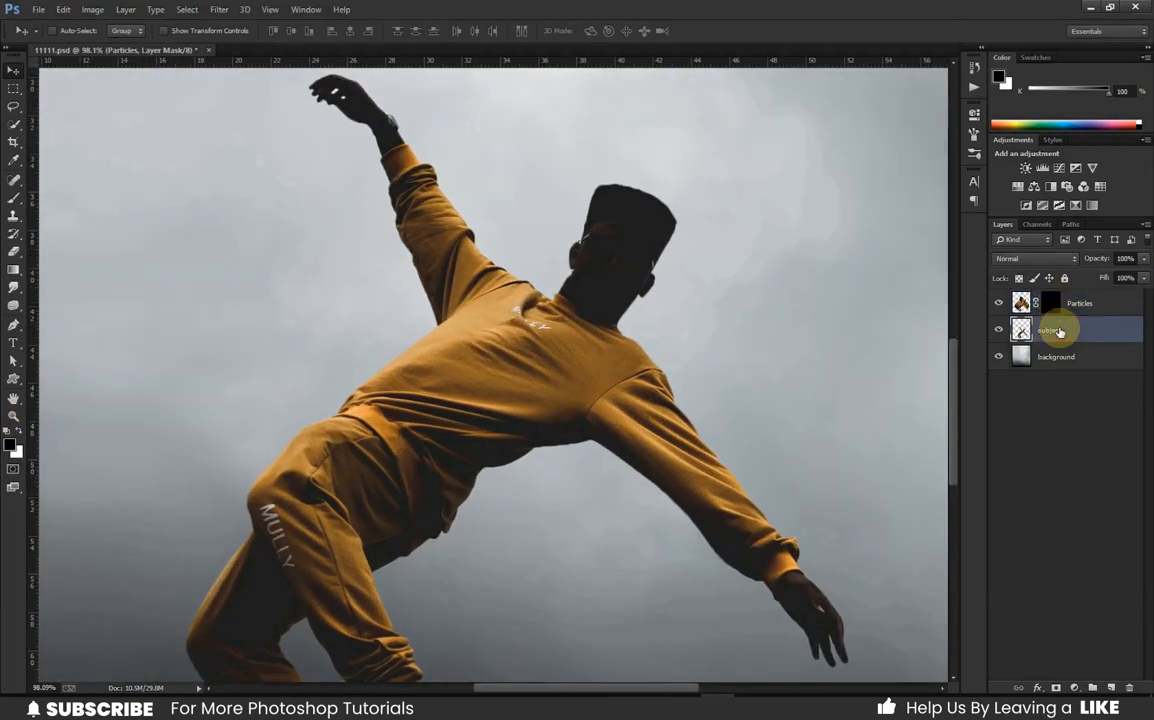
left_click(1056, 685)
Choose the Brush tool with a hard round tip at 33 px for the subject layer's mask.
left_click_drag(13, 197, 60, 205)
left_click(62, 198)
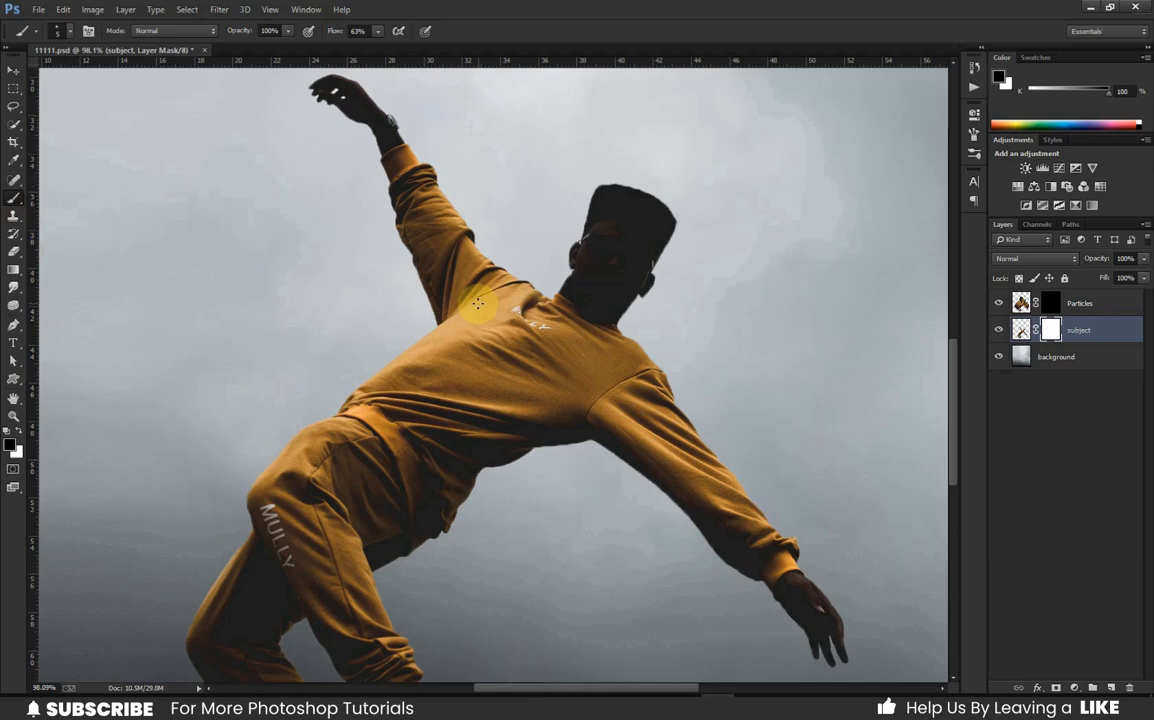
right_click(481, 300)
left_click(538, 421)
left_click_drag(549, 334, 558, 336)
left_click(966, 147)
Review the brush's shape dynamics and scattering settings and set the tip's spacing to 191%.
left_click(88, 31)
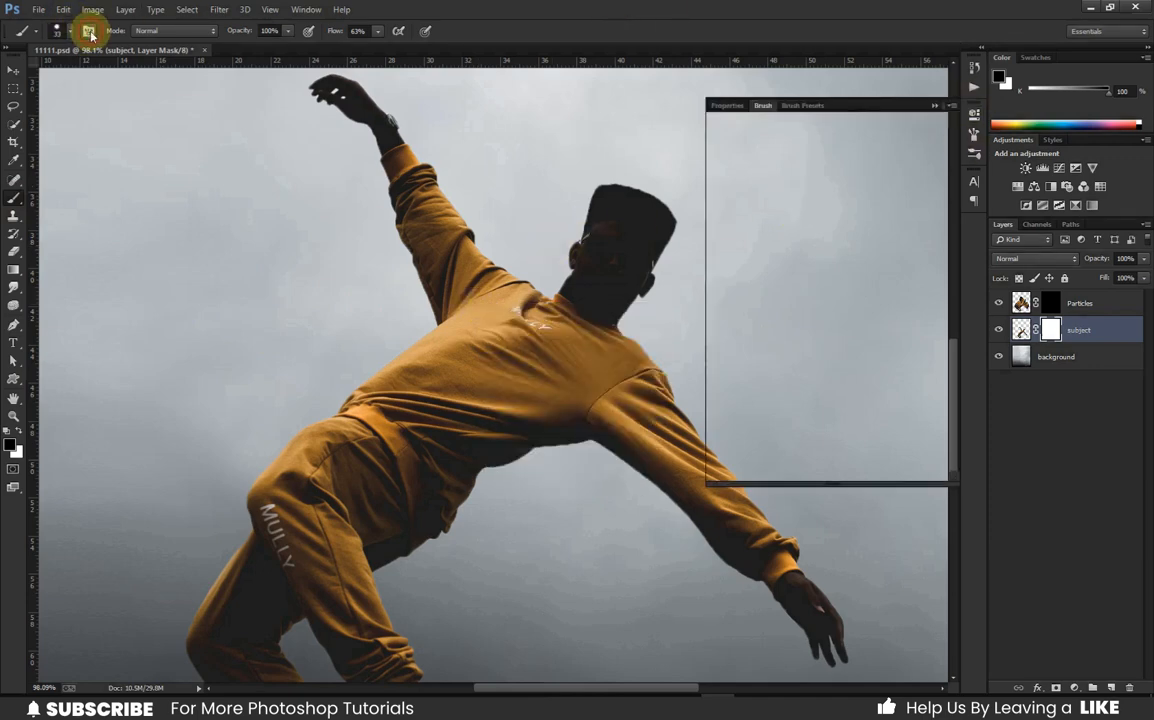
left_click_drag(826, 366, 927, 363)
left_click(767, 157)
left_click(744, 169)
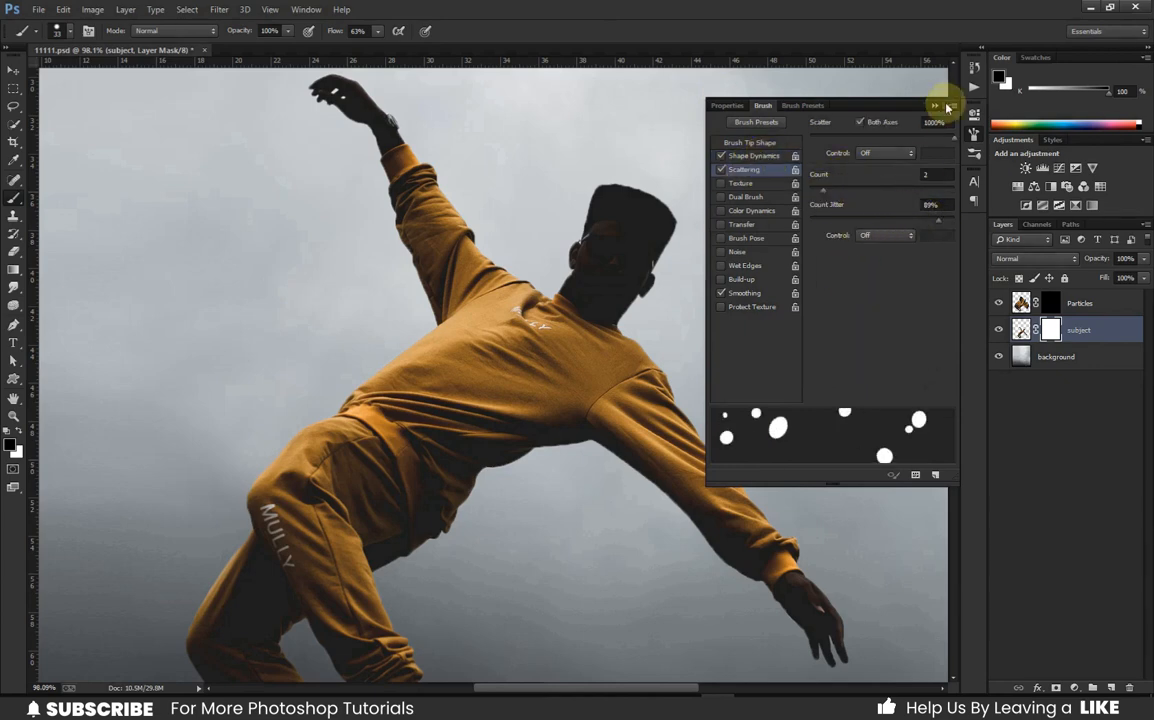
left_click(750, 142)
left_click_drag(935, 372, 916, 371)
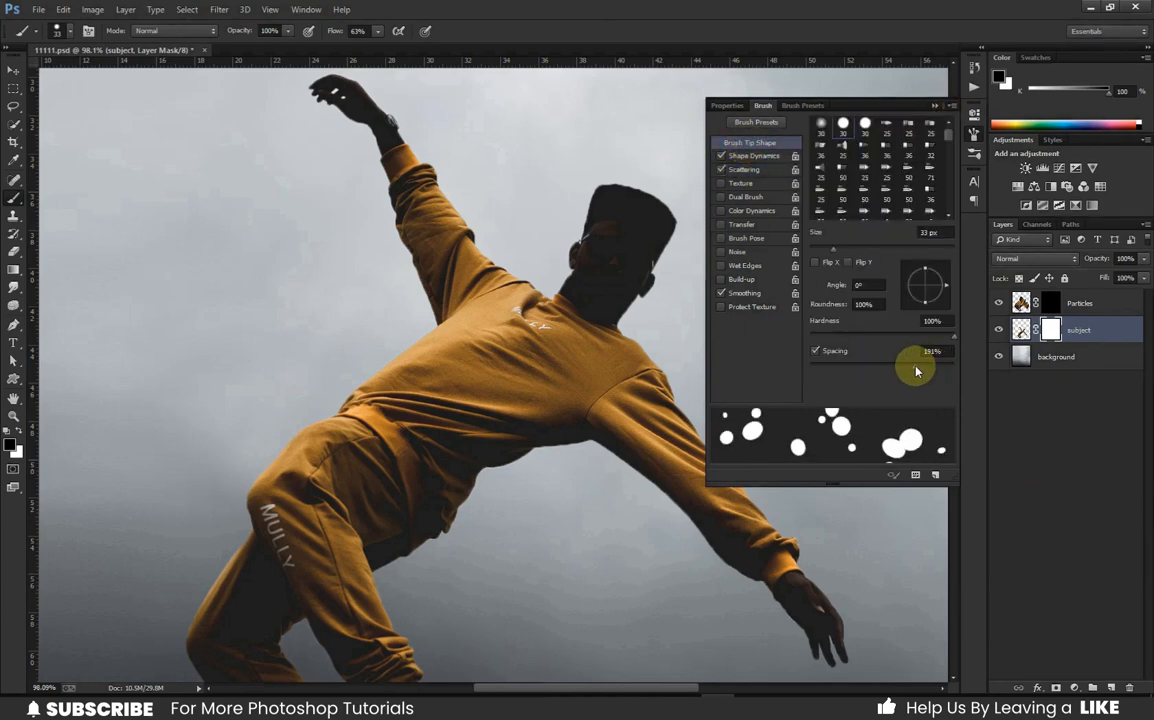
Set the brush's size jitter to 95%, angle jitter to 36% and scattering count to 2.
left_click(742, 155)
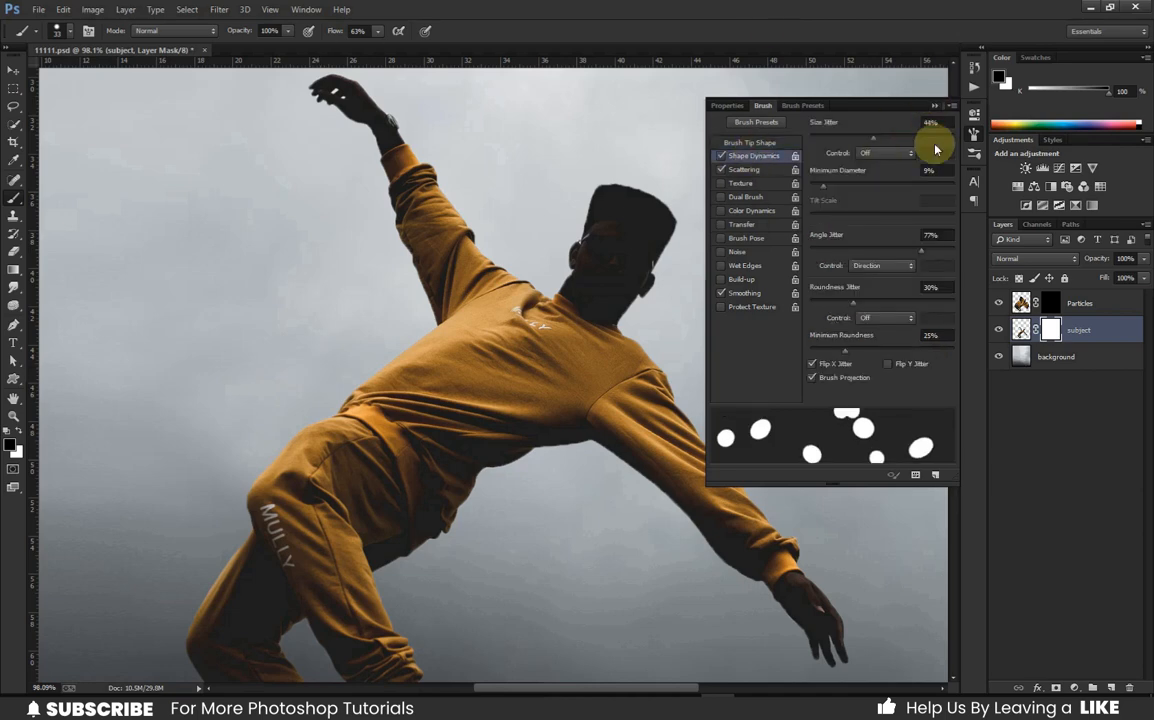
left_click_drag(916, 251, 860, 252)
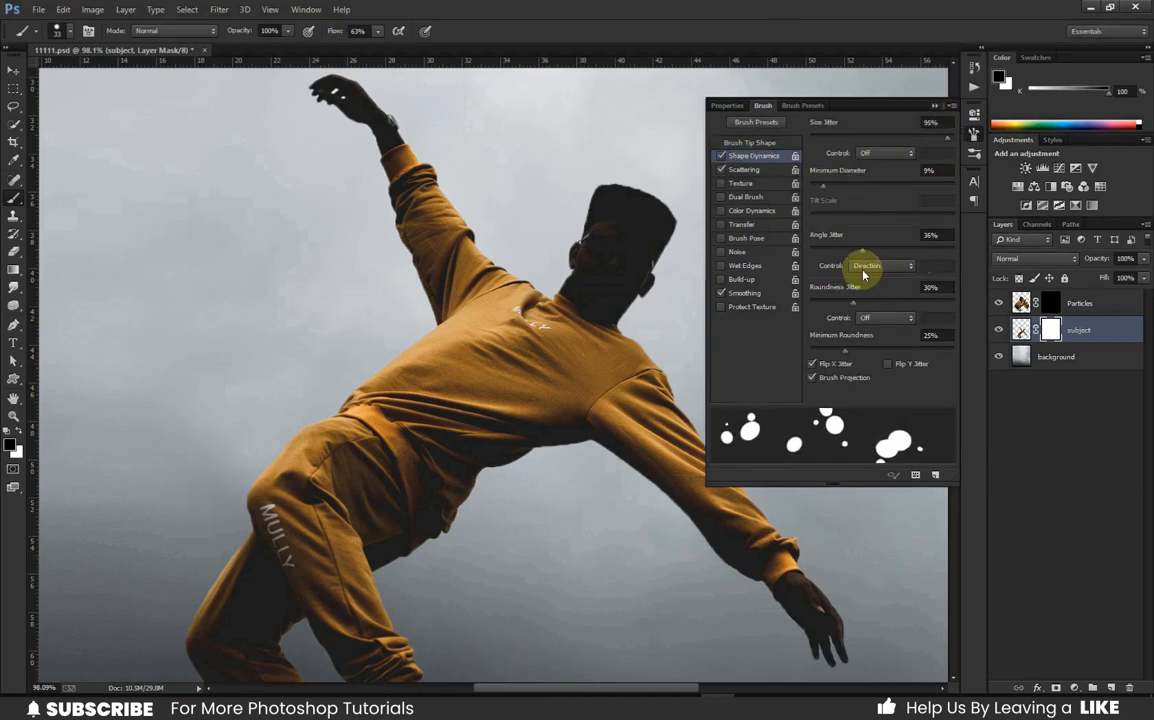
left_click(744, 169)
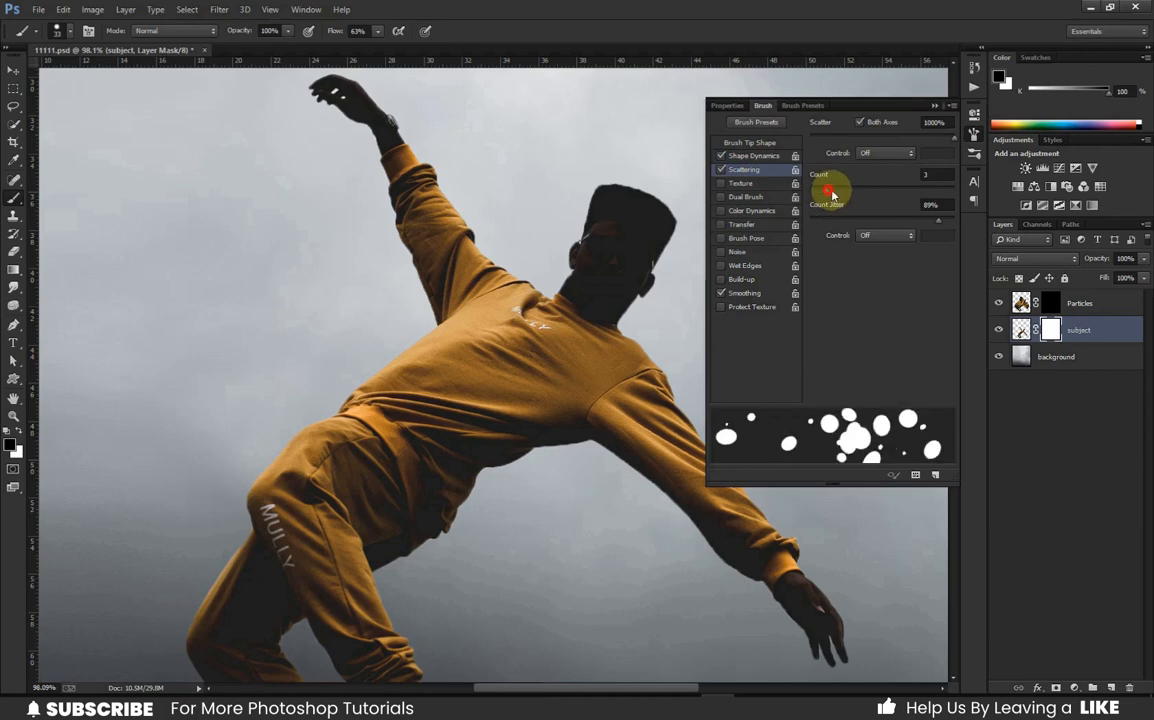
left_click(832, 191)
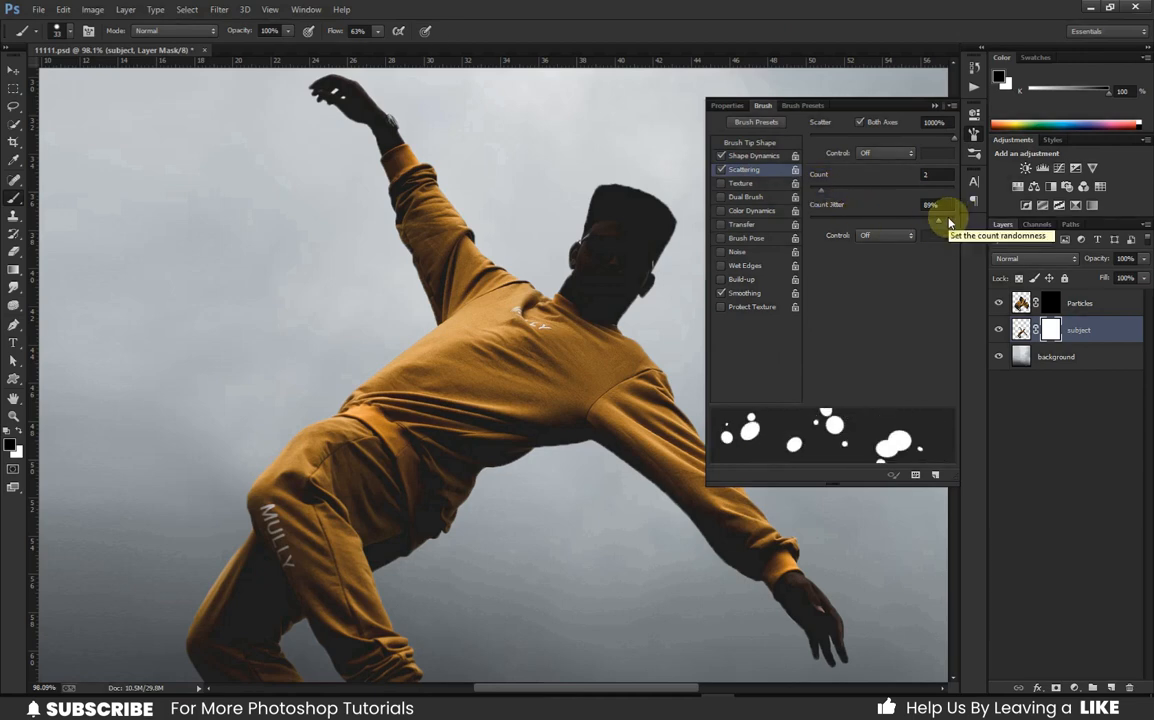
left_click(932, 106)
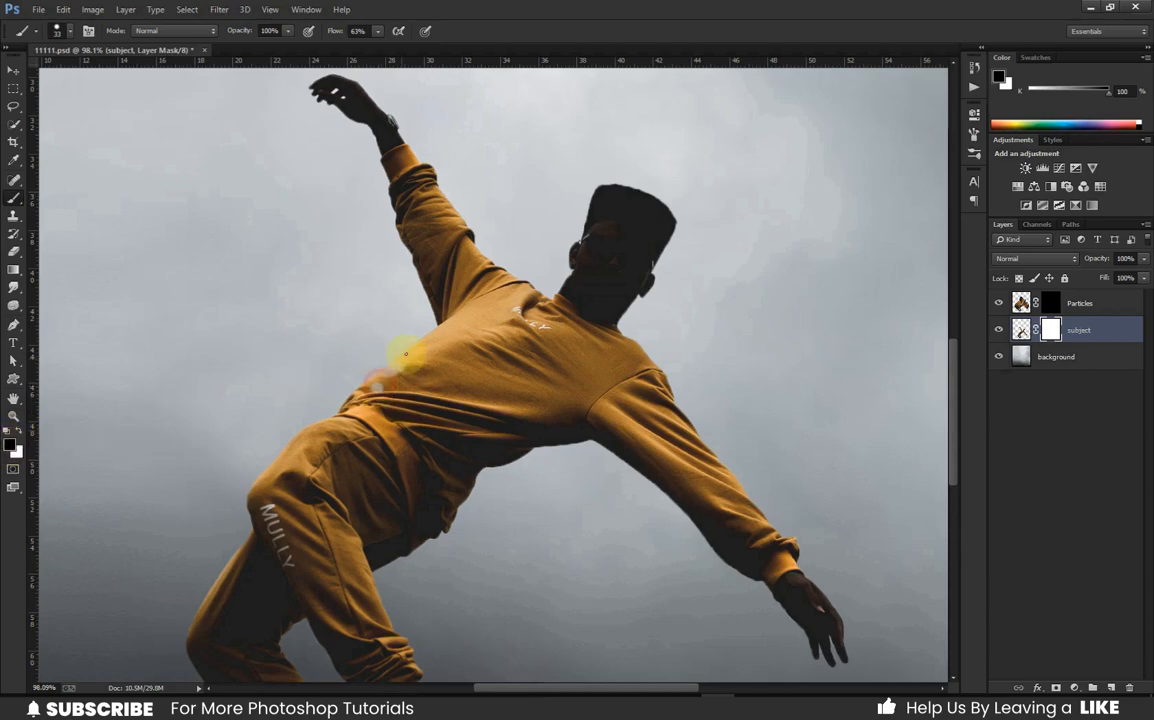
Undo the last test strokes and, with a 10 px tip, mask scattered black dots along the subject's back edge.
key("ctrl+alt+z")
key("ctrl+alt+z")
key("[")
key("[")
key("[")
key("[")
key("[")
scroll(403, 359, "up", 3)
left_click(405, 408)
left_click(392, 391)
left_click(415, 370)
Paint scattered black dots on the subject's mask along the hip, thigh and rear knee.
mouse_move(242, 467)
left_mouse_down()
mouse_move(240, 523)
mouse_move(291, 462)
left_mouse_up()
scroll(261, 455, "down", 5)
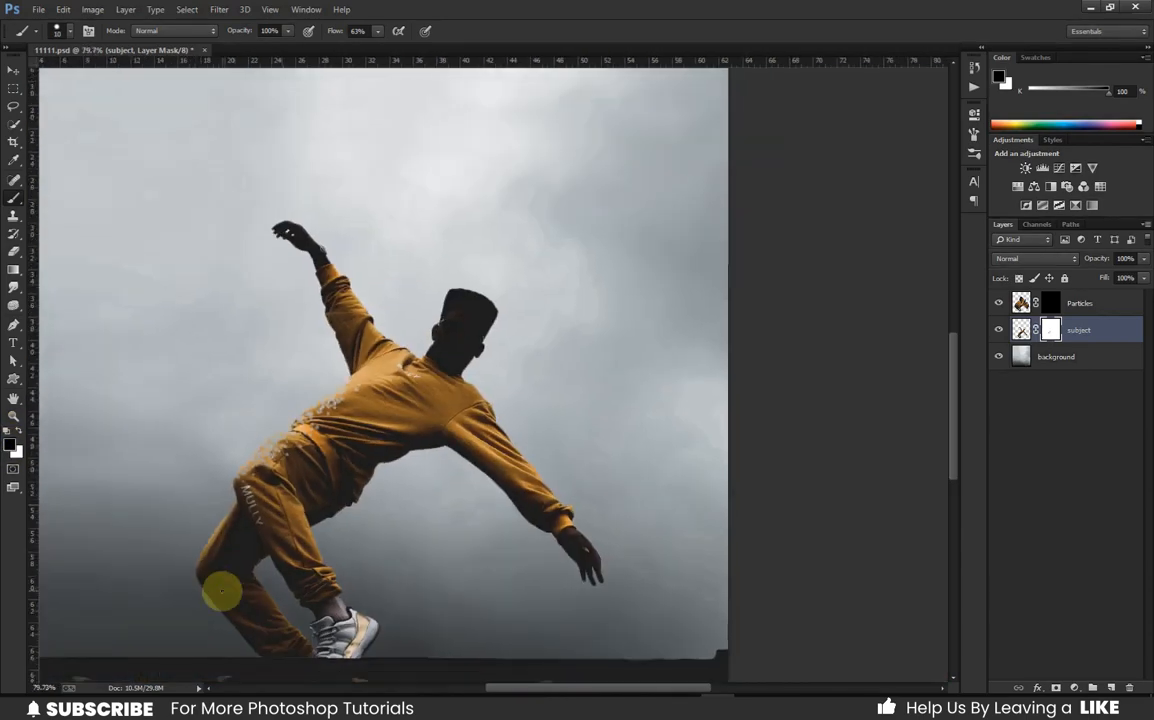
scroll(219, 587, "up", 5)
mouse_move(198, 471)
left_mouse_down()
mouse_move(173, 505)
mouse_move(198, 477)
mouse_move(175, 556)
mouse_move(229, 437)
left_mouse_up()
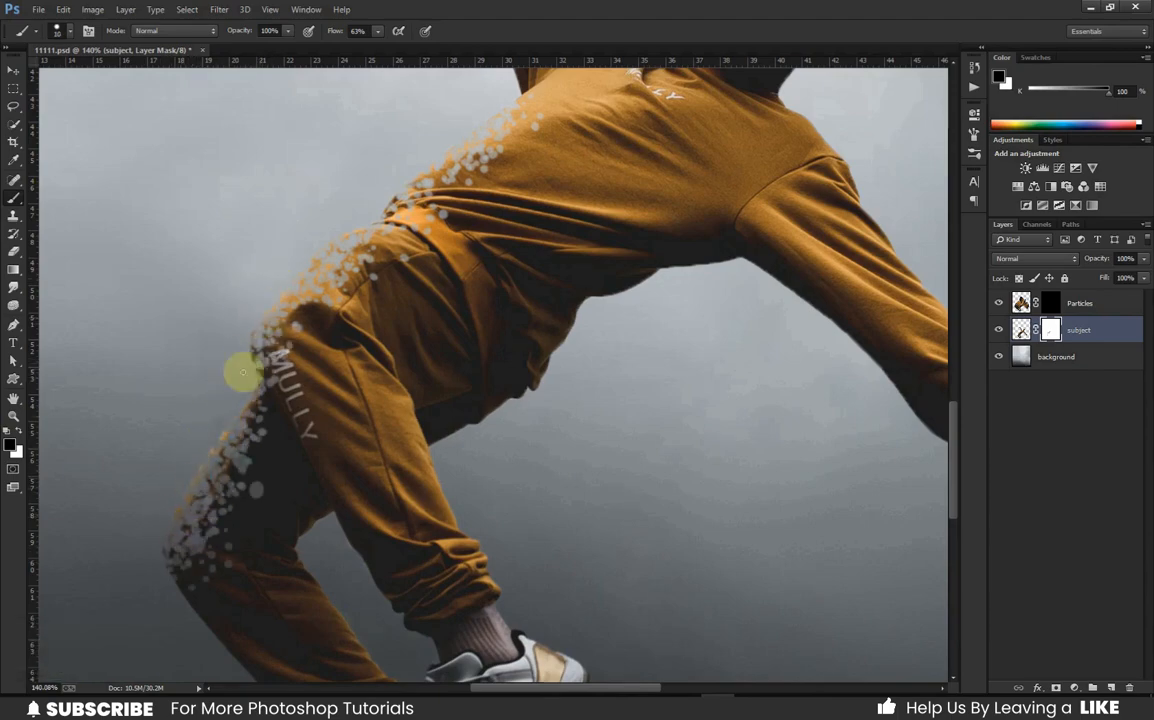
scroll(240, 373, "down", 5)
scroll(489, 90, "up", 5)
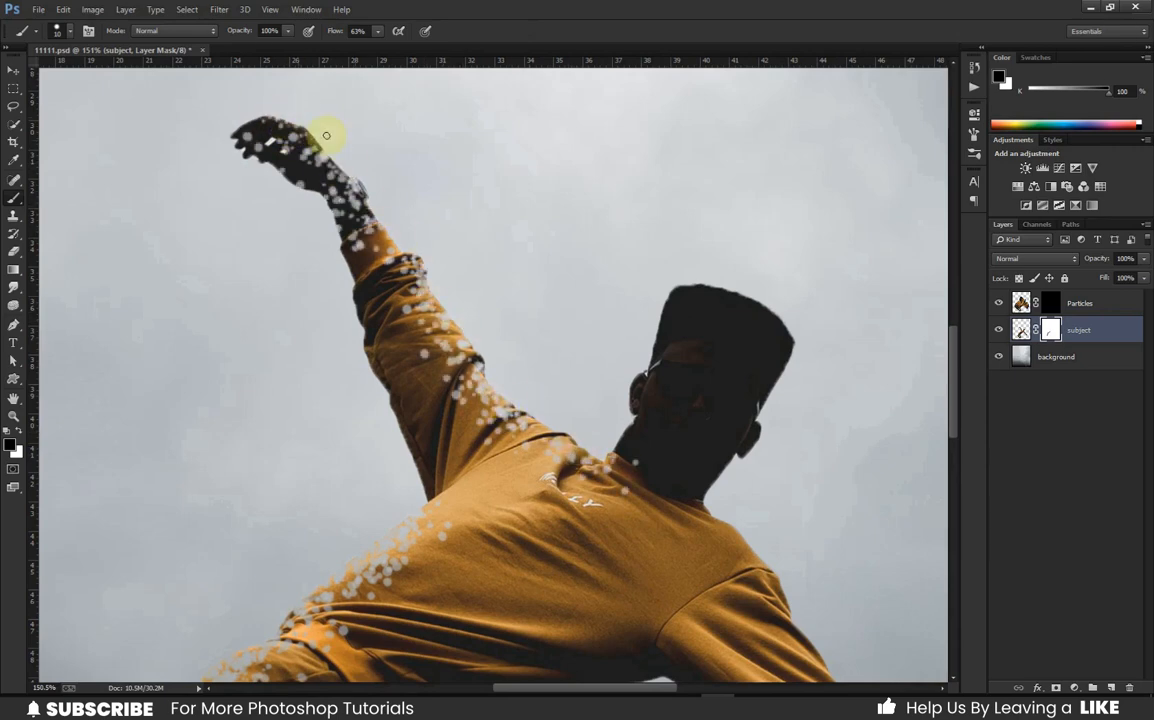
Break up the head and raised arm on the subject's mask with scattered dots, using an 8 px tip at 100% flow.
mouse_move(770, 343)
left_mouse_down()
mouse_move(708, 290)
mouse_move(811, 322)
mouse_move(750, 383)
left_mouse_up()
key("bracketleft")
key("bracketleft")
mouse_move(236, 127)
left_mouse_down()
mouse_move(382, 224)
mouse_move(484, 370)
mouse_move(395, 290)
left_mouse_up()
scroll(500, 325, "down", 5)
scroll(603, 350, "up", 4)
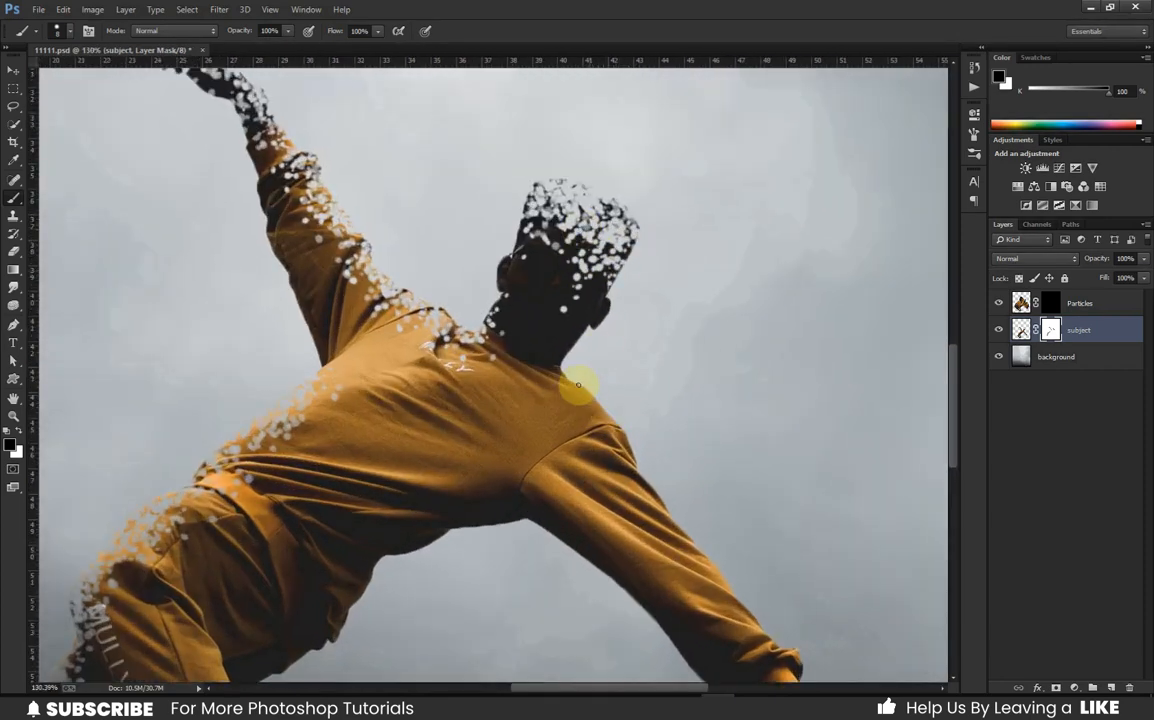
Paint scattered black dots on the subject's mask along the shoulder, upper edge and hand of the lowered arm.
key("space")
left_click_drag(663, 481, 600, 432)
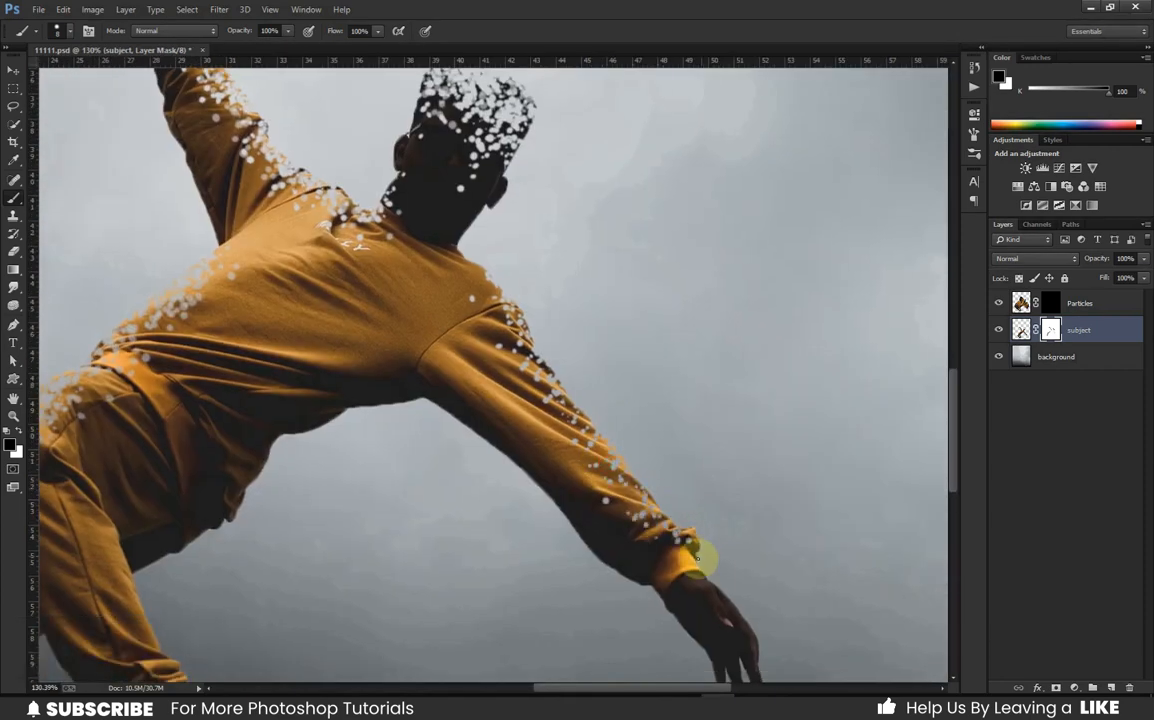
mouse_move(697, 573)
left_mouse_down()
mouse_move(527, 377)
mouse_move(577, 400)
mouse_move(517, 327)
left_mouse_up()
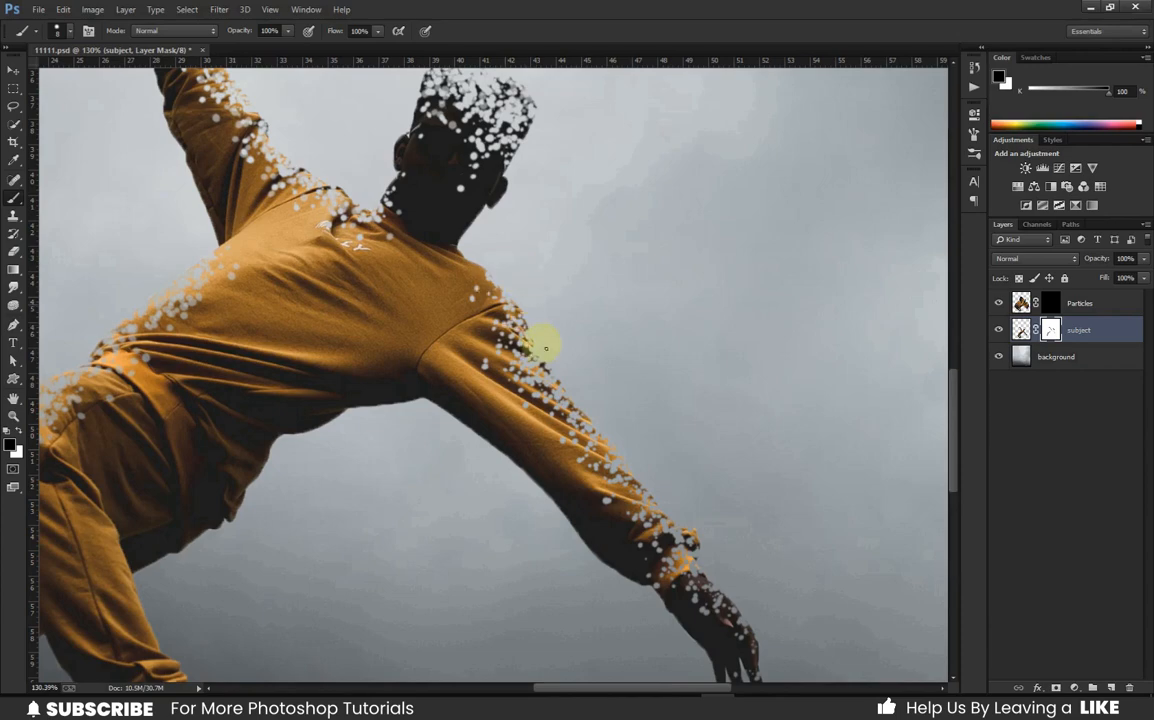
scroll(541, 331, "down", 5)
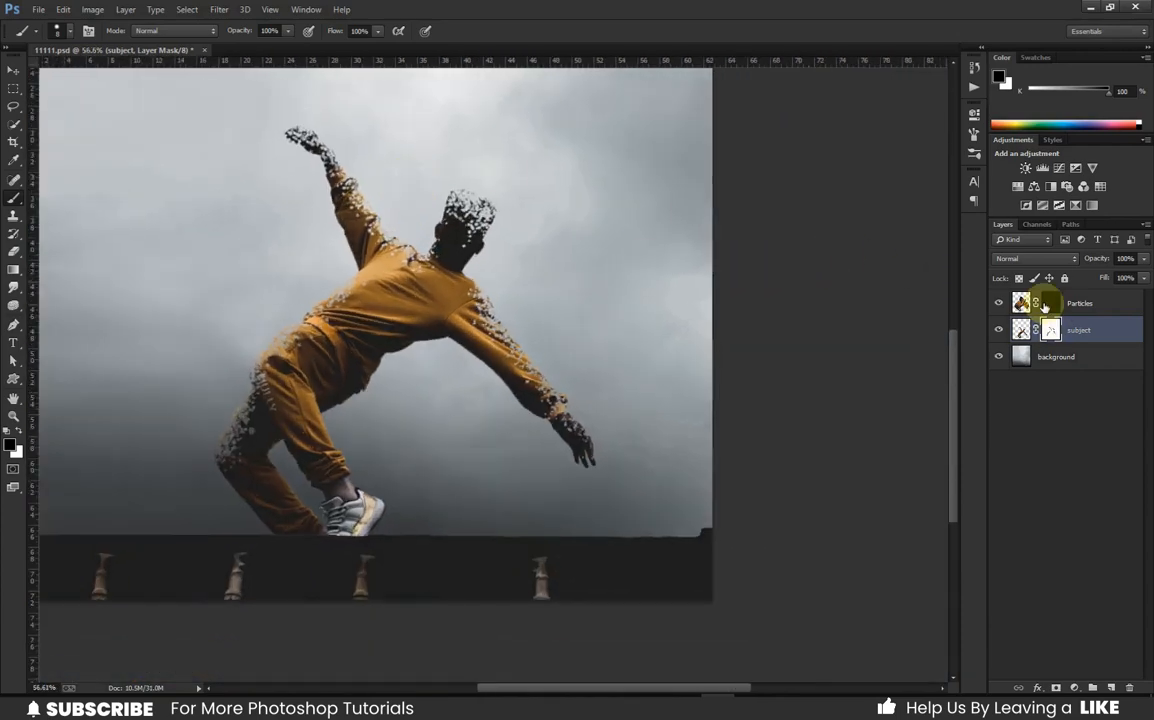
Target the Particles layer's mask with white and paint small scattered particles around the raised hand.
left_click(1043, 305)
left_click(19, 431)
scroll(432, 211, "up", 4)
key("space")
left_click_drag(290, 78, 319, 211)
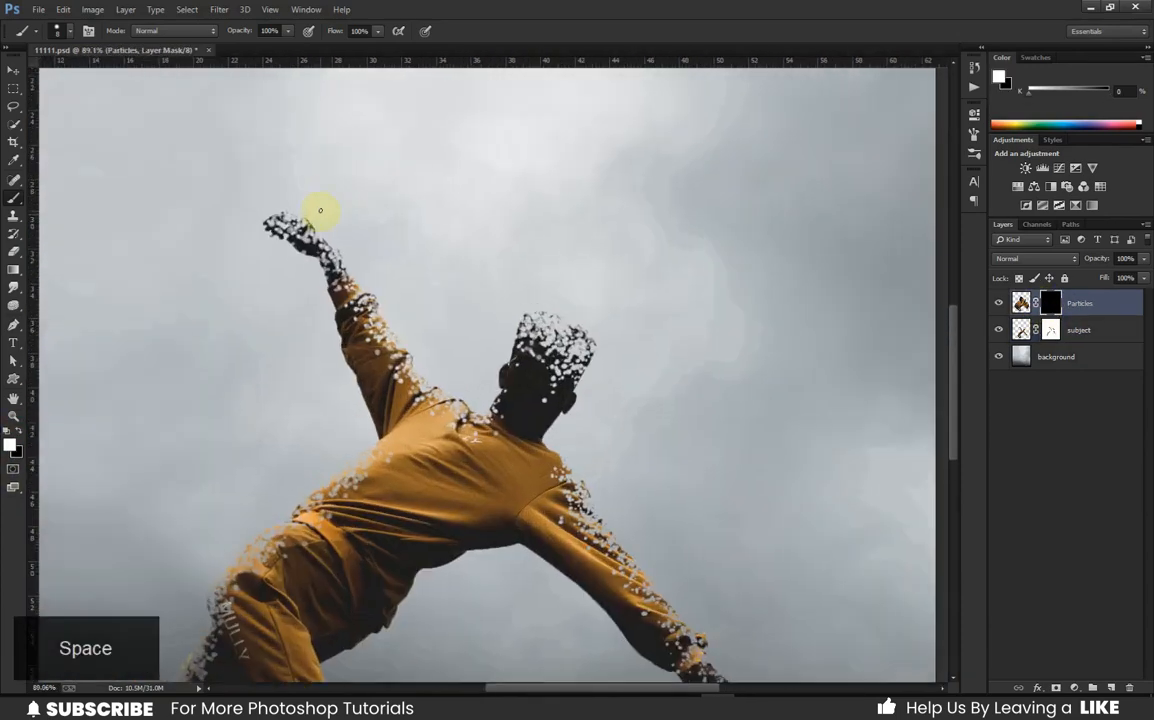
key("[")
key("[")
left_click(305, 190)
left_click(297, 211)
Enlarge the tip to 8 px and reveal particles above the raised arm and the head.
key("]")
key("]")
left_click(270, 208)
left_click(330, 190)
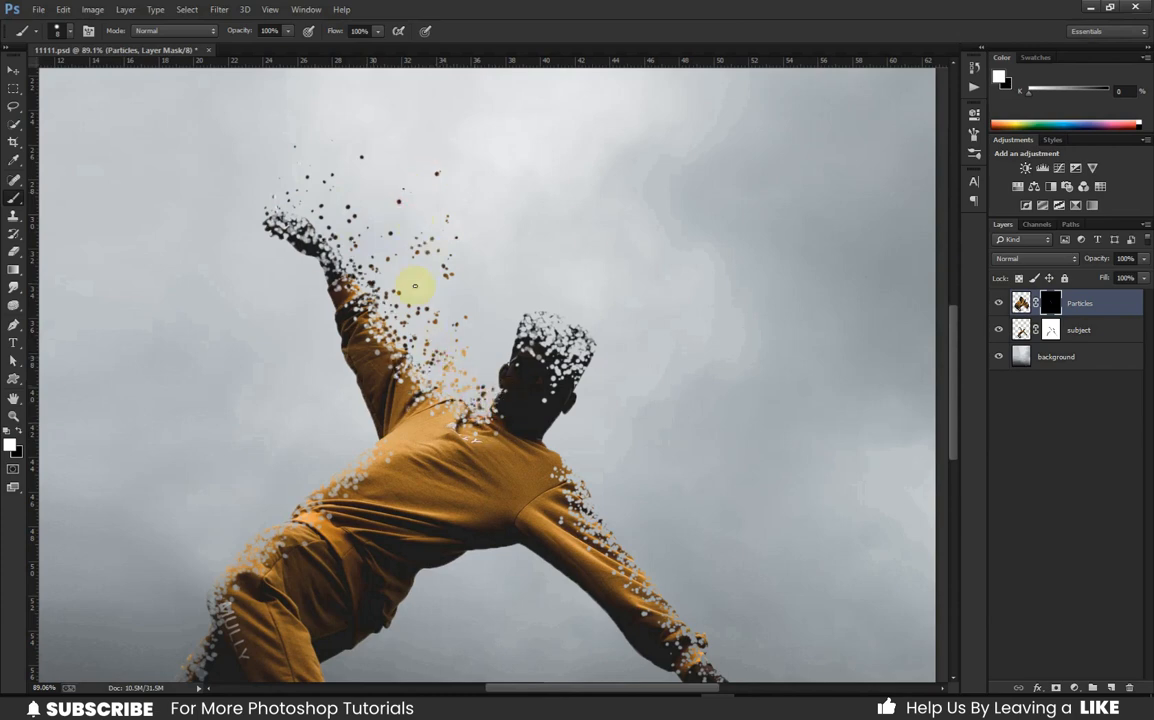
scroll(538, 347, "up", 1)
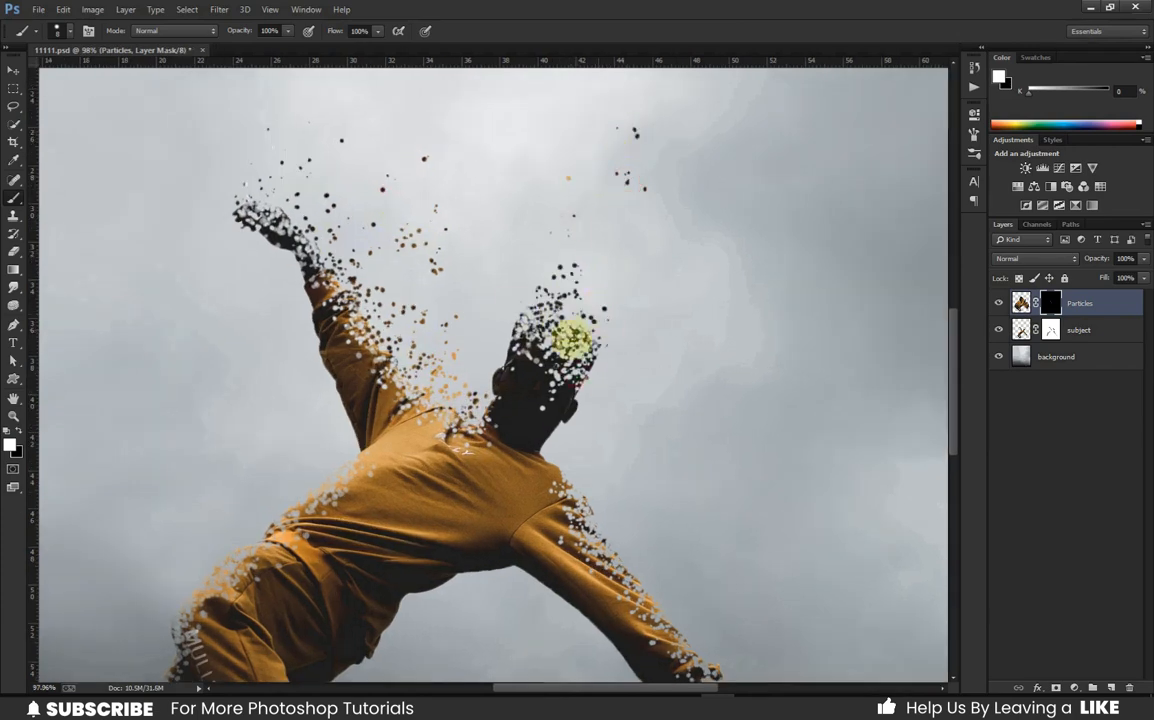
Reveal particles on the Particles layer's mask along the shoulder, sleeve and hand of the lowered arm.
scroll(484, 420, "down", 5)
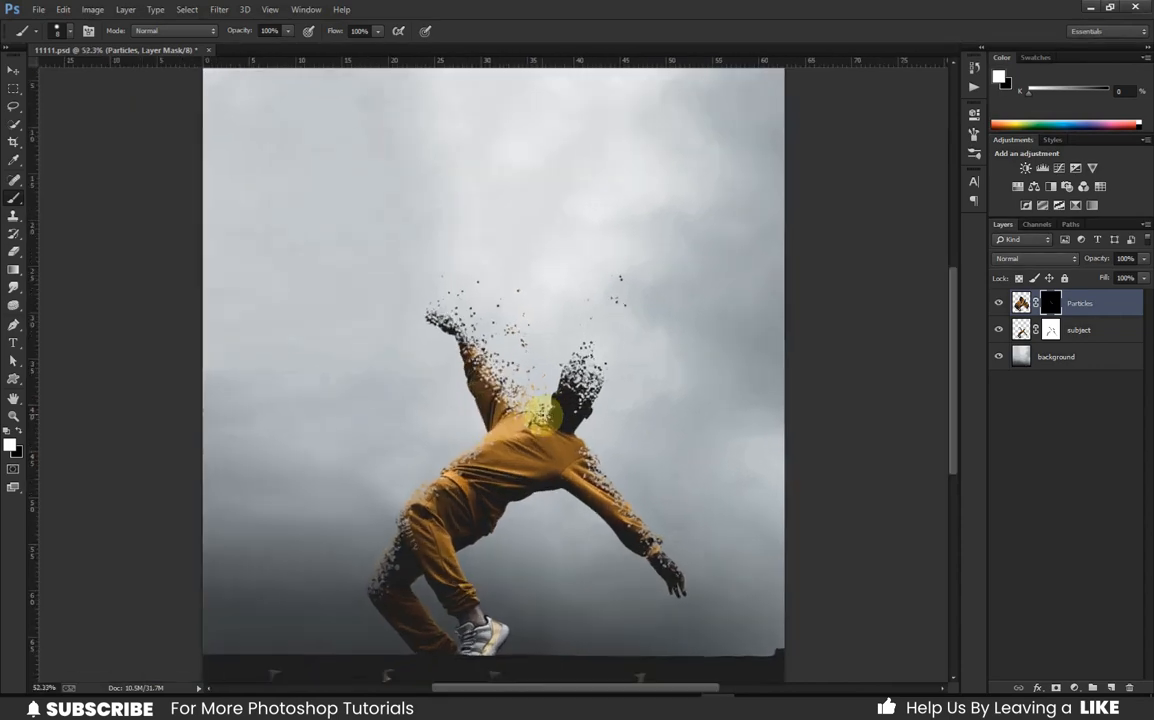
scroll(541, 407, "up", 5)
left_click_drag(623, 502, 644, 473)
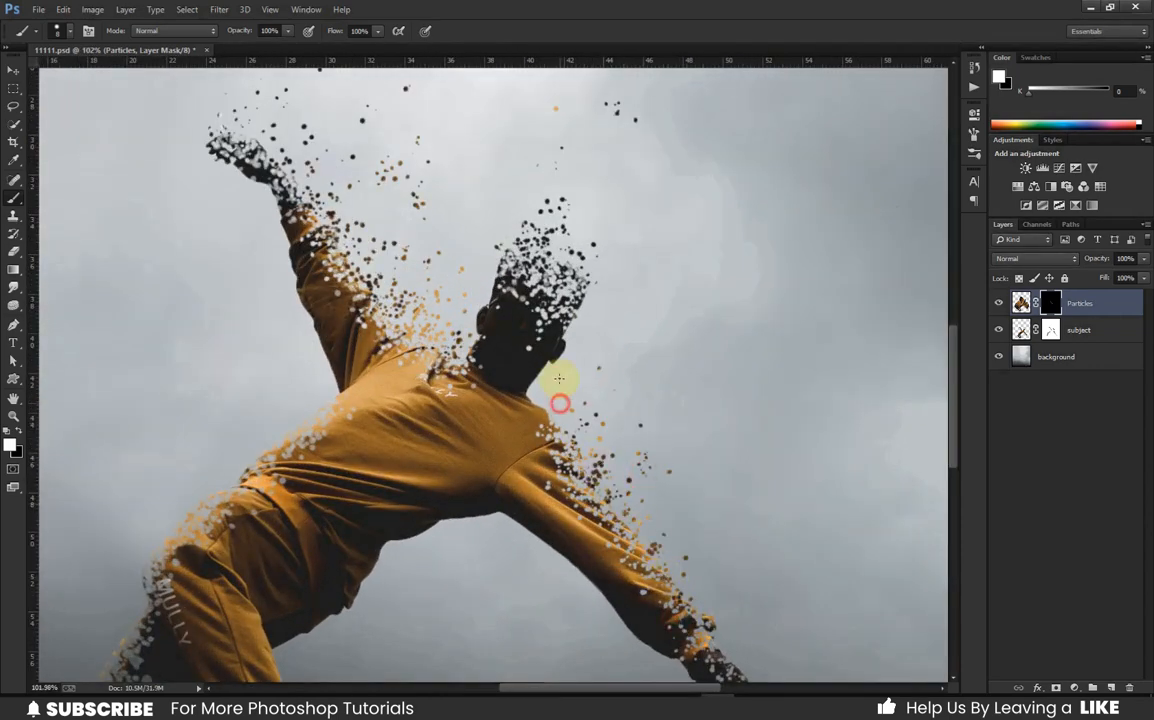
scroll(770, 594, "down", 4)
scroll(626, 438, "up", 5)
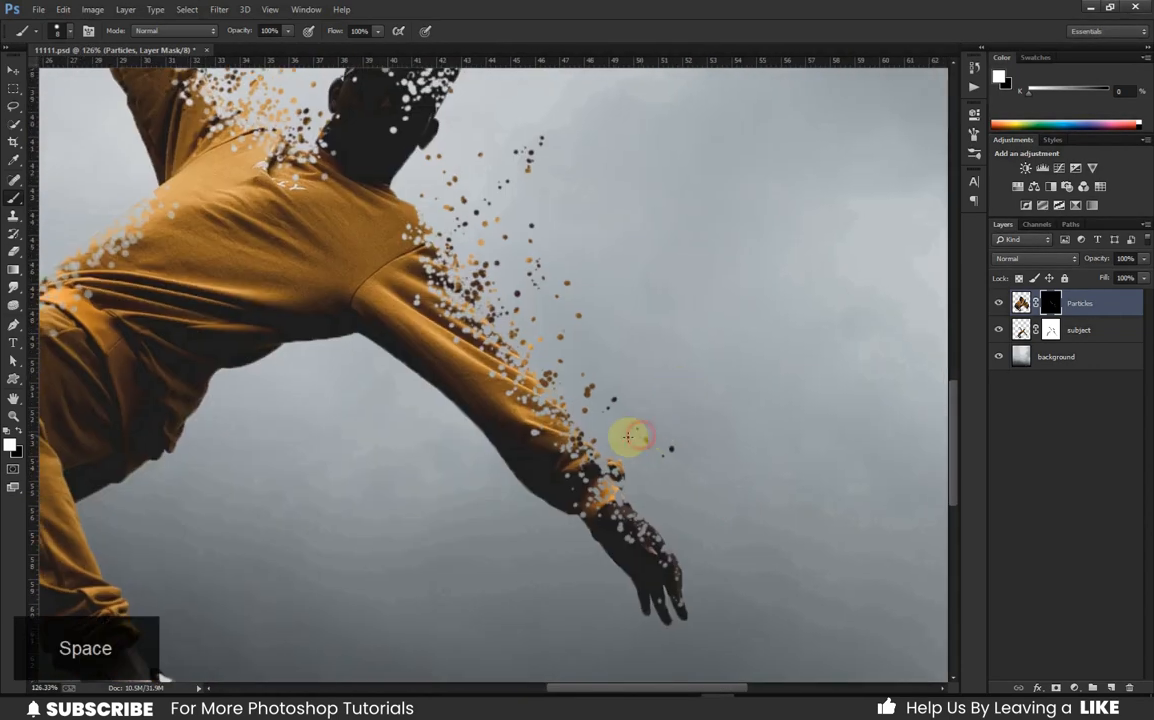
left_click_drag(668, 525, 650, 512)
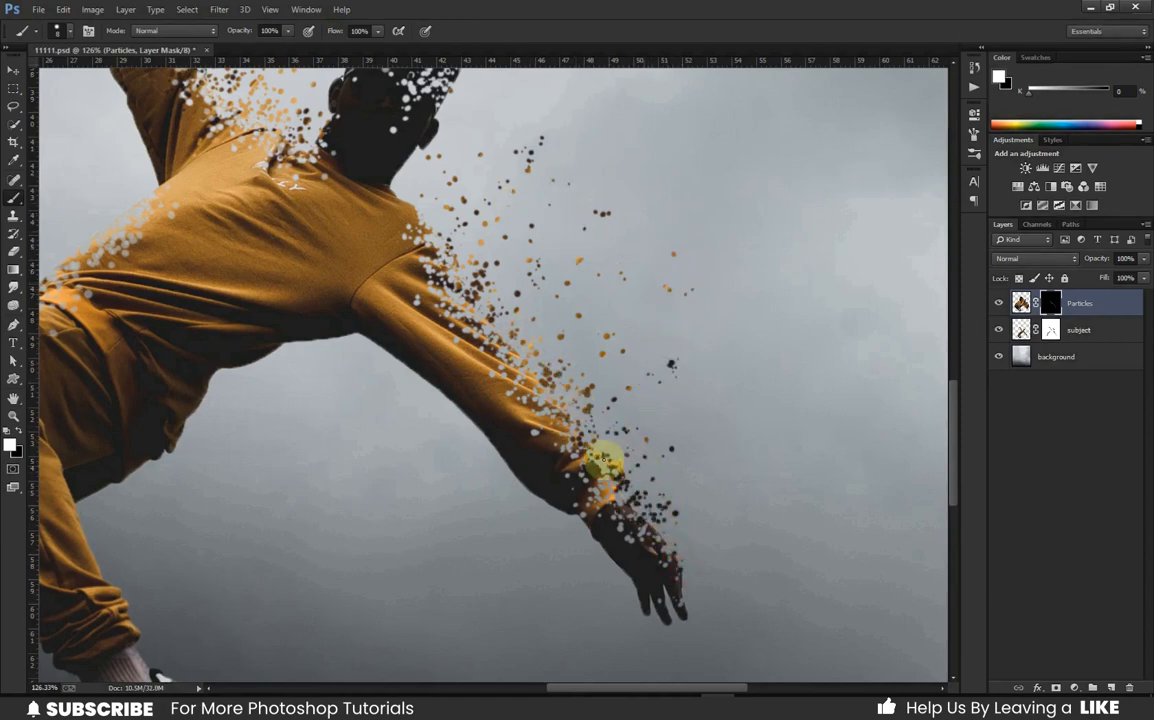
Add sparse outlying particles above the raised hand, beside the head and beyond the lowered arm's shoulder.
scroll(468, 300, "down", 4)
scroll(470, 298, "up", 4)
scroll(621, 325, "down", 5)
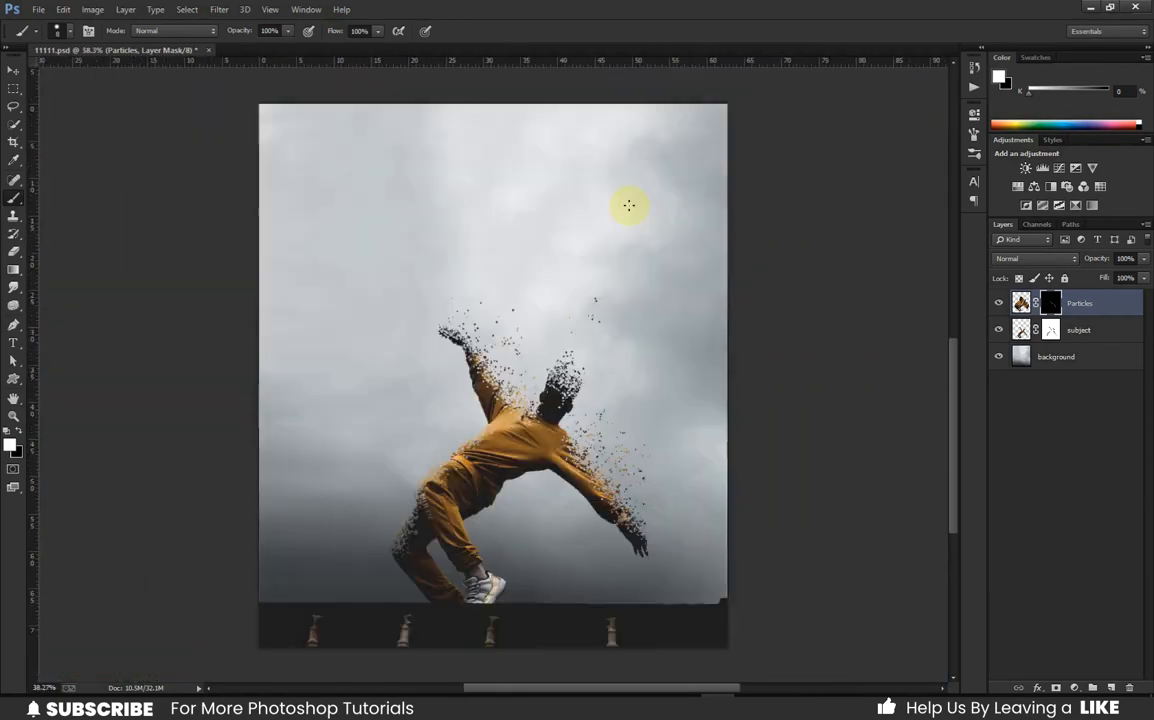
scroll(626, 203, "up", 3)
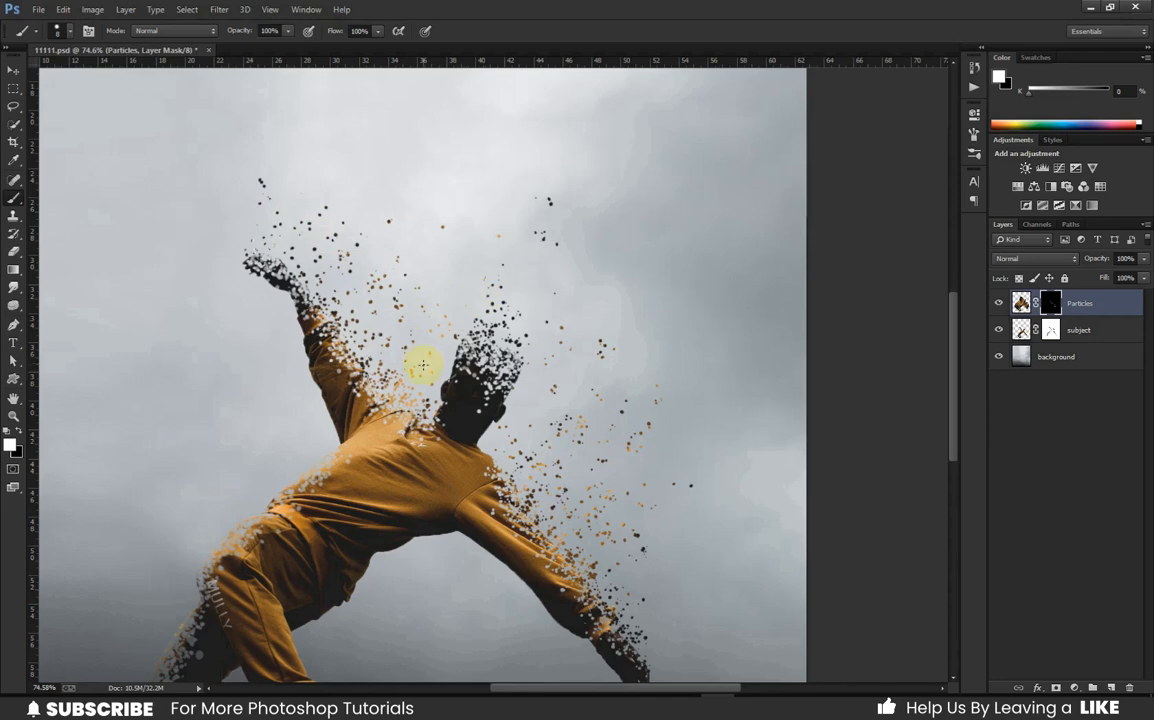
scroll(418, 357, "up", 1)
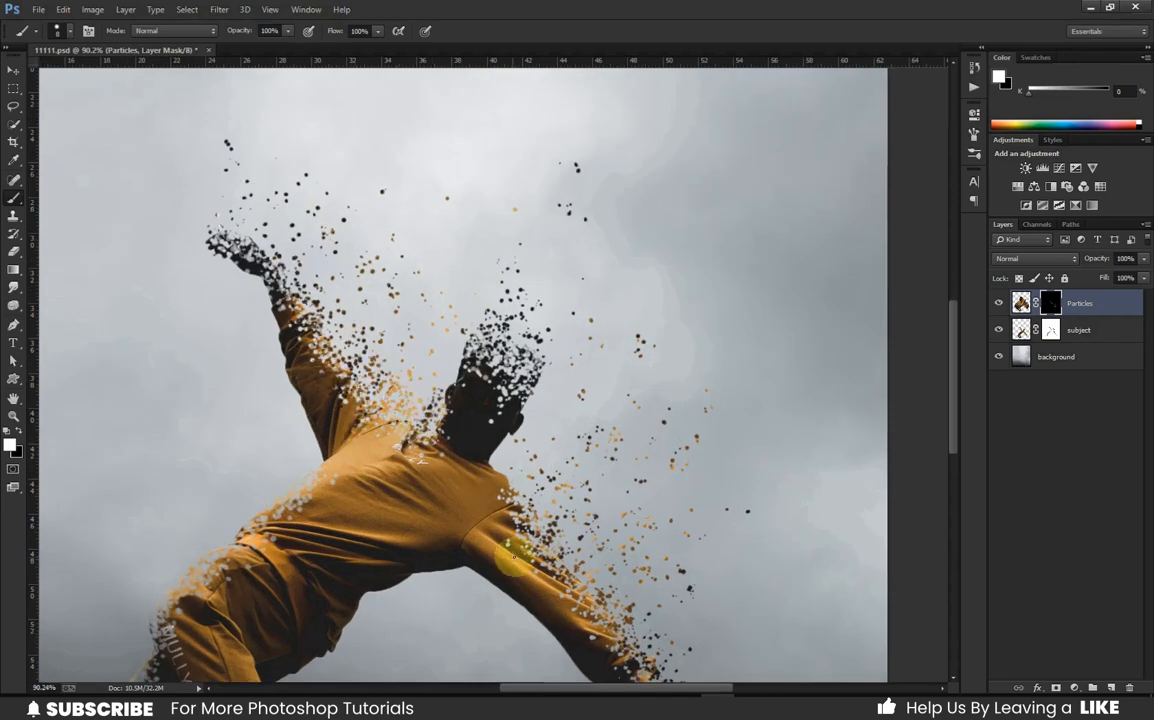
Paint white on the Particles layer's mask to scatter particles outward from the rear leg, hip and lower back.
scroll(525, 505, "down", 5)
scroll(440, 500, "up", 6)
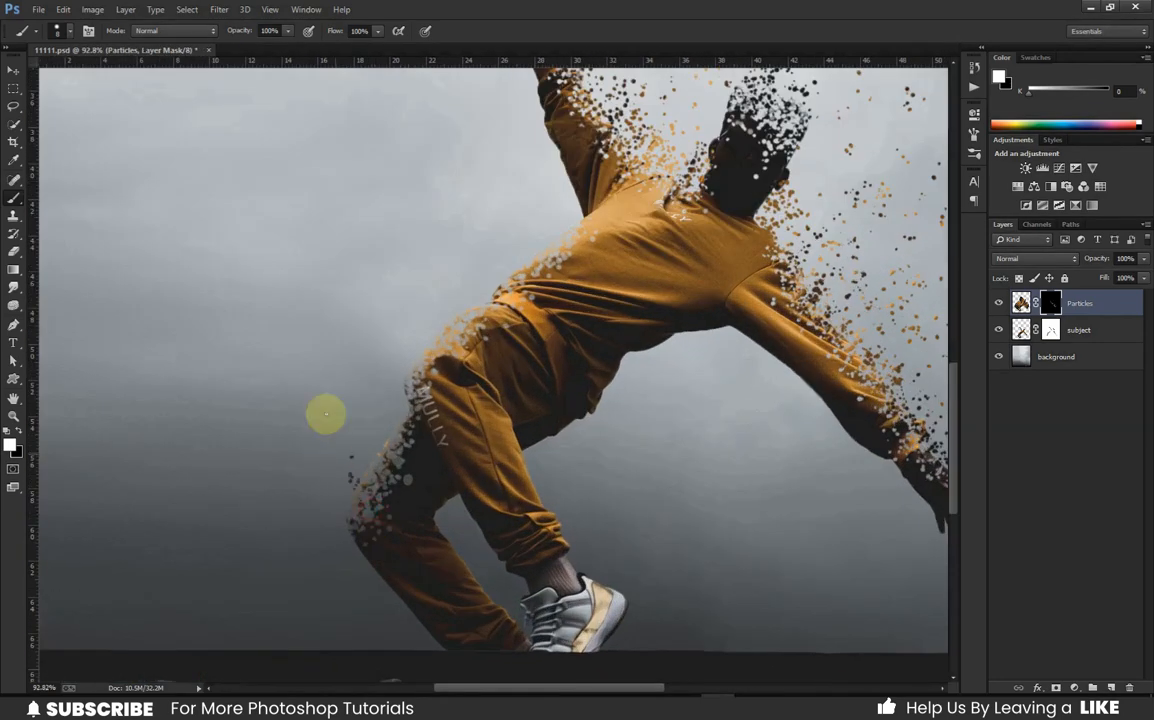
mouse_move(384, 399)
left_mouse_down()
mouse_move(200, 320)
mouse_move(265, 440)
mouse_move(135, 432)
left_mouse_up()
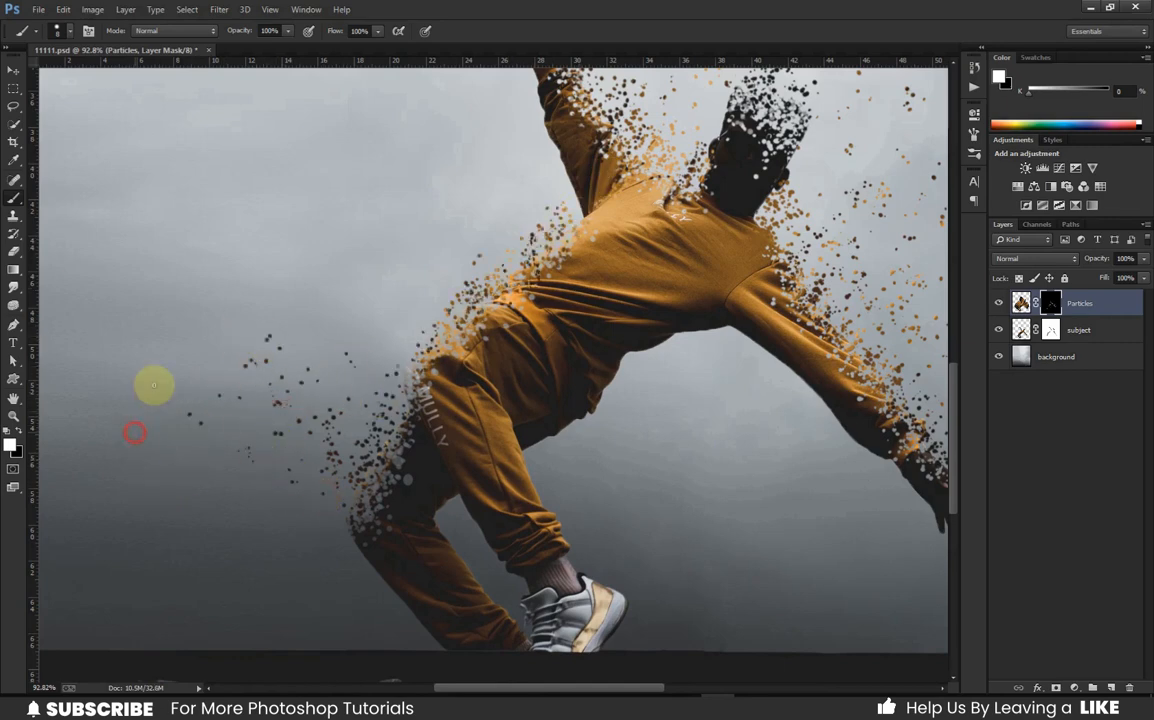
left_click_drag(224, 193, 315, 297)
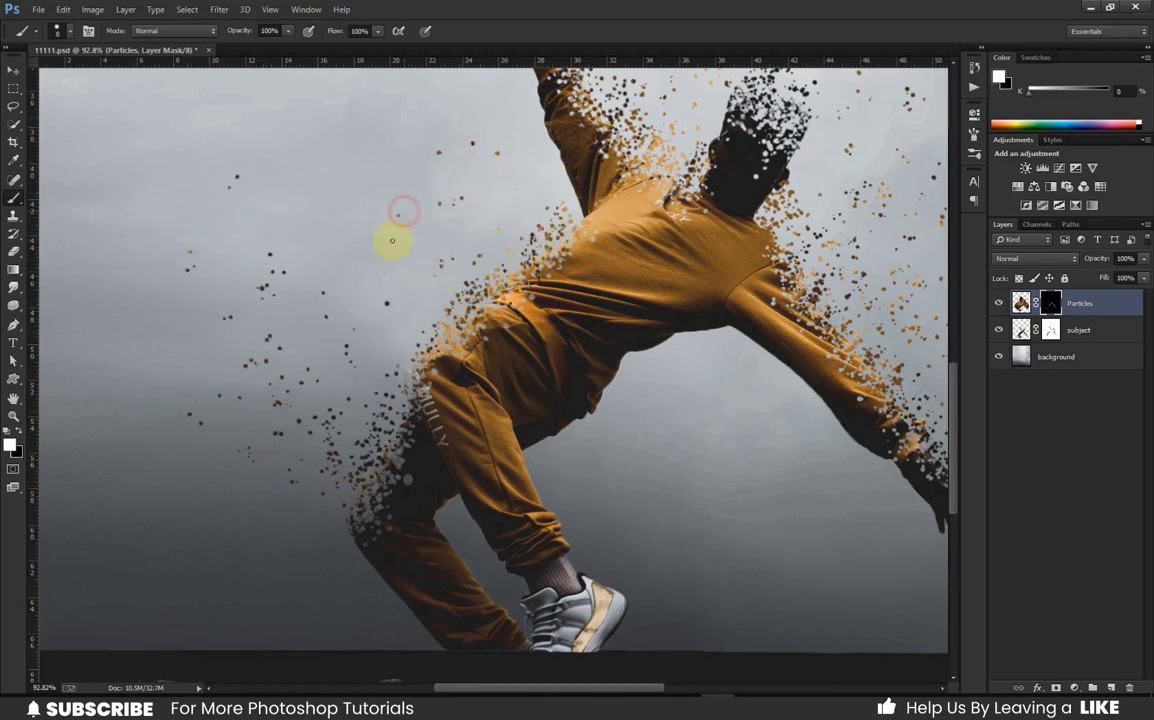
left_click_drag(387, 330, 371, 386)
left_click(469, 281)
left_click(416, 396)
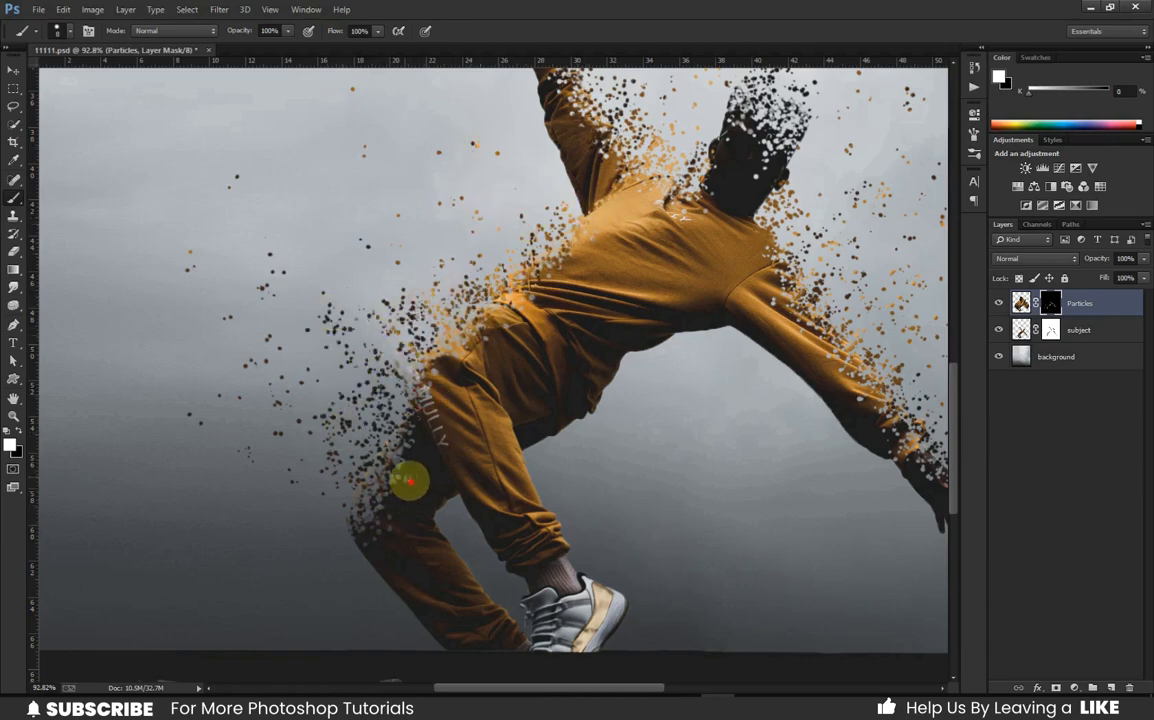
Reveal additional sparse particles behind the man's back and high above the raised hand.
scroll(404, 482, "down", 5)
scroll(482, 368, "up", 6)
left_click(187, 157)
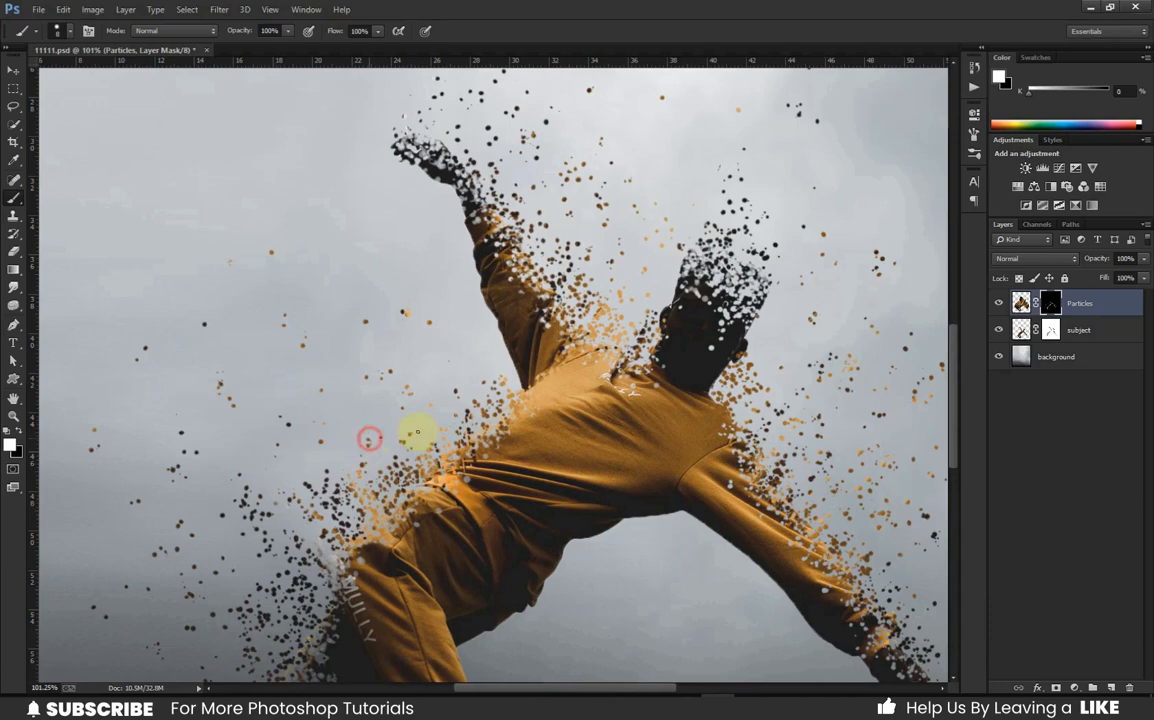
scroll(513, 410, "down", 4)
scroll(598, 240, "up", 2)
left_click(464, 92)
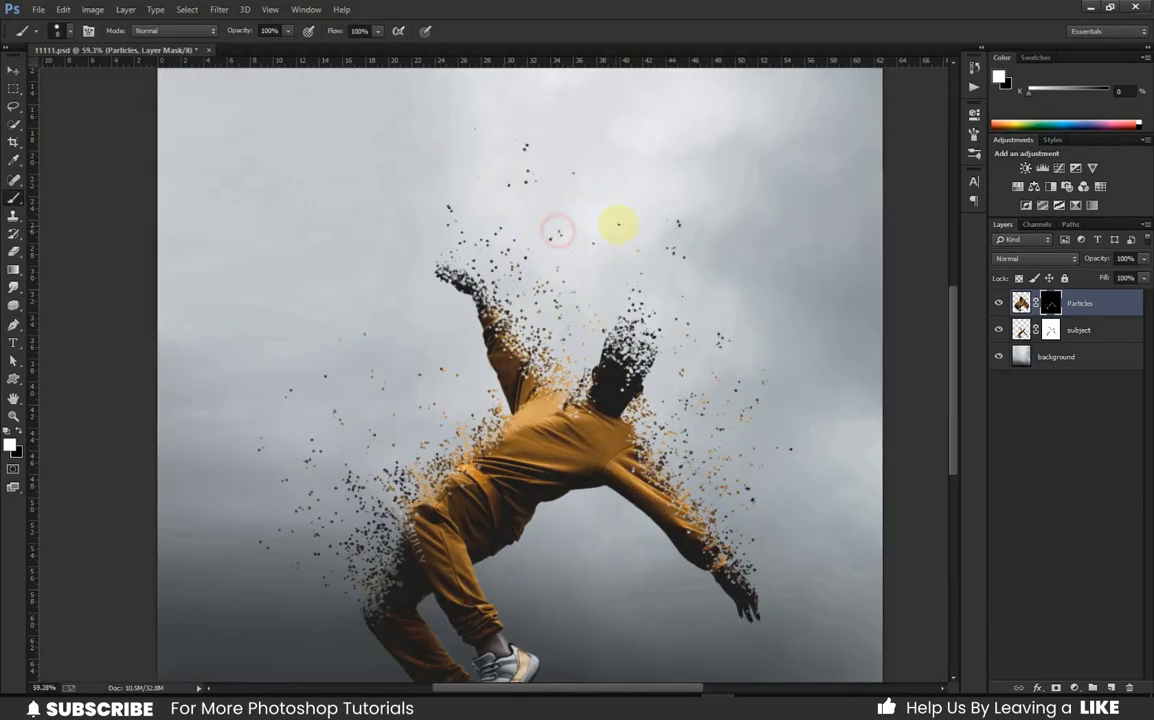
Fill in fine particles behind the man's back using a 4 px tip, and save the document.
scroll(901, 442, "down", 2)
scroll(528, 497, "up", 5)
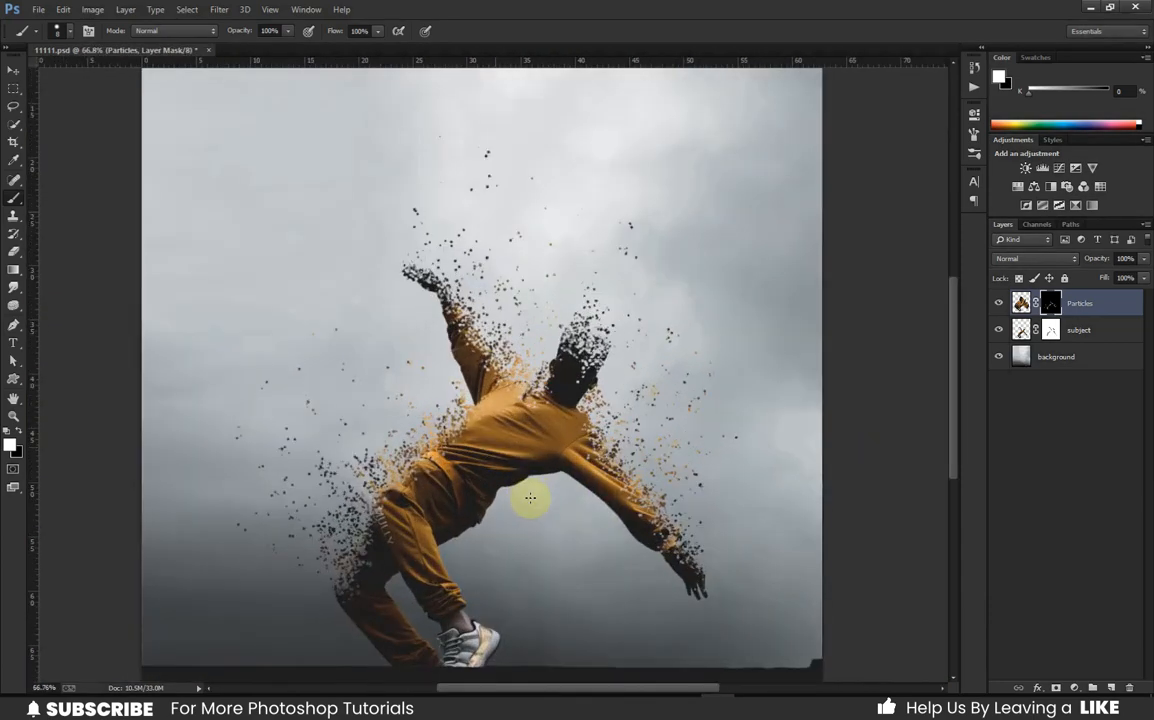
left_click(122, 372)
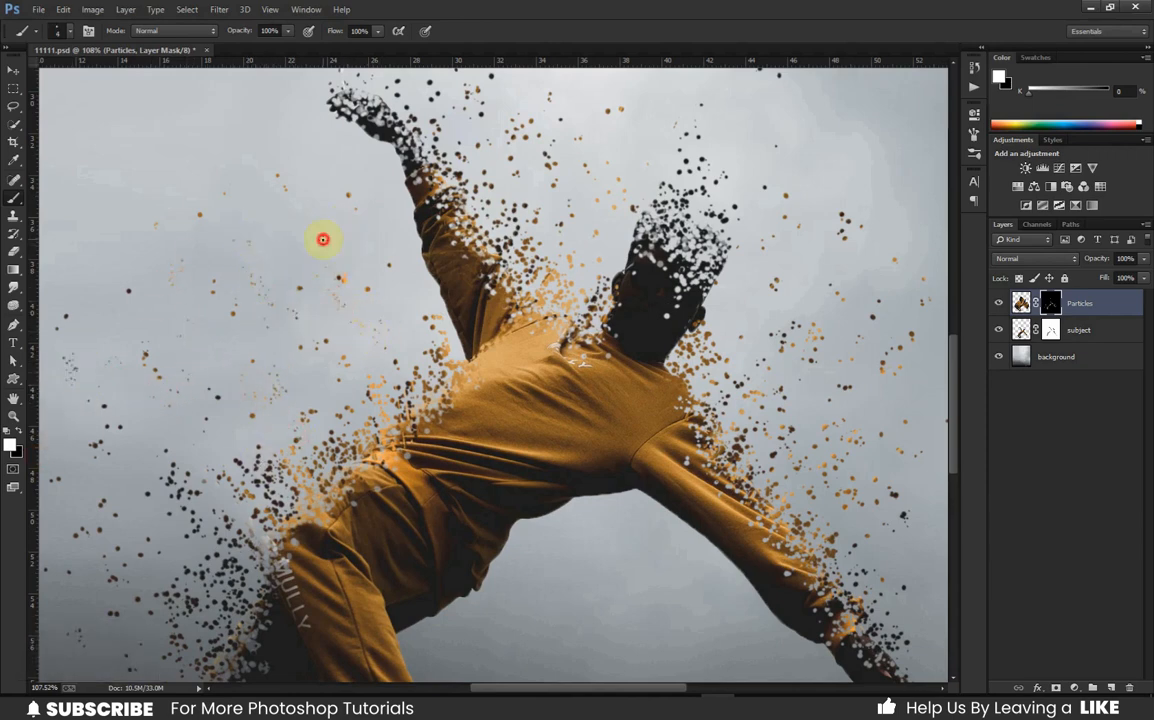
key("ctrl+0")
key("ctrl+s")
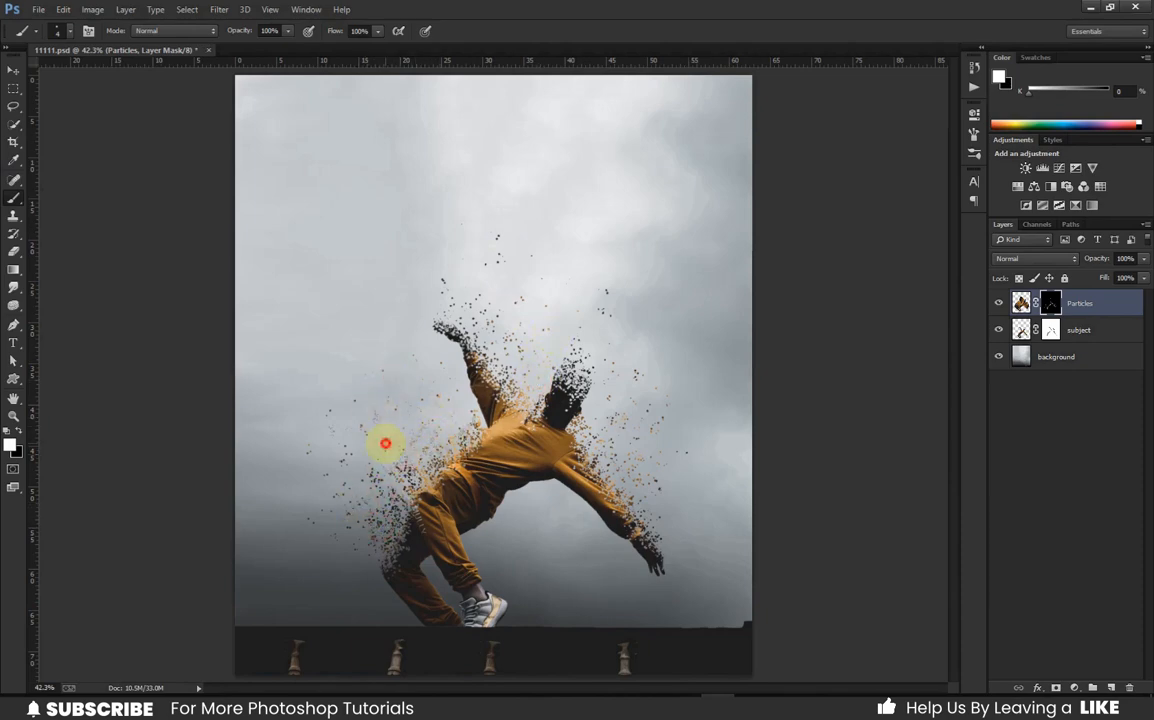
Fill the gaps around the back, underarm, neck and hip with more particles, enlarging the tip to 6 px.
scroll(385, 443, "up", 5)
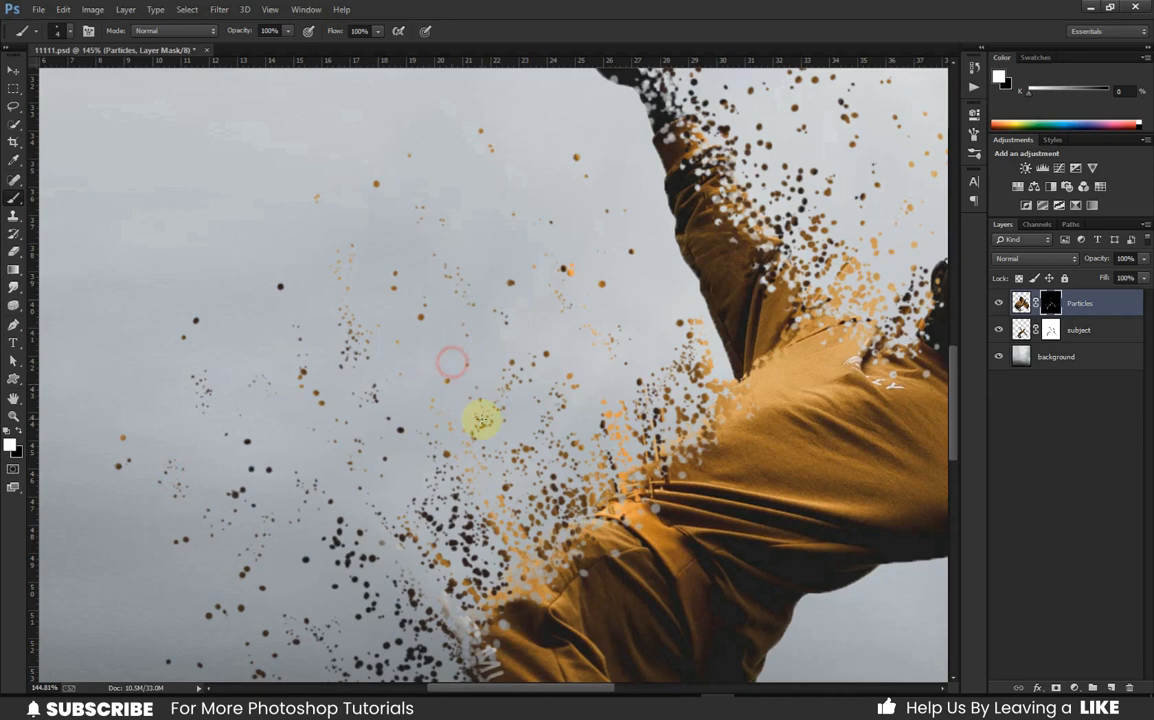
scroll(482, 419, "down", 3)
scroll(631, 438, "up", 3)
key("bracketright")
key("bracketright")
scroll(482, 580, "down", 3)
scroll(707, 394, "up", 3)
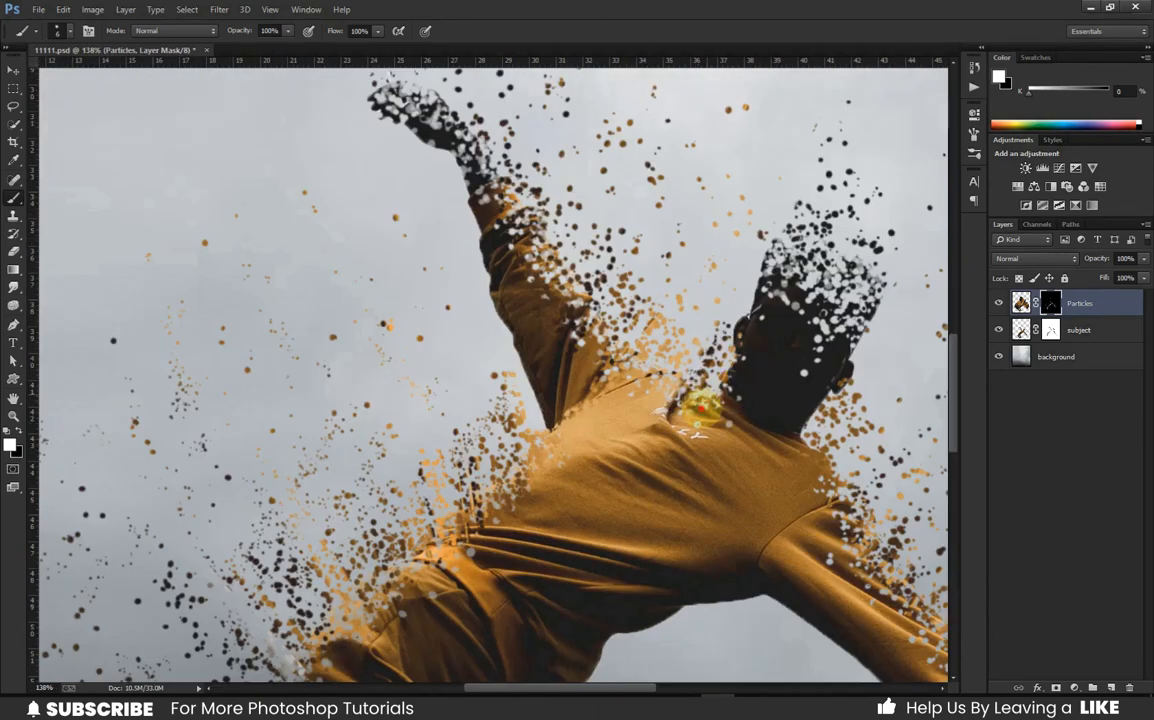
scroll(588, 296, "down", 3)
scroll(464, 489, "up", 3)
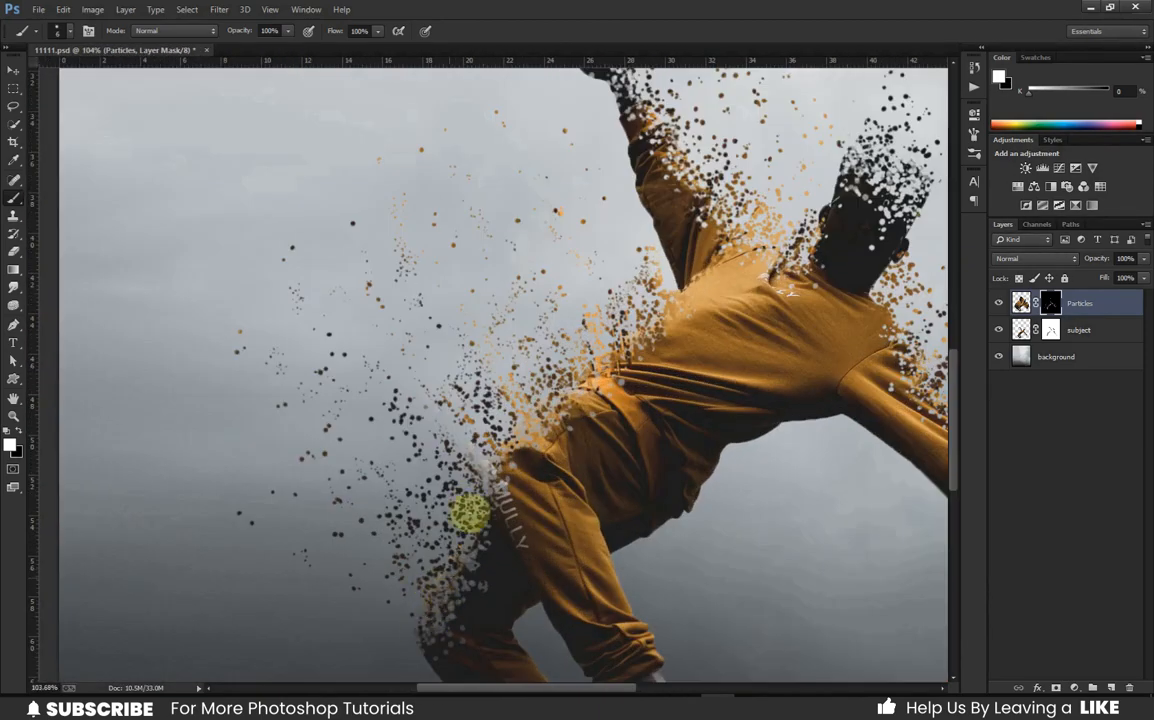
Create a new layer above Particles and name it "more particles".
scroll(684, 157, "down", 3)
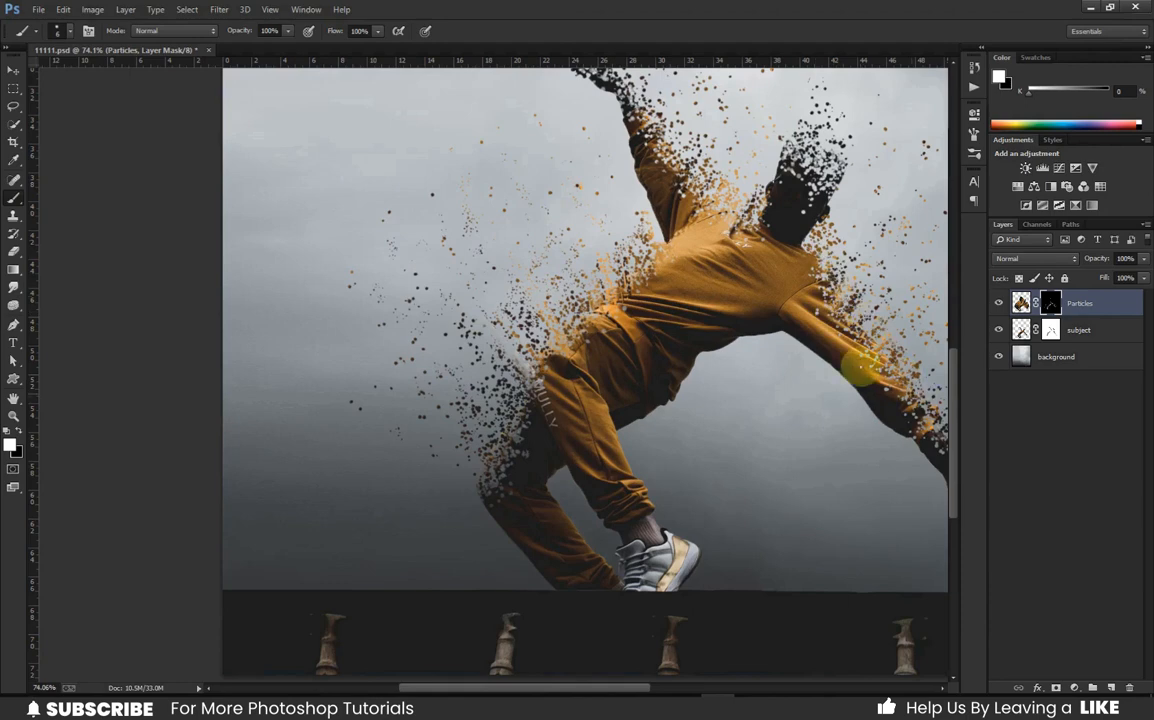
scroll(914, 399, "down", 2)
left_click(1109, 688)
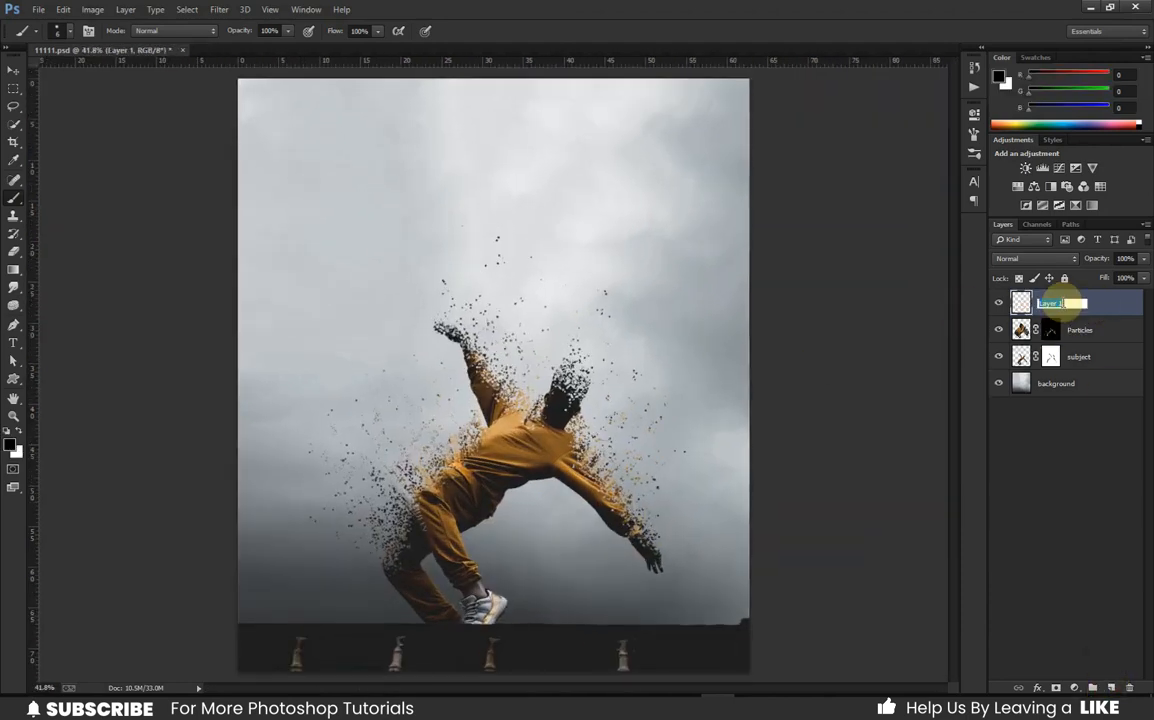
type("more")
key("Return")
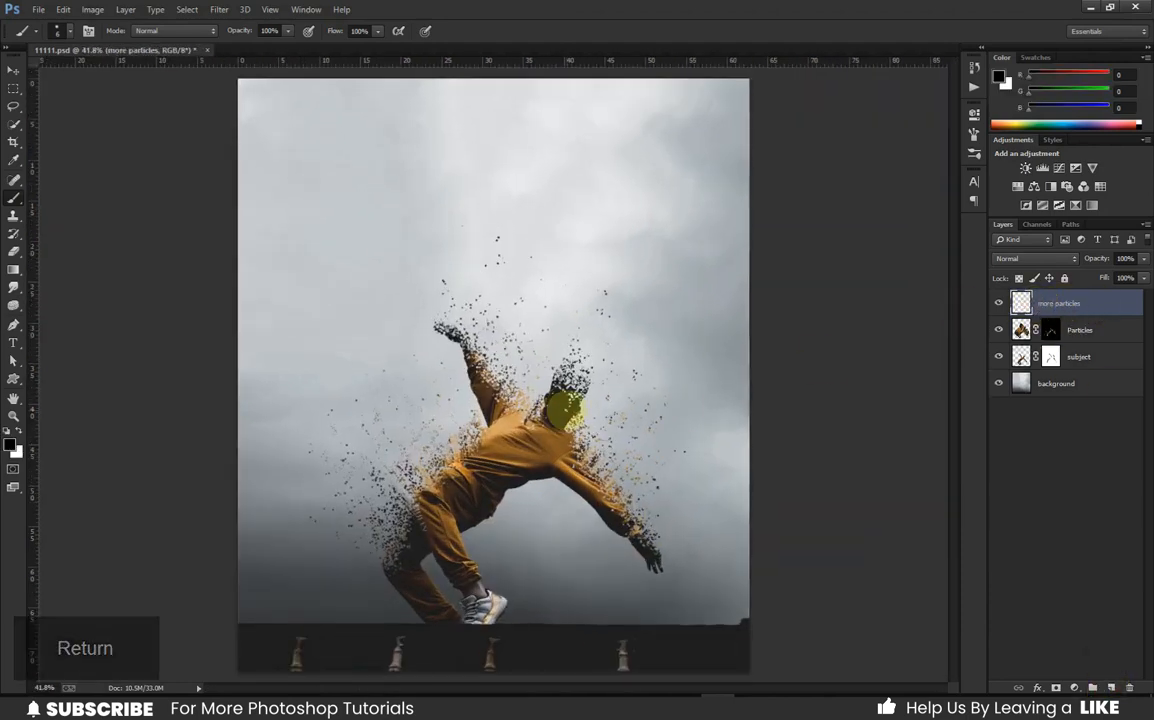
key("ctrl+0")
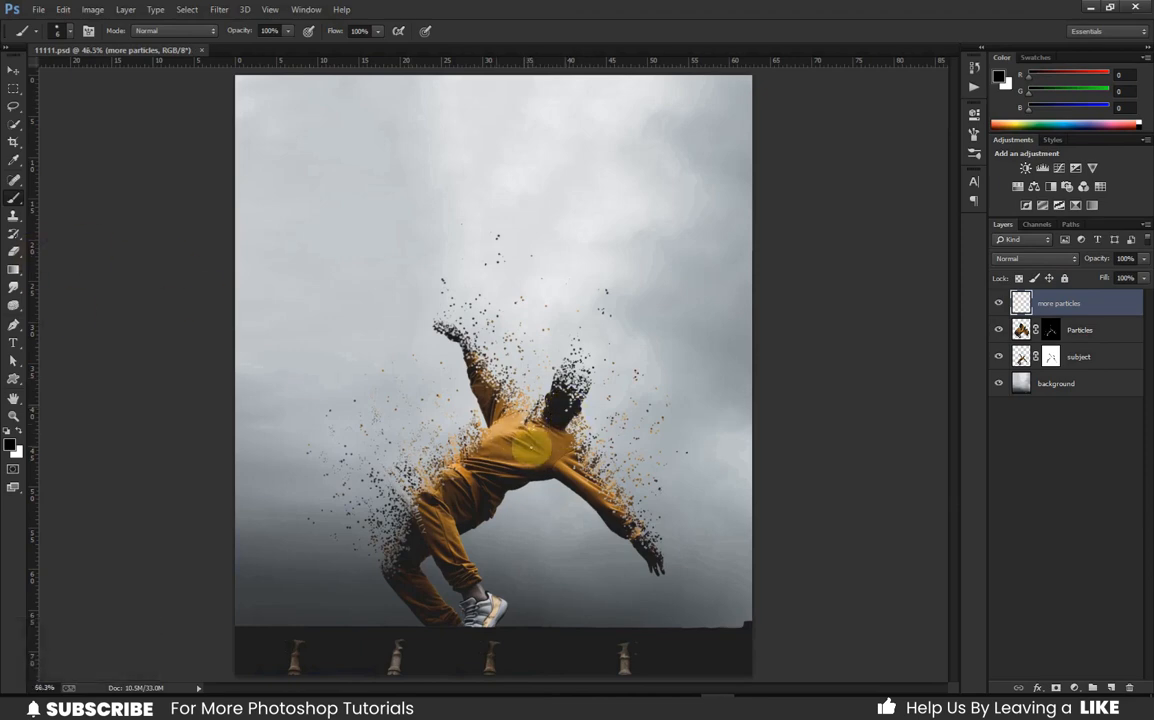
Sample a dark brown from the clothing and paint small dots on the new layer near the raised arm's underarm.
scroll(500, 432, "up", 9)
left_click(444, 393, "alt")
key("bracketleft")
key("bracketleft")
key("bracketleft")
mouse_move(421, 397)
left_mouse_down()
mouse_move(437, 421)
mouse_move(417, 363)
mouse_move(422, 410)
left_mouse_up()
key("bracketright")
key("bracketright")
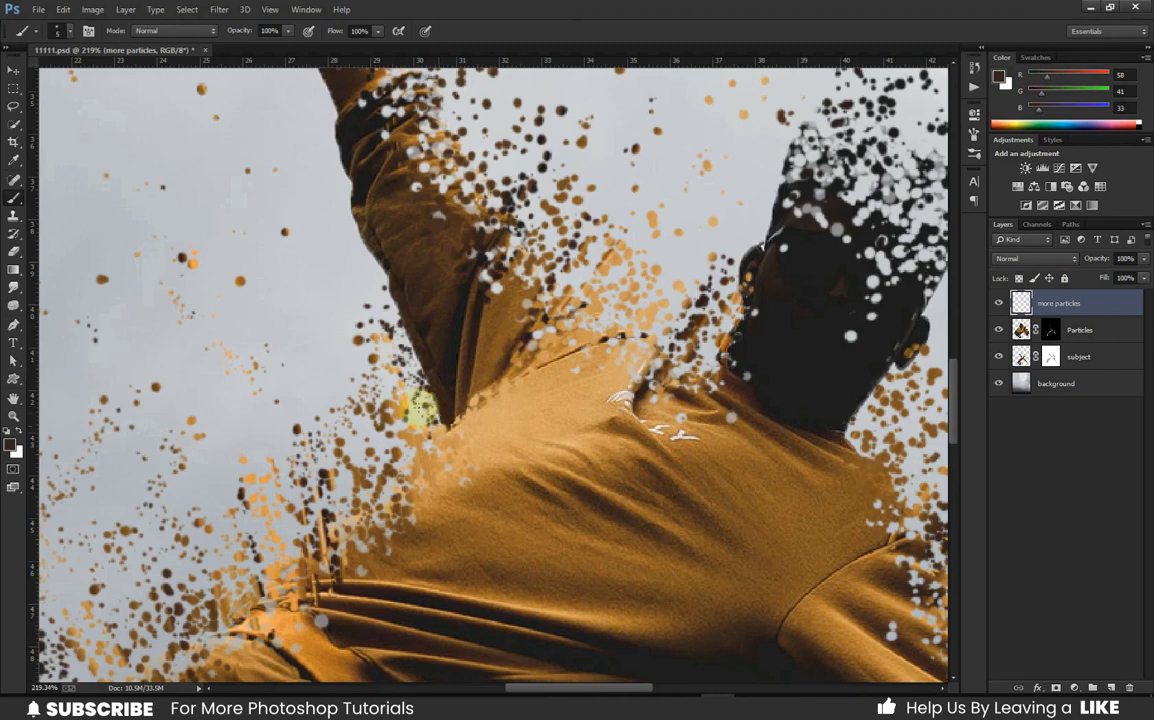
Sample a near-black (RGB 32, 32, 32) and paint small particles in the sky above the raised hand.
left_click(419, 406, "alt")
left_click(504, 411, "alt")
scroll(546, 353, "down", 8)
scroll(487, 240, "up", 8)
left_click(404, 413, "alt")
scroll(430, 147, "down", 7)
scroll(440, 252, "up", 3)
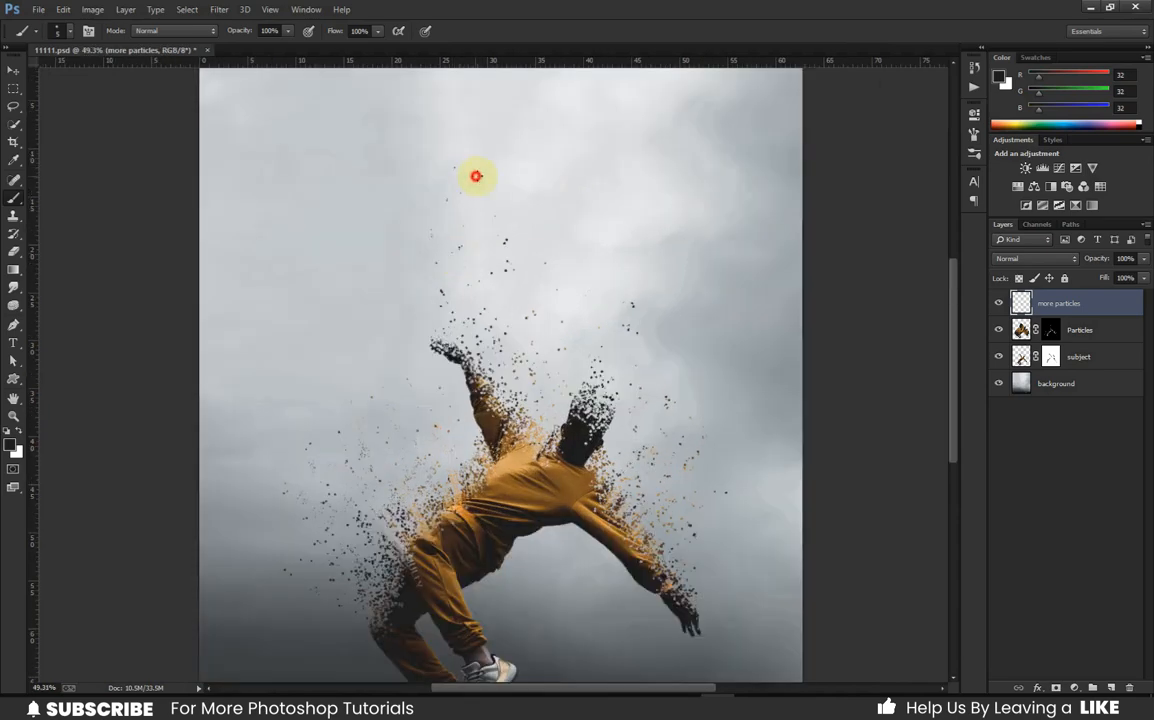
scroll(501, 323, "up", 3)
scroll(477, 361, "down", 2)
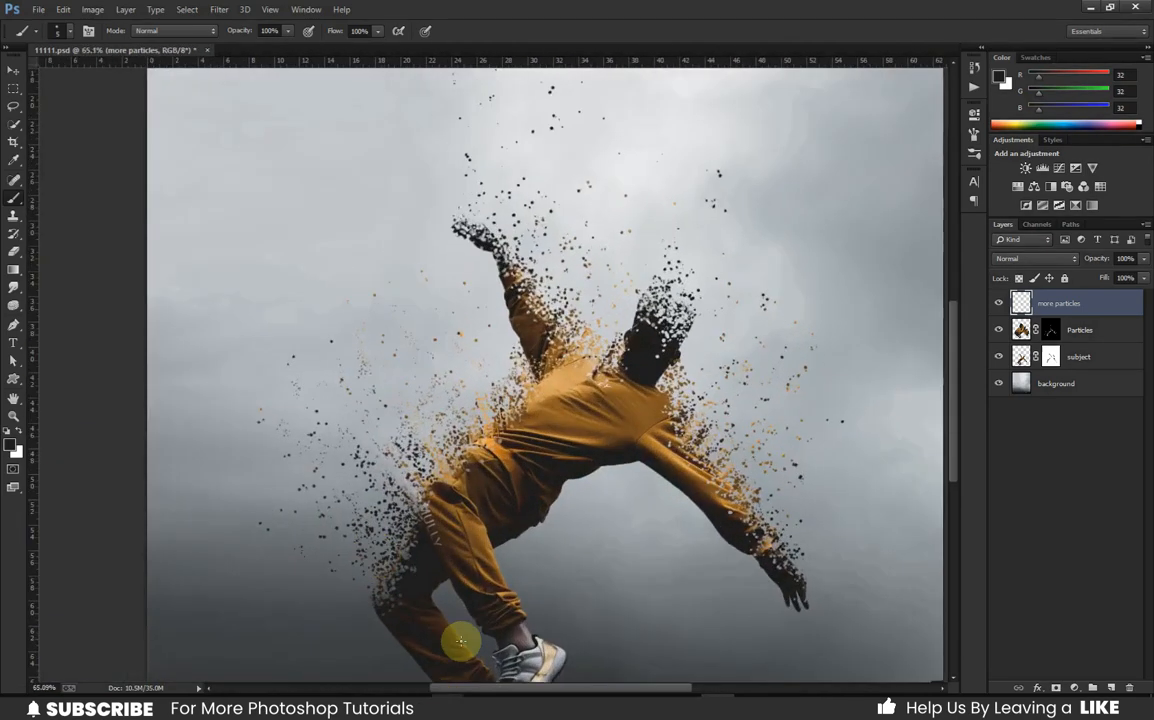
Sample tones from the trousers and paint small particles along the upper edge of the rear leg.
scroll(458, 636, "up", 4)
left_click(420, 599, "alt")
left_click(456, 636)
left_click(468, 635, "alt")
scroll(468, 626, "up", 3)
mouse_move(469, 630)
left_mouse_down()
mouse_move(448, 464)
mouse_move(433, 454)
left_mouse_up()
left_click(252, 237, "alt")
mouse_move(256, 242)
left_mouse_down()
mouse_move(267, 259)
mouse_move(256, 228)
left_mouse_up()
left_click(301, 149, "alt")
mouse_move(328, 167)
left_mouse_down()
mouse_move(321, 261)
mouse_move(393, 404)
left_mouse_up()
Resample dark and orange clothing tones and add more particles in the gap between the two legs.
left_click(540, 580, "alt")
mouse_move(539, 575)
left_mouse_down()
mouse_move(531, 511)
mouse_move(536, 559)
mouse_move(433, 445)
left_mouse_up()
left_click(470, 555, "alt")
mouse_move(468, 550)
left_mouse_down()
mouse_move(383, 450)
mouse_move(458, 495)
mouse_move(572, 654)
mouse_move(322, 354)
left_mouse_up()
left_click(300, 338, "alt")
mouse_move(304, 328)
left_mouse_down()
mouse_move(327, 299)
mouse_move(356, 374)
left_mouse_up()
left_click(278, 294, "alt")
left_click(466, 520, "alt")
Sample light and darker browns from the trousers and paint particles along the front leg's outer edge, from knee to cuff.
scroll(528, 580, "down", 7)
scroll(562, 400, "up", 4)
left_click(546, 354, "alt")
left_click_drag(556, 322, 575, 392)
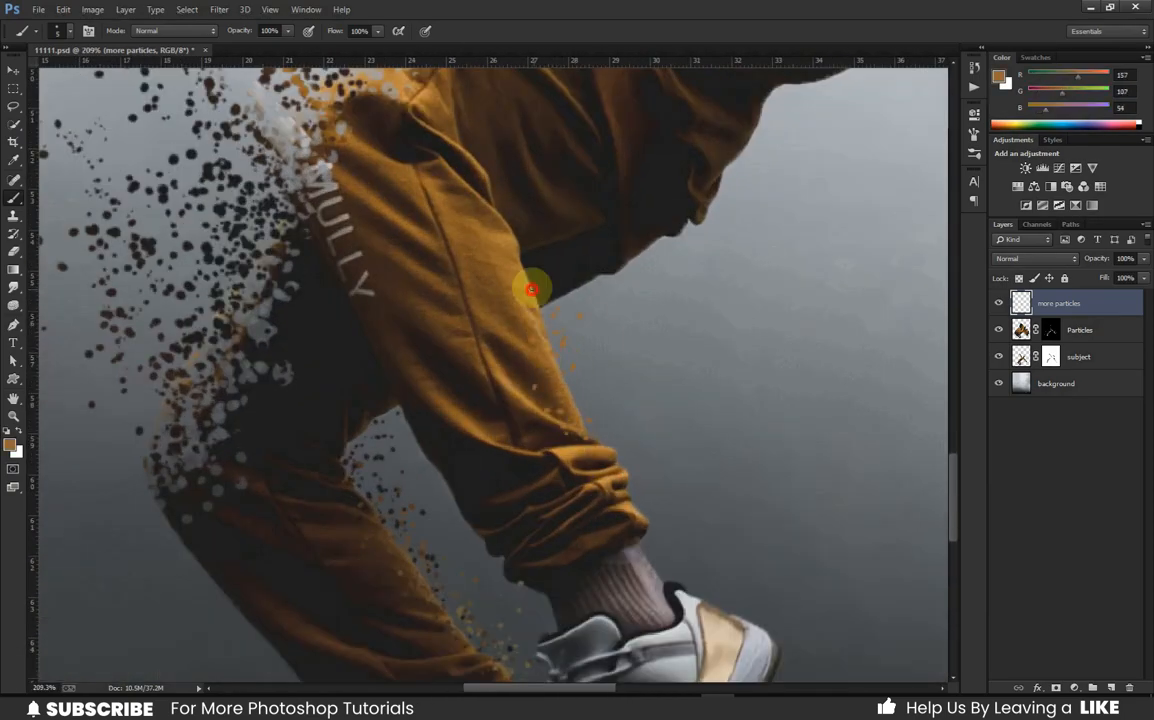
left_click(565, 373, "alt")
left_click_drag(593, 398, 626, 468)
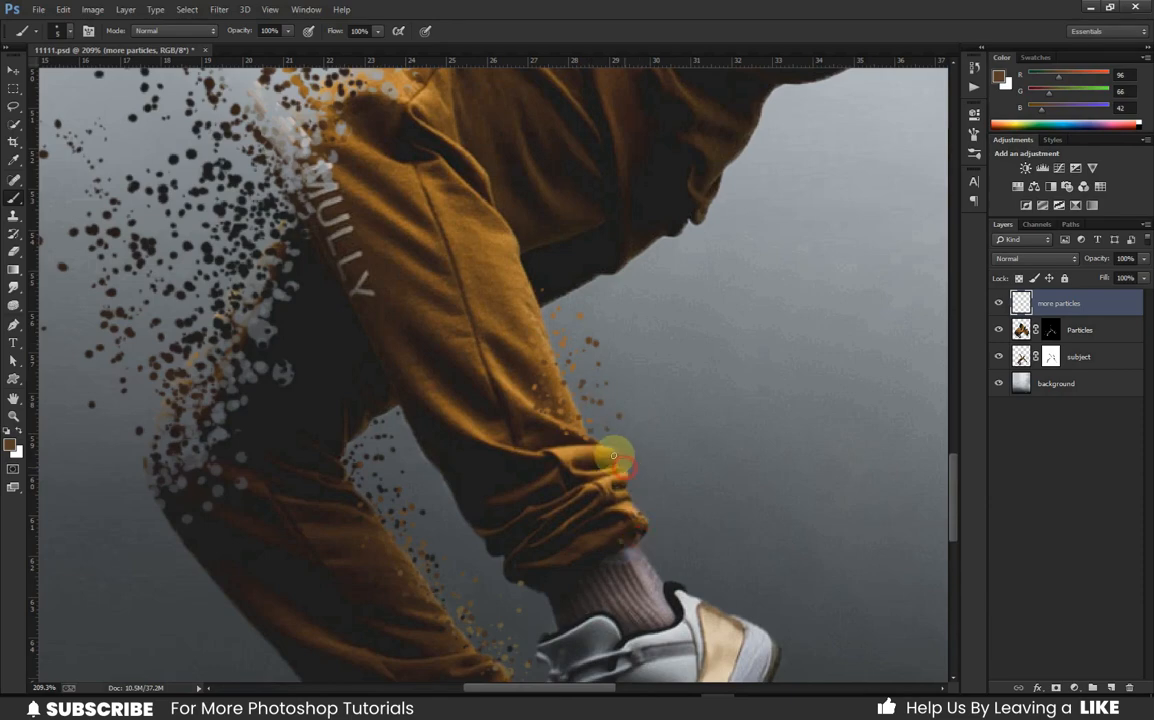
scroll(572, 352, "down", 7)
Sample a dark tone from the rear thigh and add particles in the open area behind the man's back.
left_click_drag(518, 254, 420, 470)
scroll(540, 362, "up", 3)
left_click_drag(513, 358, 735, 200)
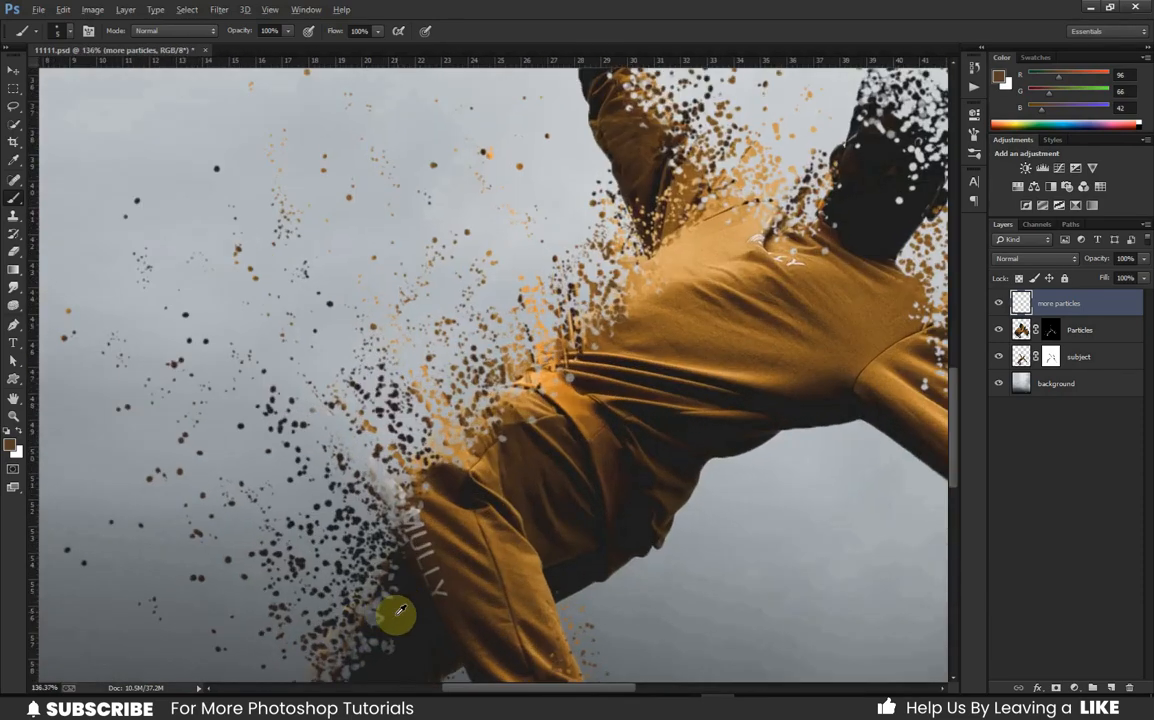
left_click(402, 605, "alt")
scroll(268, 480, "down", 6)
left_click(186, 498)
left_click(221, 446)
Scatter near-black particles beyond the head, and paint orange ones sampled from the clothing (RGB 179, 125, 51) higher in the sky.
scroll(590, 312, "up", 4)
left_click(560, 365, "alt")
left_click(670, 232)
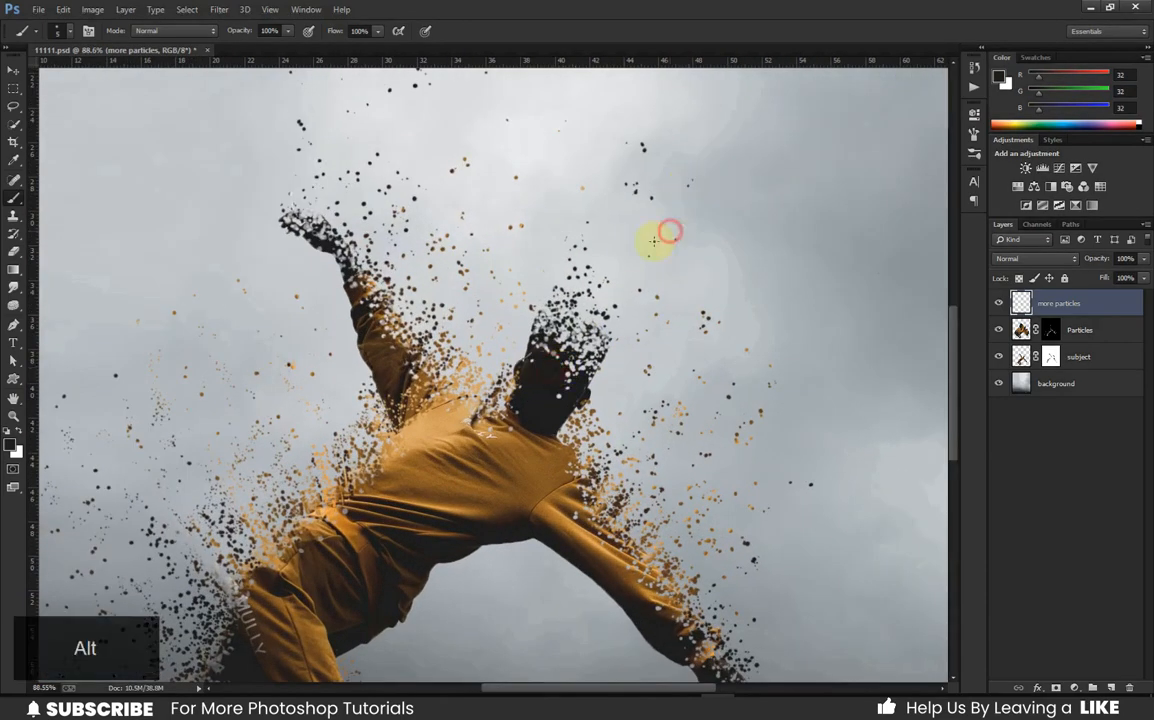
scroll(670, 232, "down", 3)
left_click(454, 322, "alt")
left_click(555, 201)
left_click(568, 124)
Sample the near-black of the raised hand and scatter more particles in the column of sky above it.
scroll(556, 150, "down", 4)
scroll(456, 343, "up", 4)
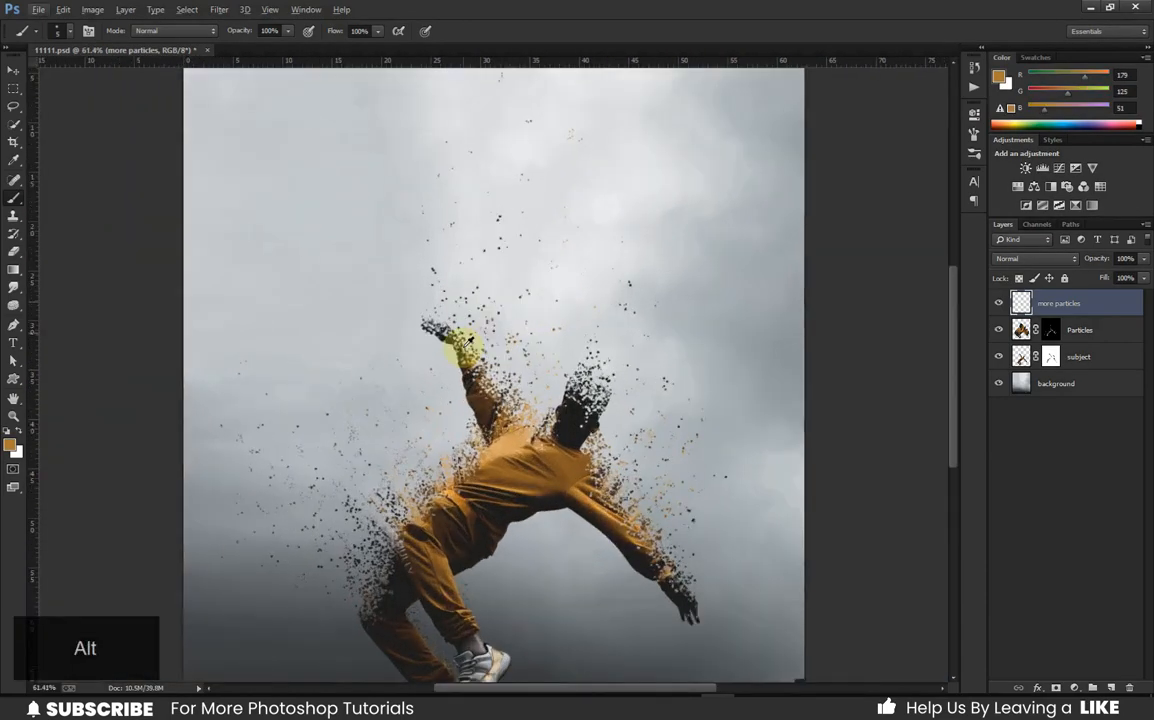
left_click(437, 341, "alt")
left_click(448, 213)
scroll(464, 168, "down", 3)
scroll(446, 81, "down", 3)
left_click(460, 197)
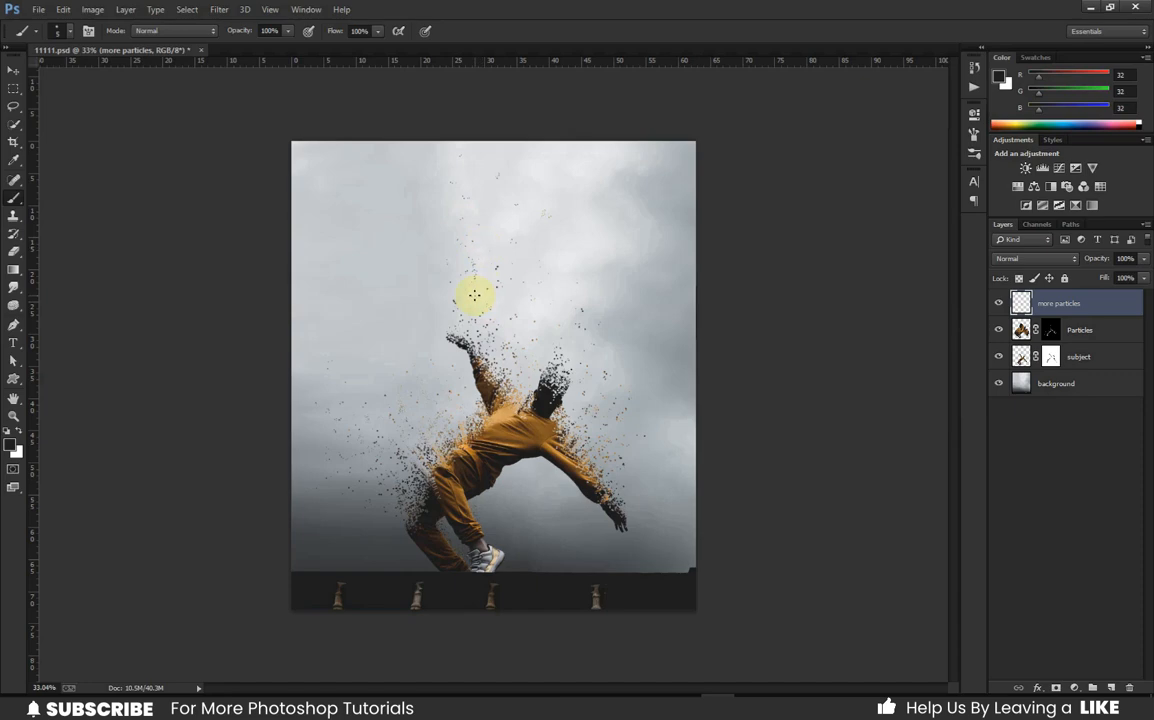
scroll(466, 316, "up", 3)
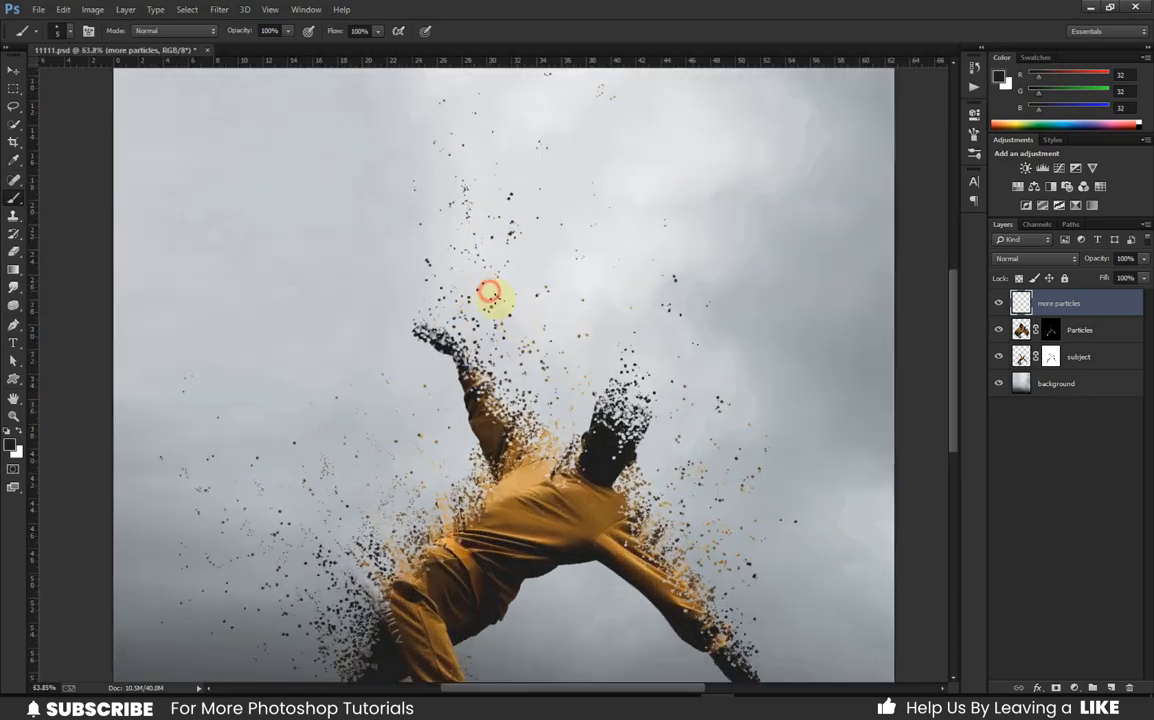
left_click(509, 187)
scroll(530, 290, "down", 2)
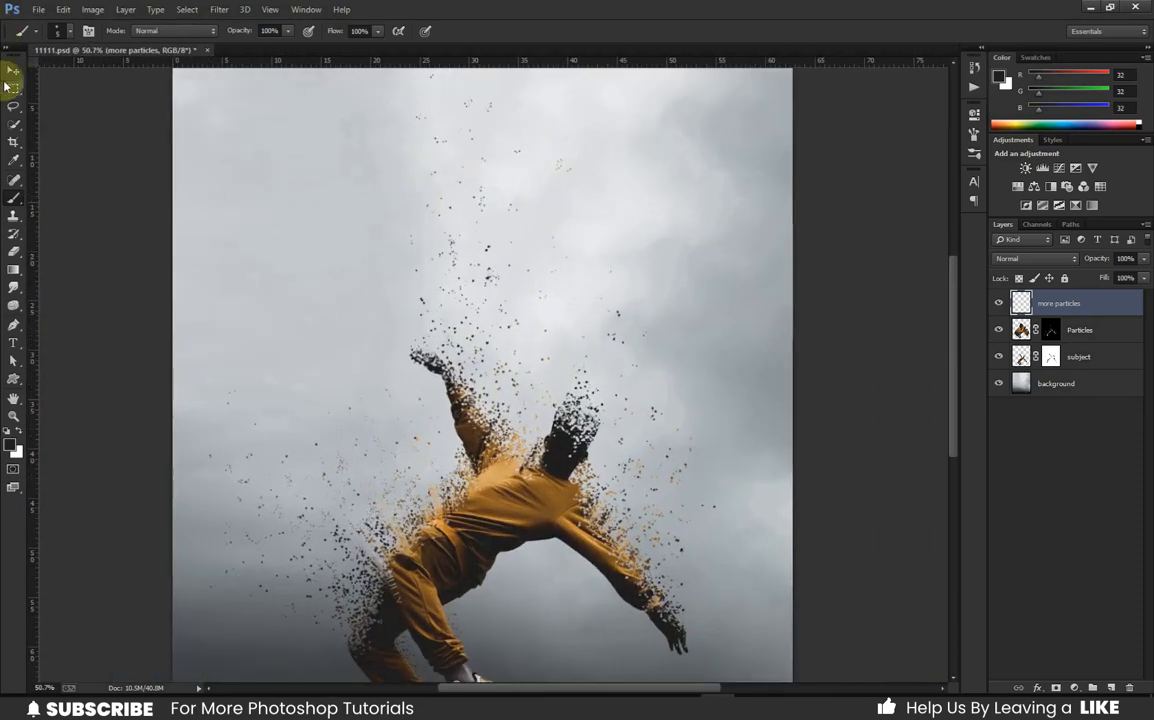
Create a new layer above "more particles" and reduce the Brush tool's flow to 1%.
left_click(13, 70)
left_click(1109, 688)
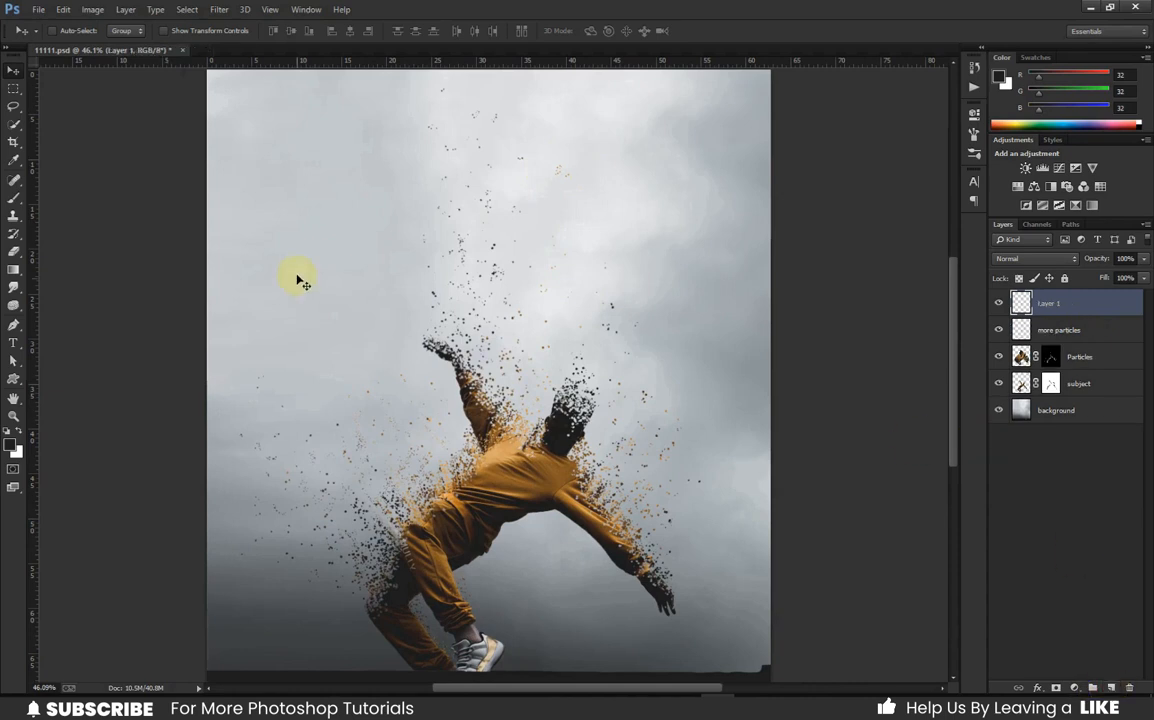
right_click(13, 198)
left_click(70, 197)
scroll(533, 283, "up", 1)
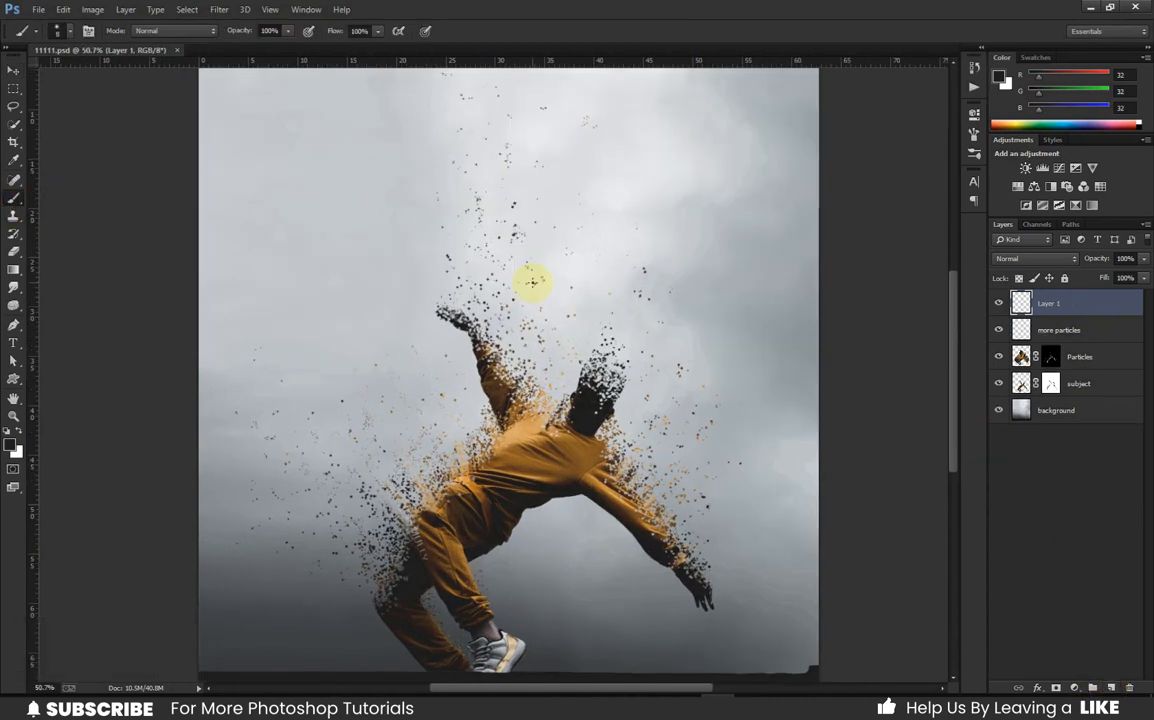
right_click(531, 280)
left_click_drag(336, 31, 304, 23)
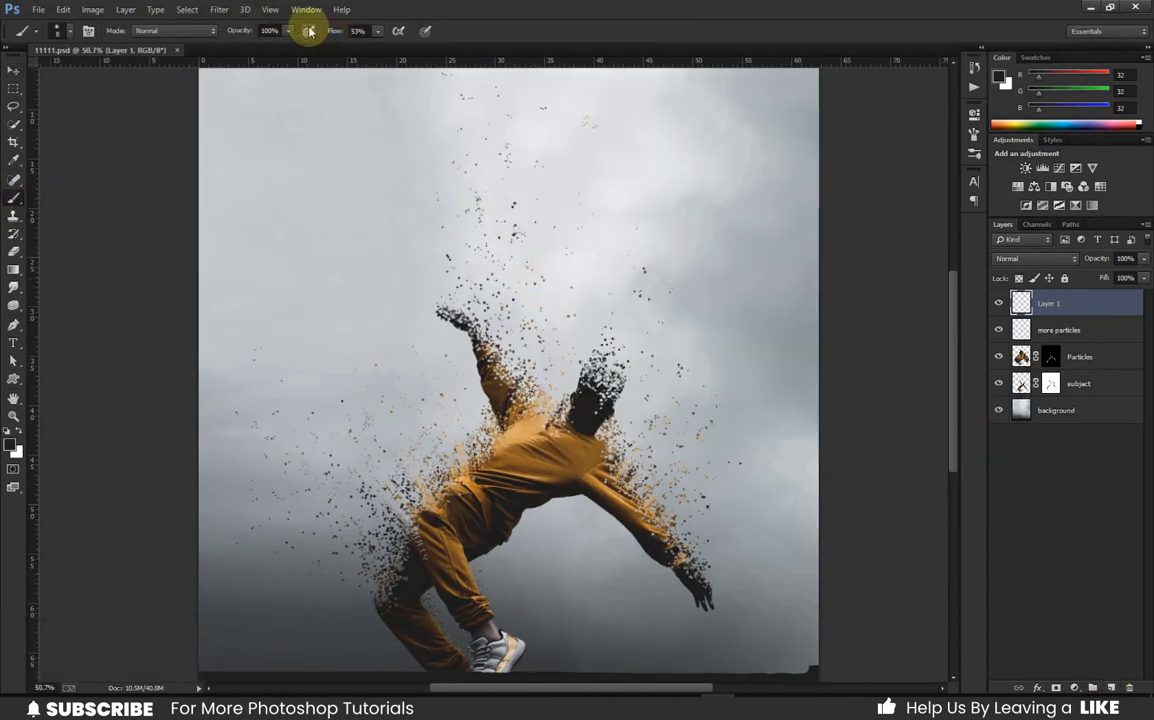
Sample a light grey from the sky and paint a faint haze over the upper particles with a soft 107 px tip.
scroll(545, 127, "up", 6)
left_click(603, 181, "alt")
right_click(519, 232)
left_click(631, 262)
left_click(303, 218)
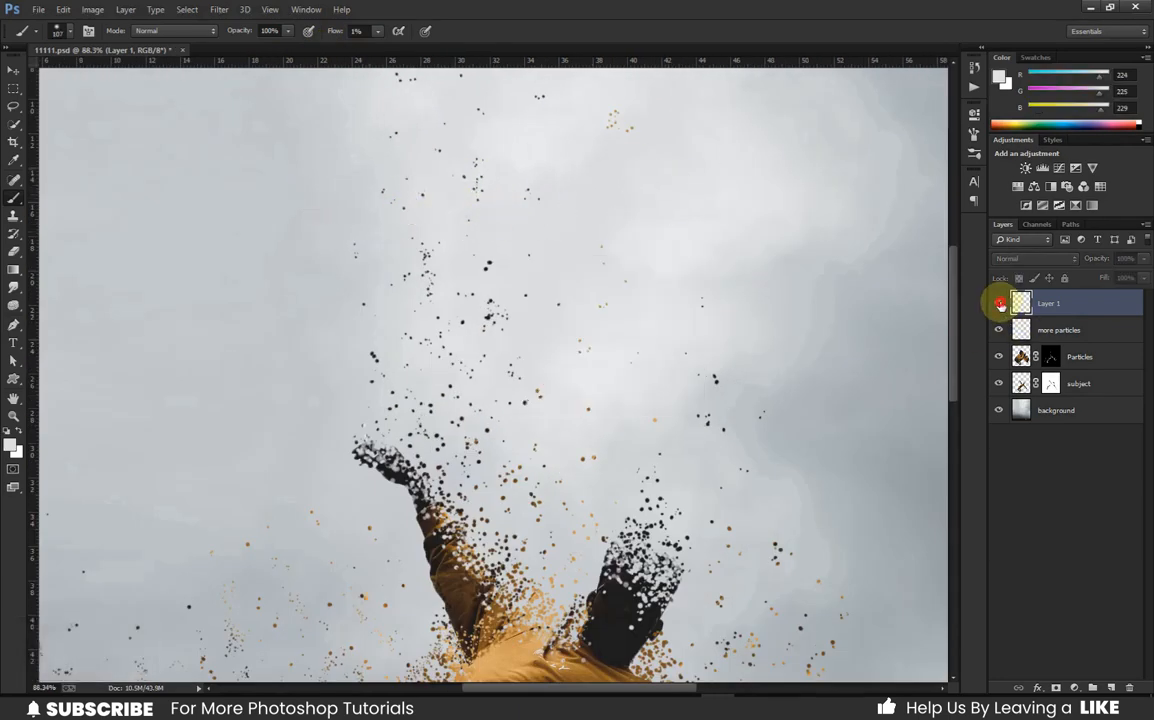
Continue the haze over the upper particles with a sampled lighter grey (RGB 234, 235, 237), enlarging the tip to 200 px.
scroll(507, 162, "down", 3)
scroll(721, 155, "up", 1)
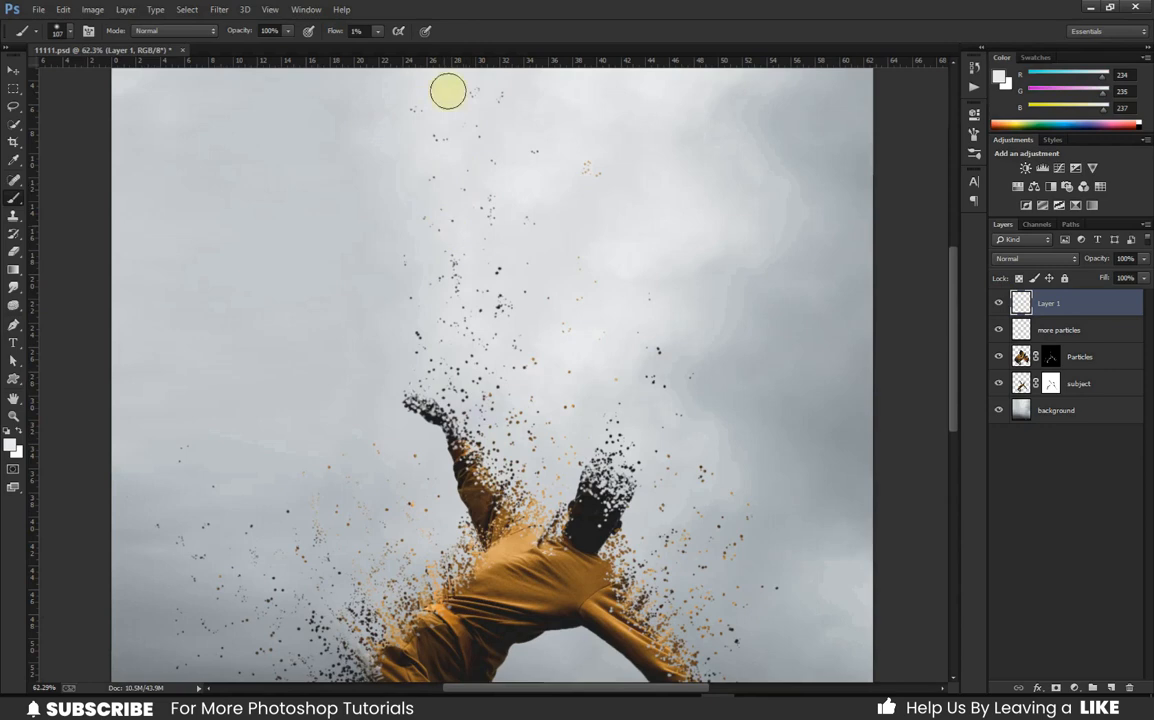
scroll(507, 206, "down", 2)
key("bracketright")
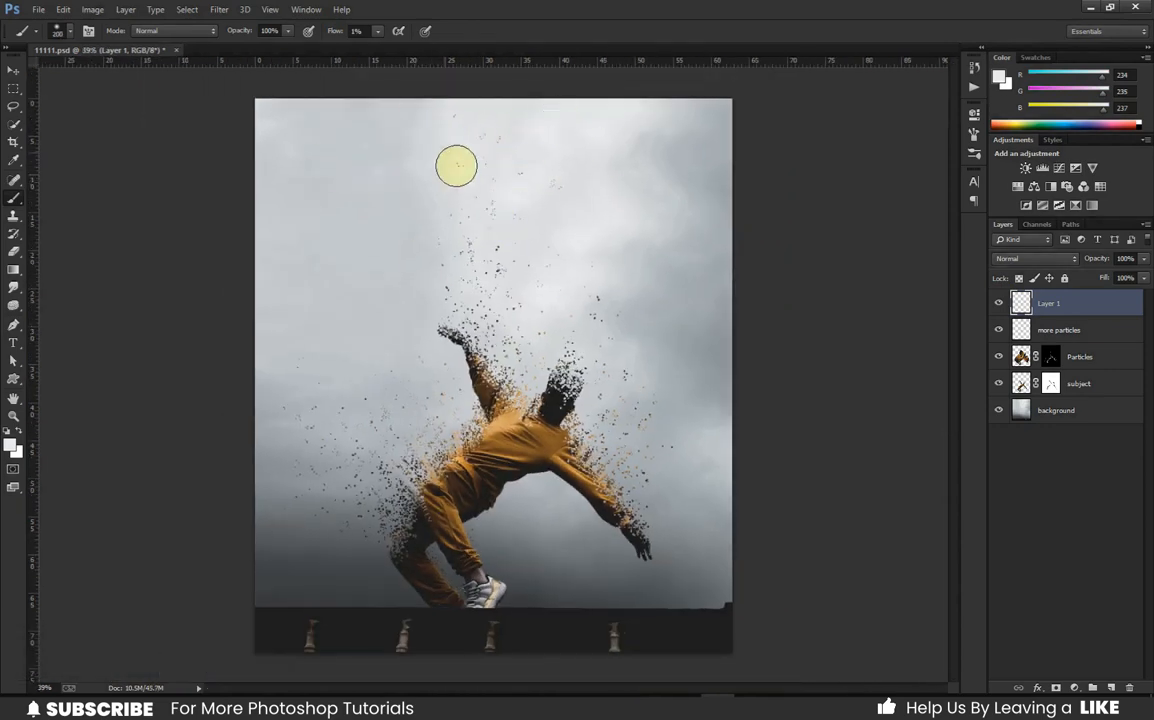
Set Layer 1 to Overlay with 86% fill and compare the haze with the layer hidden and shown.
left_click(1040, 258)
left_click(1022, 445)
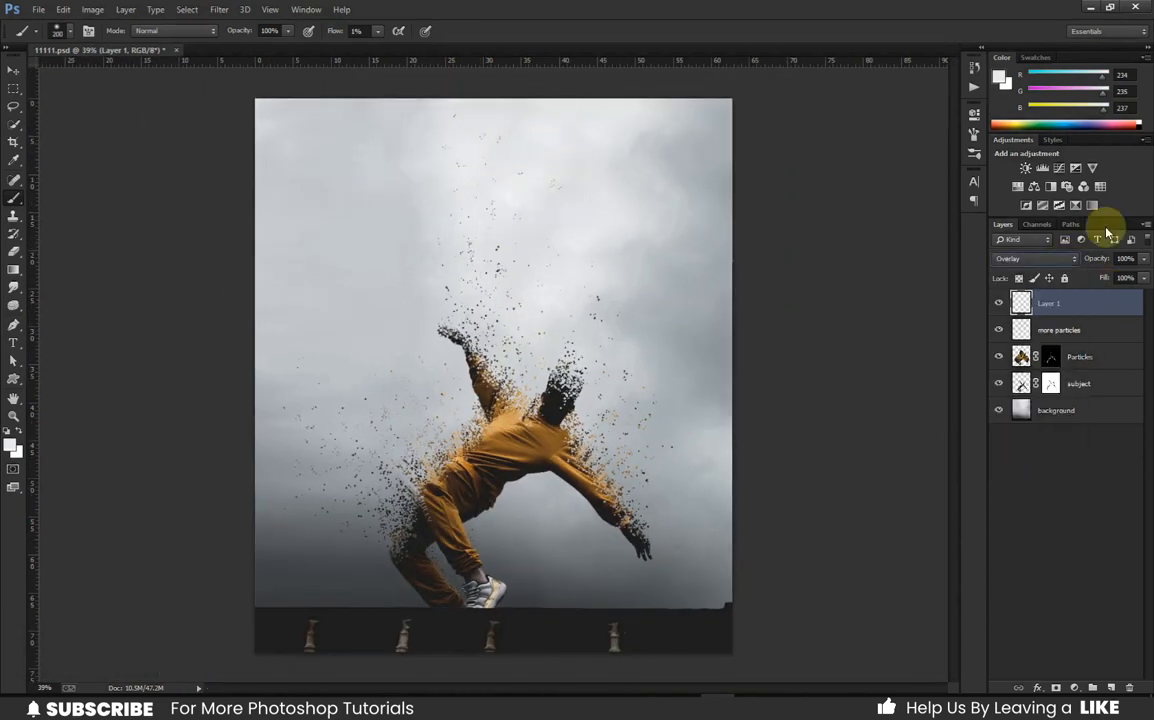
scroll(476, 163, "up", 4)
left_click(998, 303)
left_click(998, 303)
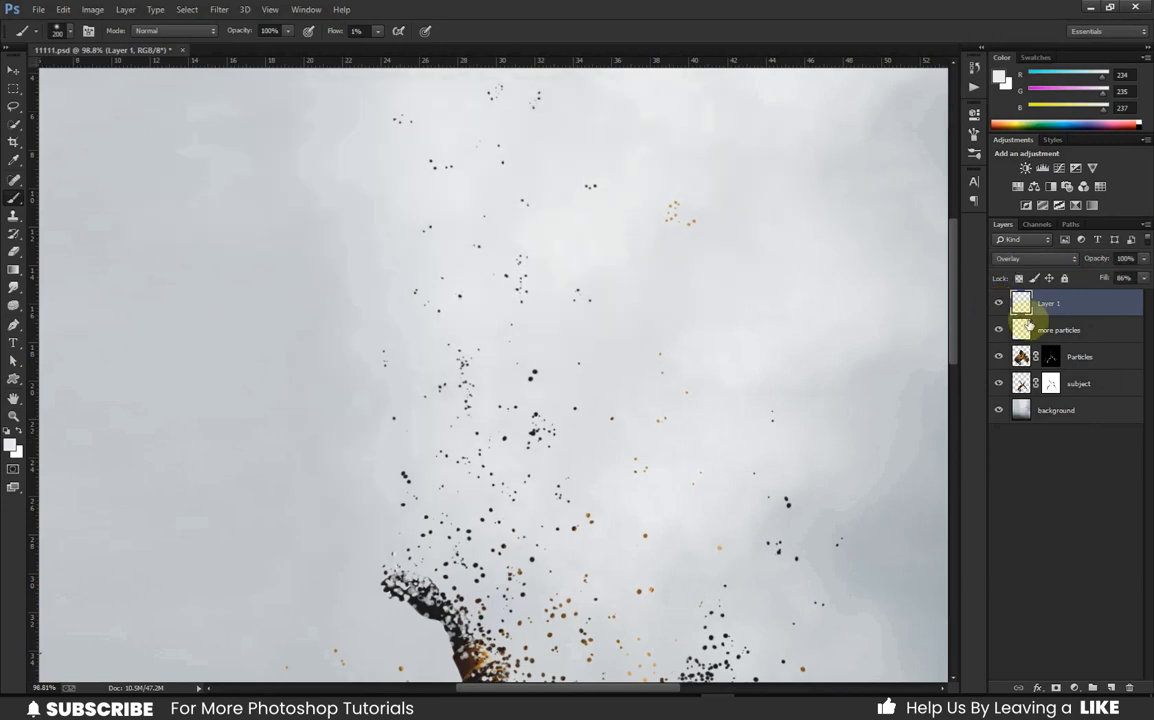
Clip Layer 1 to the "more particles" layer, set its blend mode to Normal and compare it hidden and shown.
left_click(1057, 316, "alt")
left_click(1030, 259)
left_click(1026, 273)
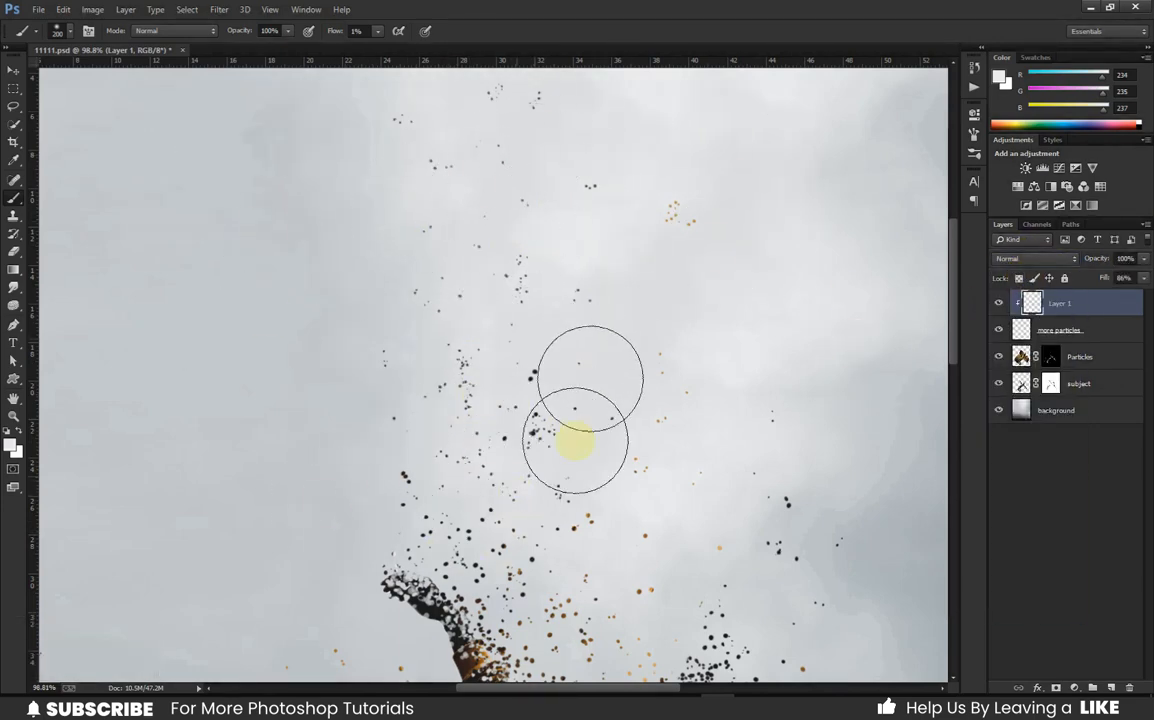
left_click(998, 303)
left_click(998, 303)
scroll(636, 340, "down", 6)
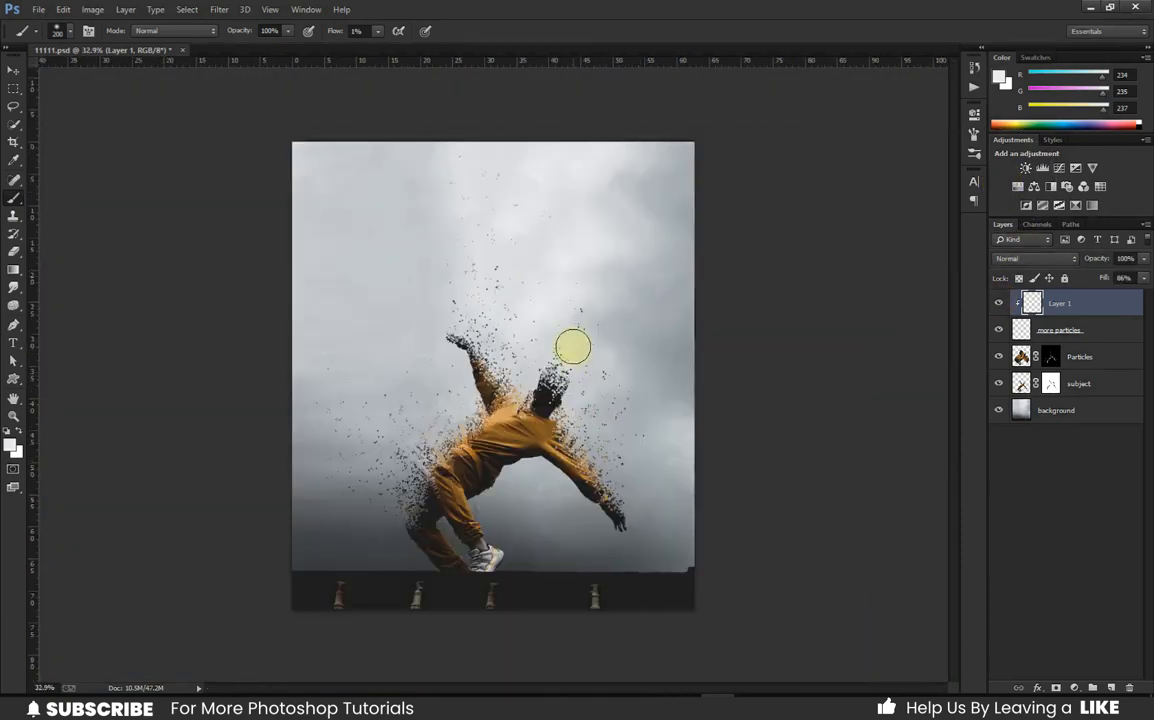
Group the "more particles" and Particles layers and clip Layer 1 to that group.
scroll(572, 350, "up", 3)
left_click(1109, 361)
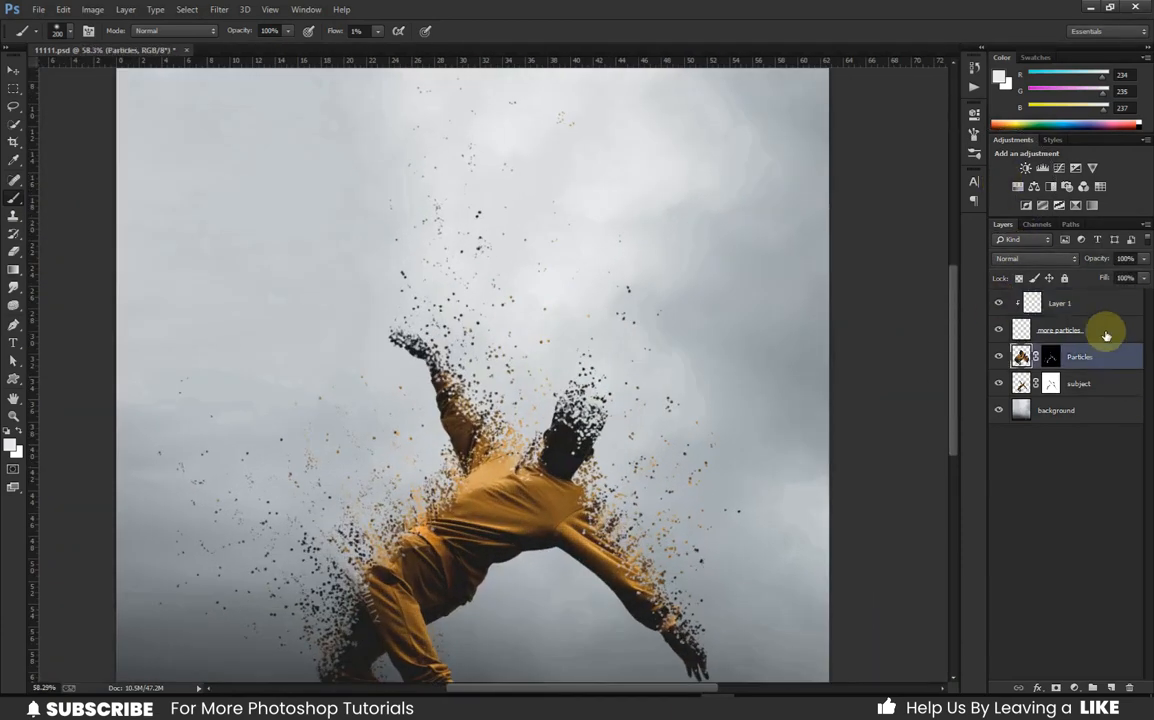
left_click(1088, 325)
left_click(1100, 358, "ctrl")
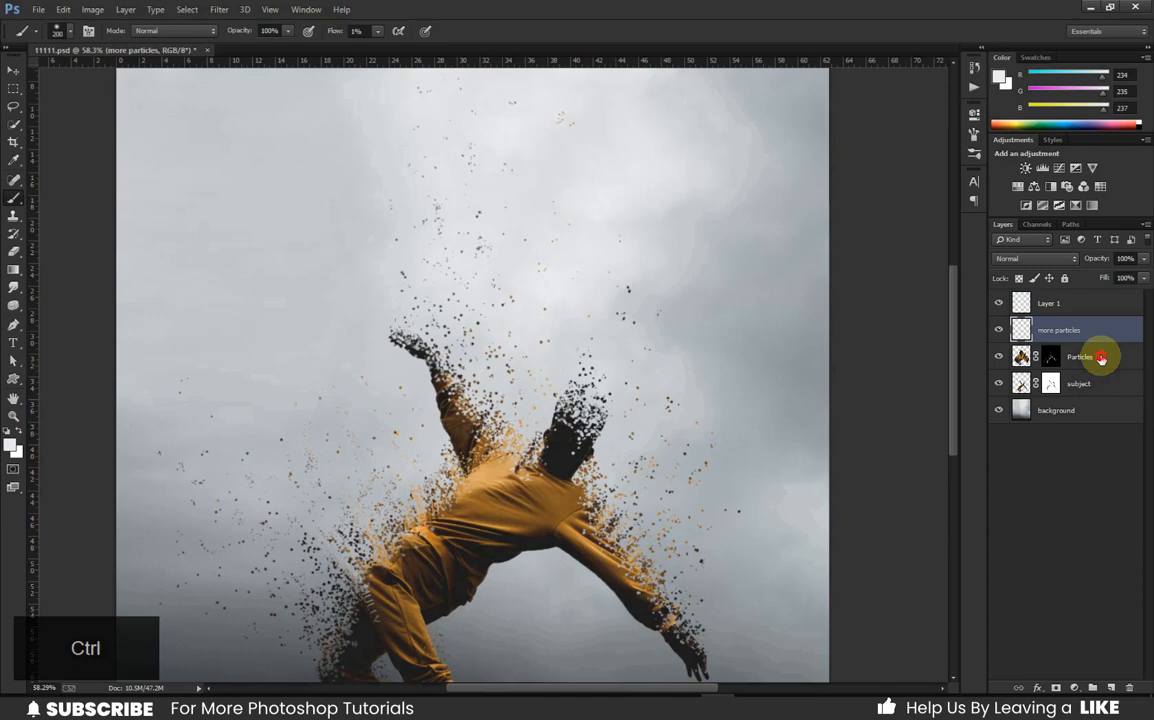
key("ctrl+g")
key("b")
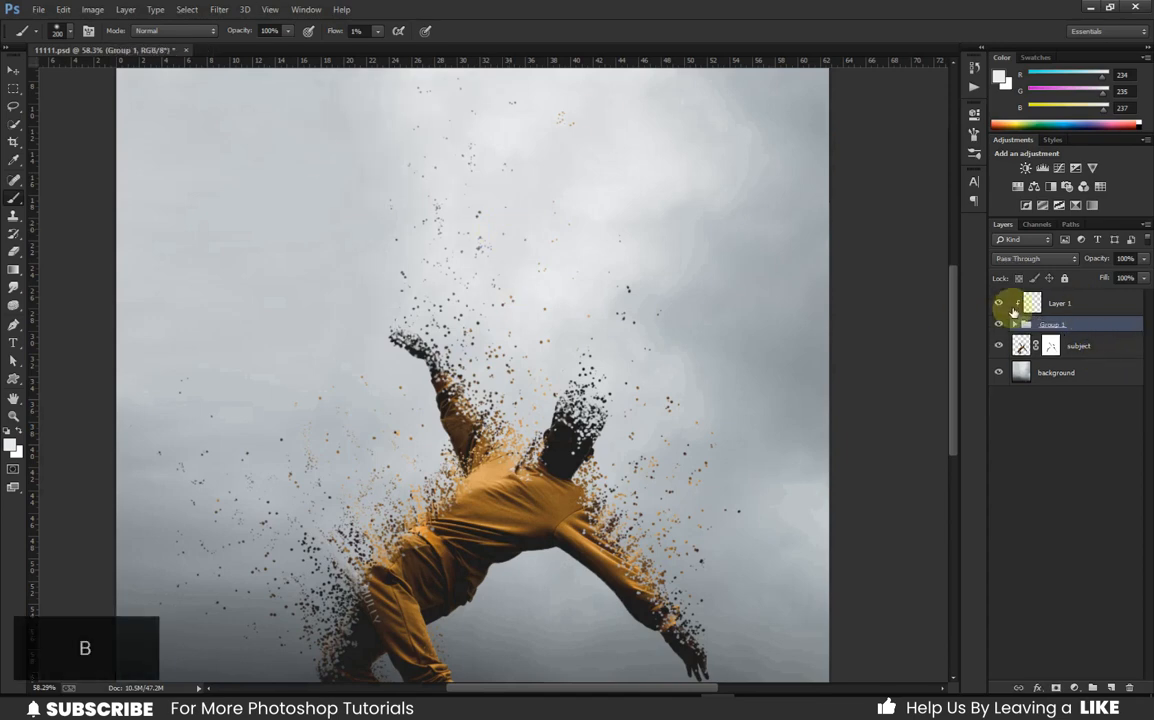
Paint more light grey haze on Layer 1 over the particles above the raised arm, using 15% flow.
left_click(1003, 303)
scroll(528, 230, "down", 3)
scroll(495, 125, "up", 5)
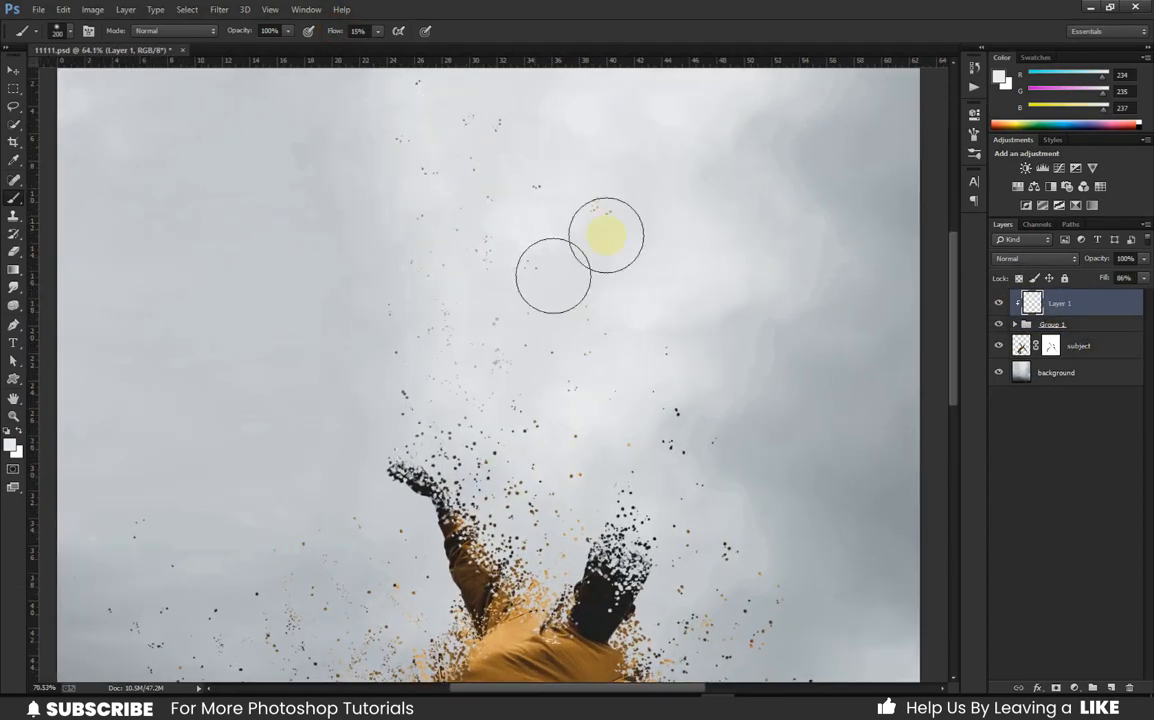
scroll(527, 410, "down", 3)
scroll(543, 503, "up", 2)
left_click_drag(494, 454, 418, 384)
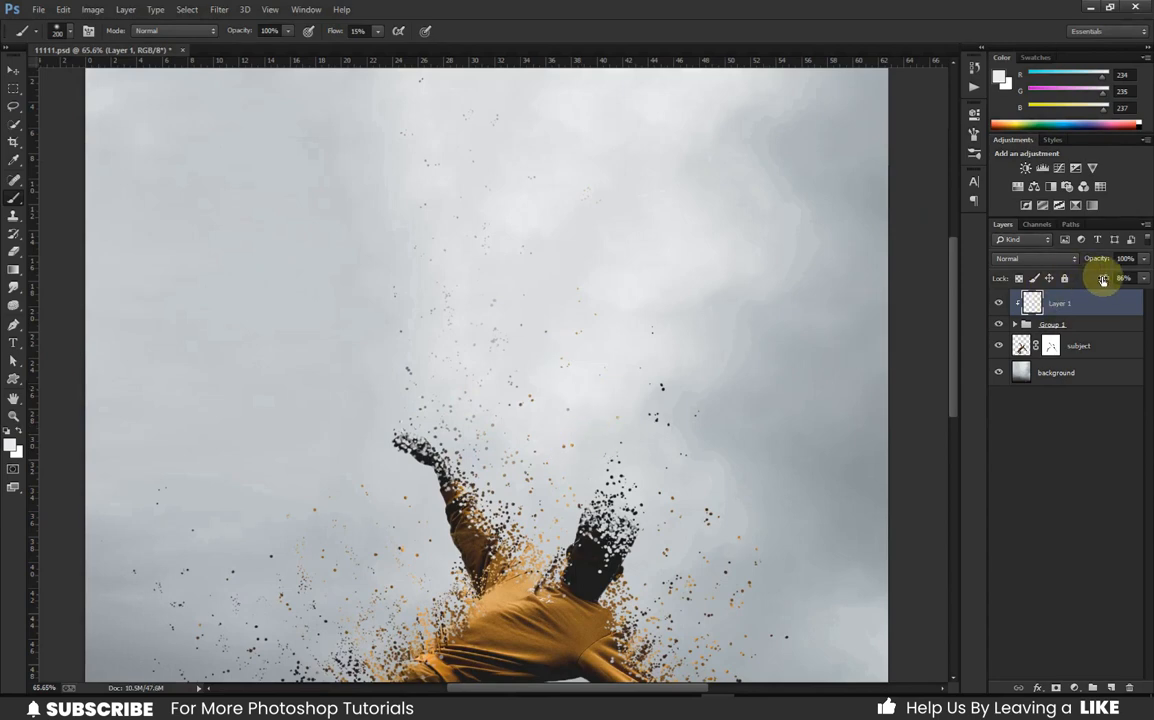
Reduce Layer 1's fill to 75% and rename the layer "fog".
scroll(600, 438, "down", 2)
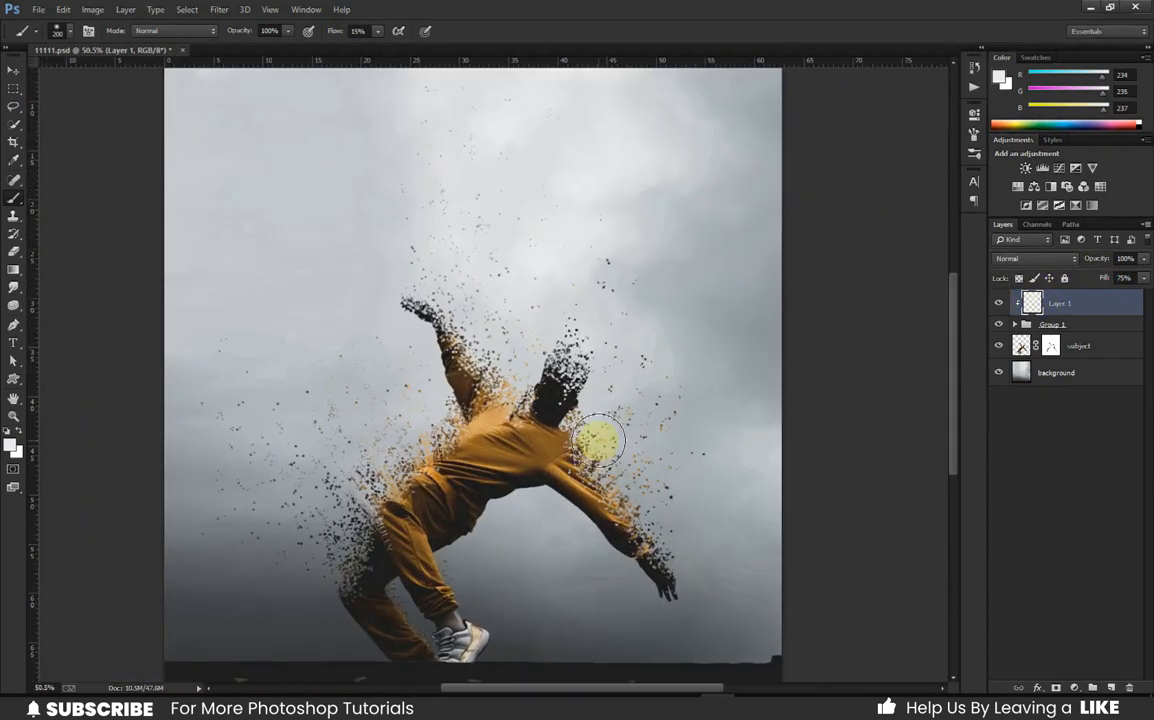
scroll(700, 420, "up", 2)
scroll(135, 440, "down", 1)
left_click(13, 71)
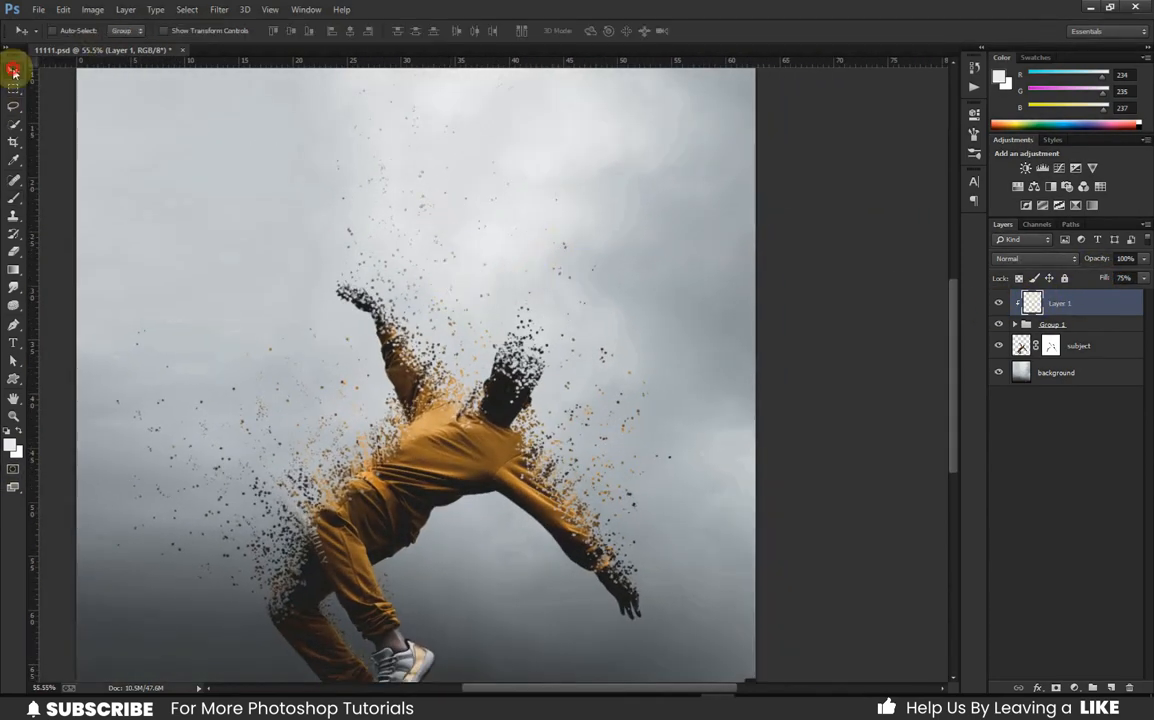
type("F")
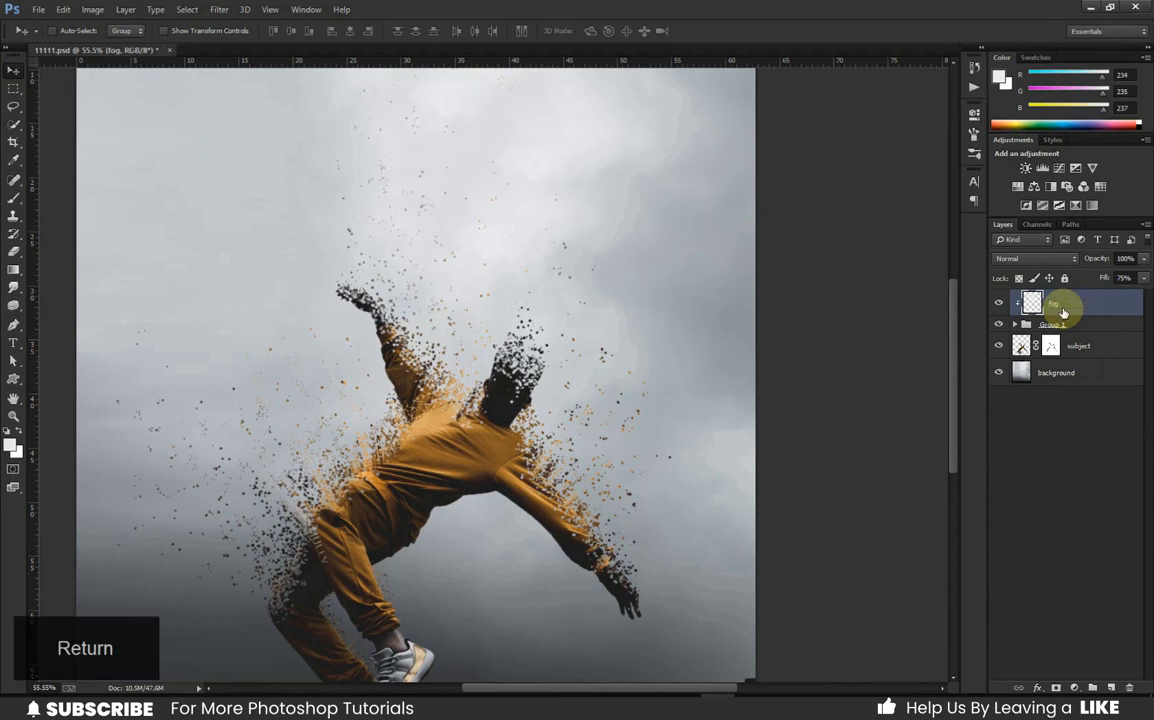
Expand Group 1, target the Particles layer mask and choose the hard round 30 px brush tip.
left_click(1016, 325)
left_click(1061, 371)
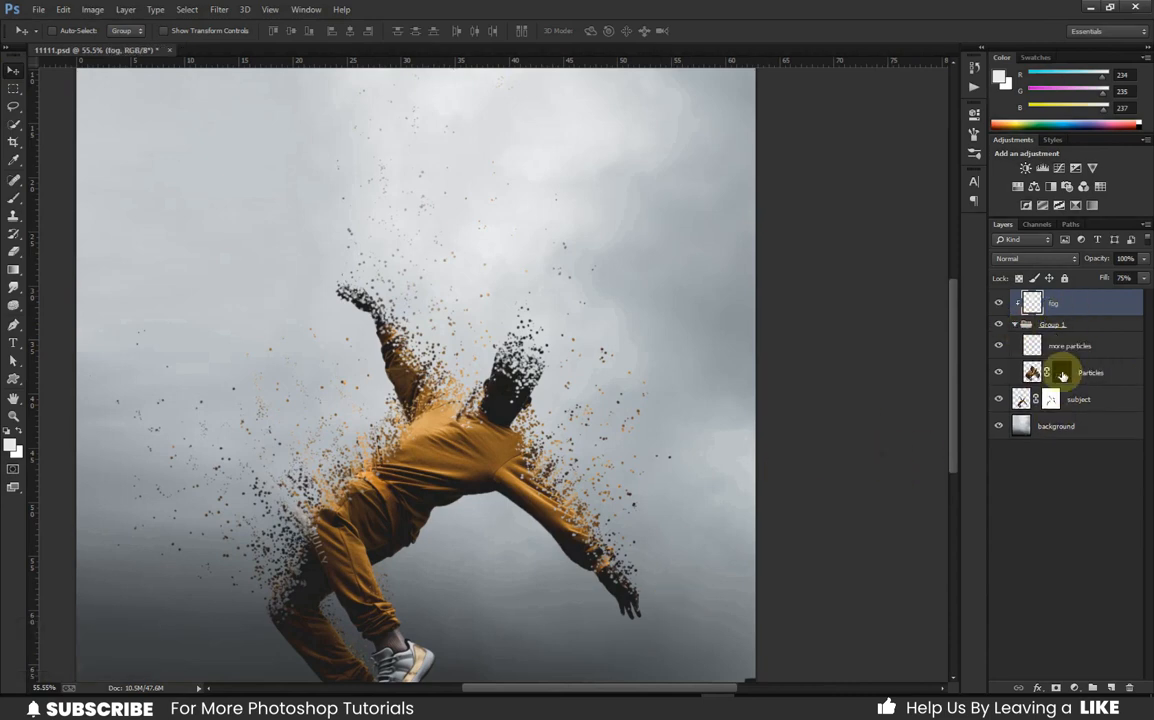
left_click(12, 205)
left_click(88, 30)
left_click(843, 123)
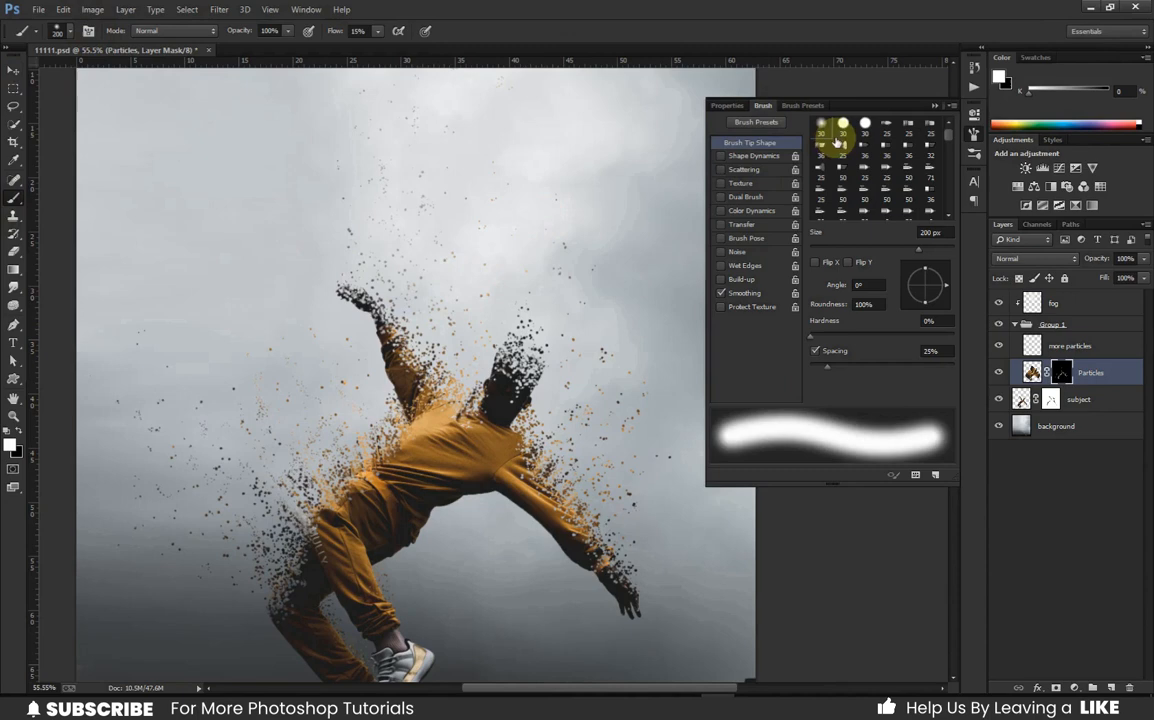
Enable Shape Dynamics and Scattering for the brush, and set its size to 11 px and spacing to 376%.
left_click(727, 152)
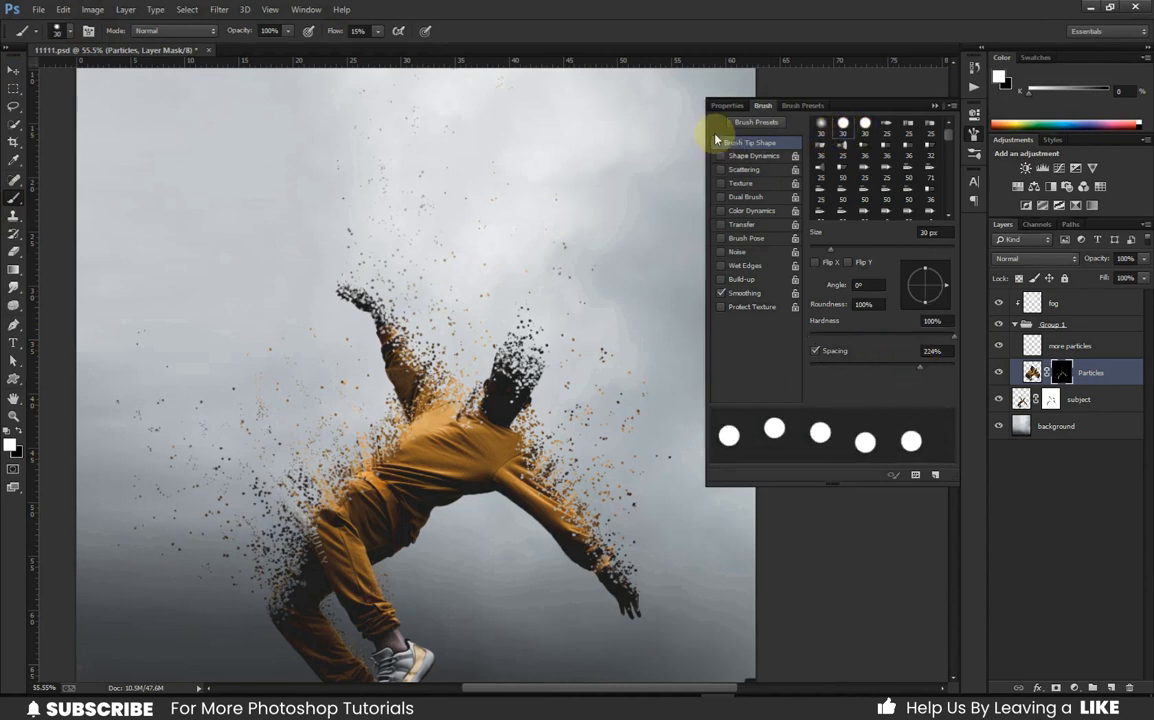
left_click(745, 156)
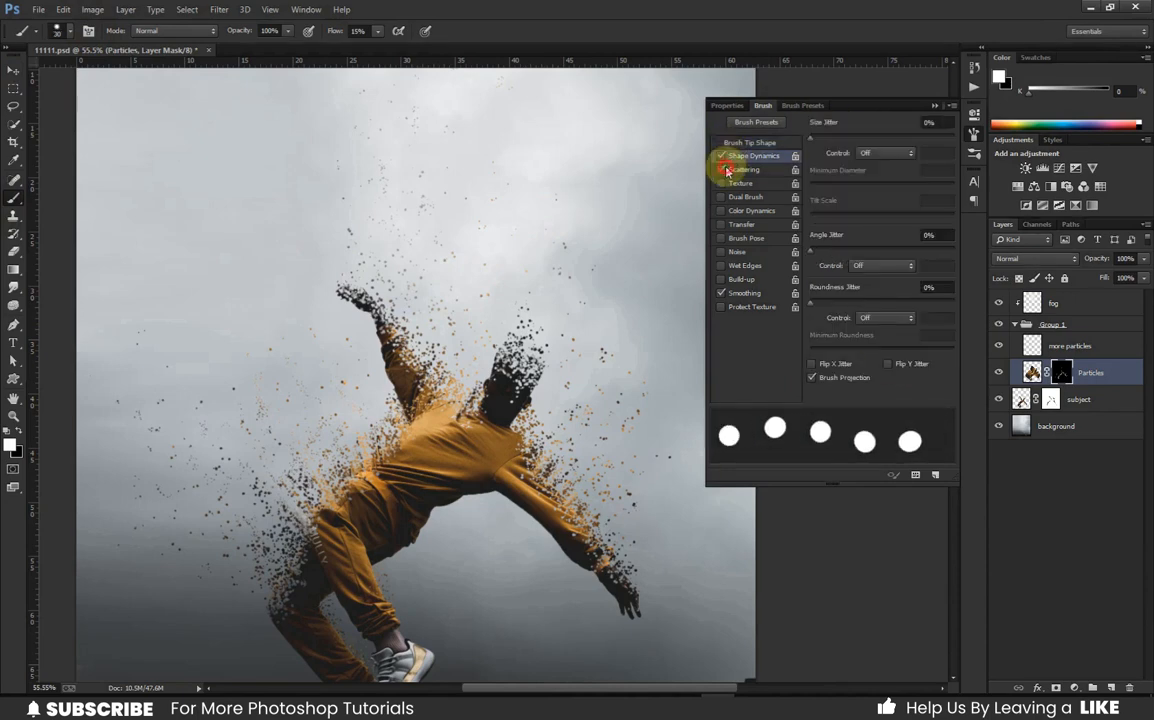
left_click(743, 169)
left_click(750, 142)
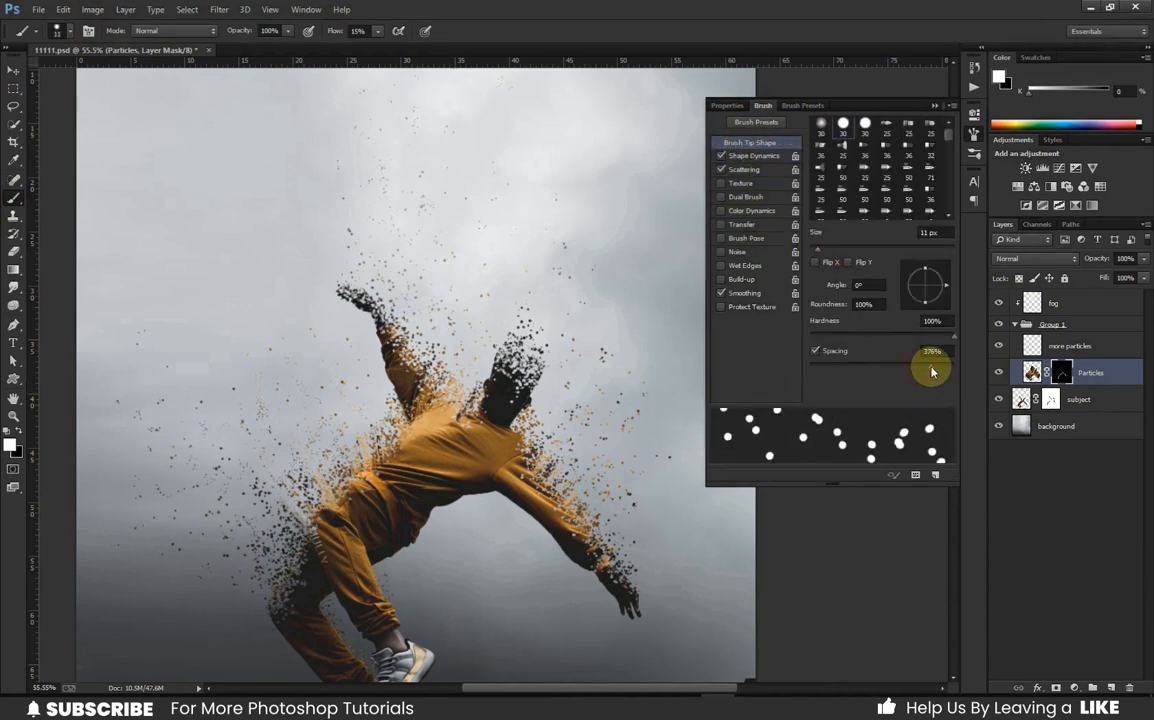
Set the brush's angle jitter to 71%, open the Scattering options and close the brush settings.
left_click(753, 157)
left_click_drag(813, 251, 914, 251)
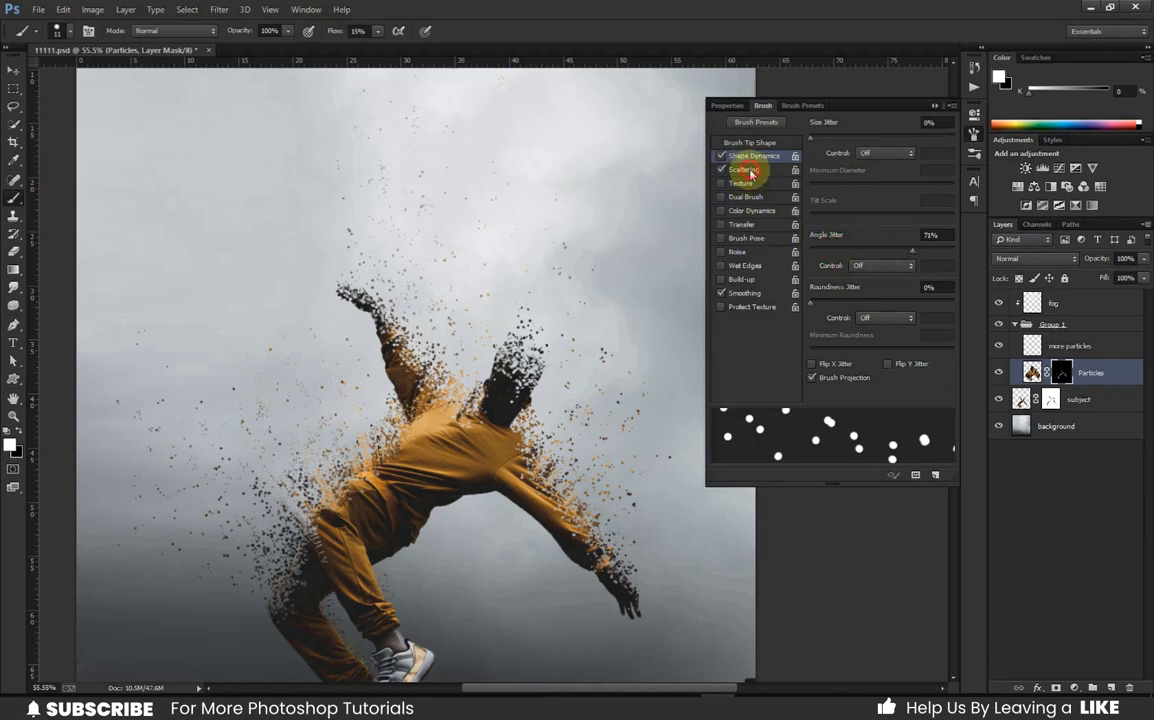
left_click(747, 170)
scroll(385, 331, "up", 5)
left_click(935, 106)
scroll(530, 365, "up", 3)
scroll(566, 493, "up", 2)
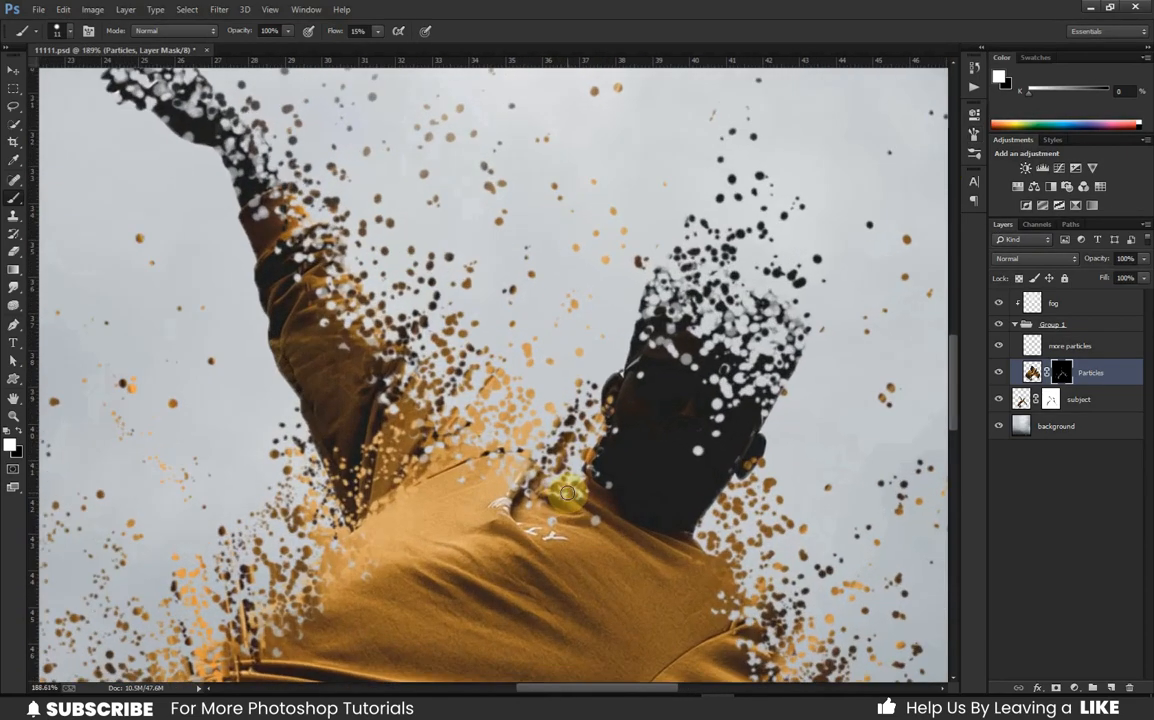
Raise the brush flow to 100% and touch up the Particles mask with scattered dots around the man's head and neck.
key("x")
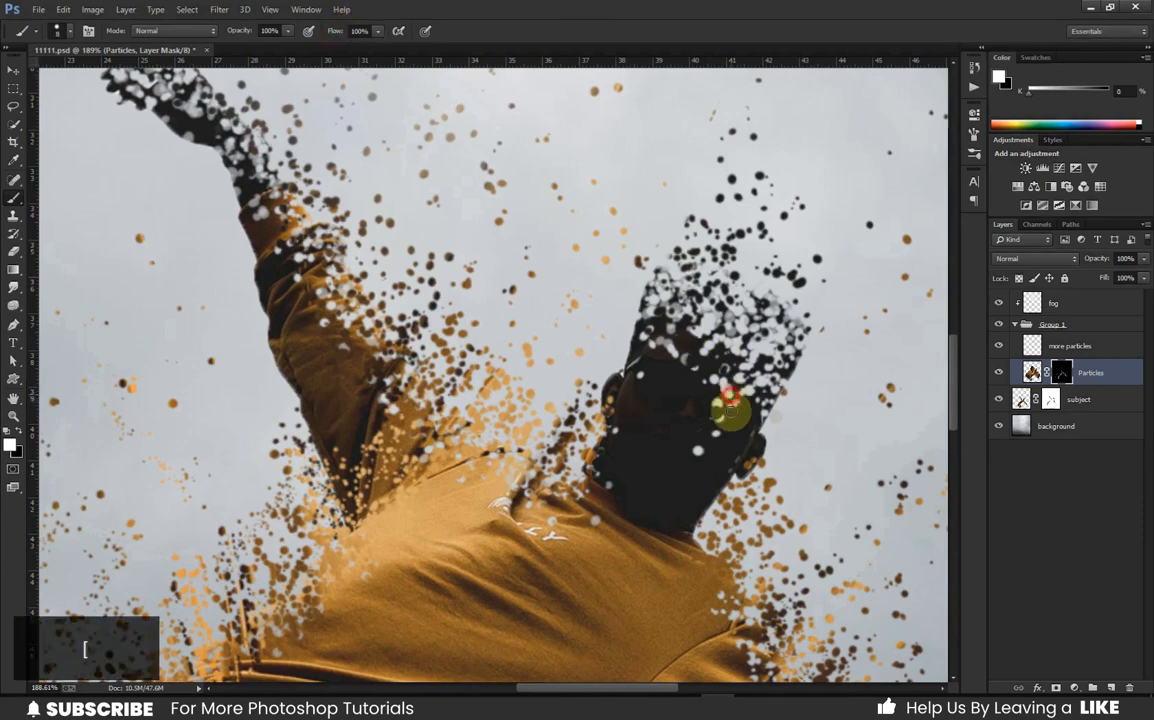
scroll(719, 412, "down", 6)
scroll(484, 499, "up", 4)
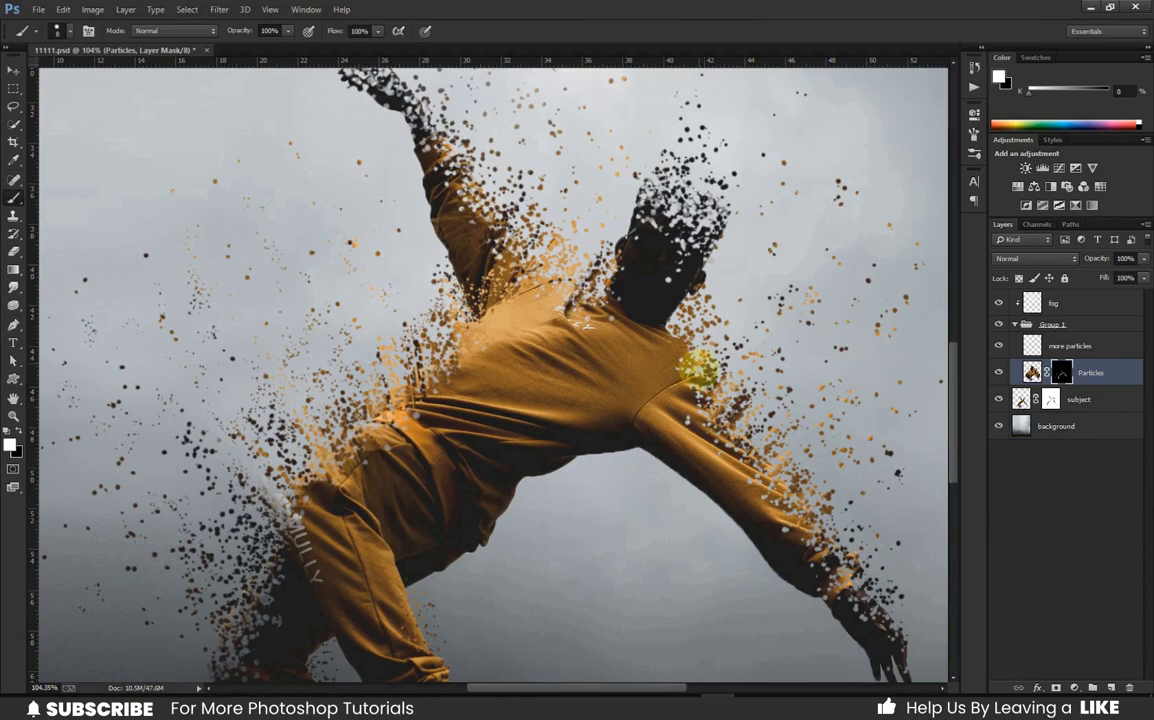
scroll(565, 468, "down", 3)
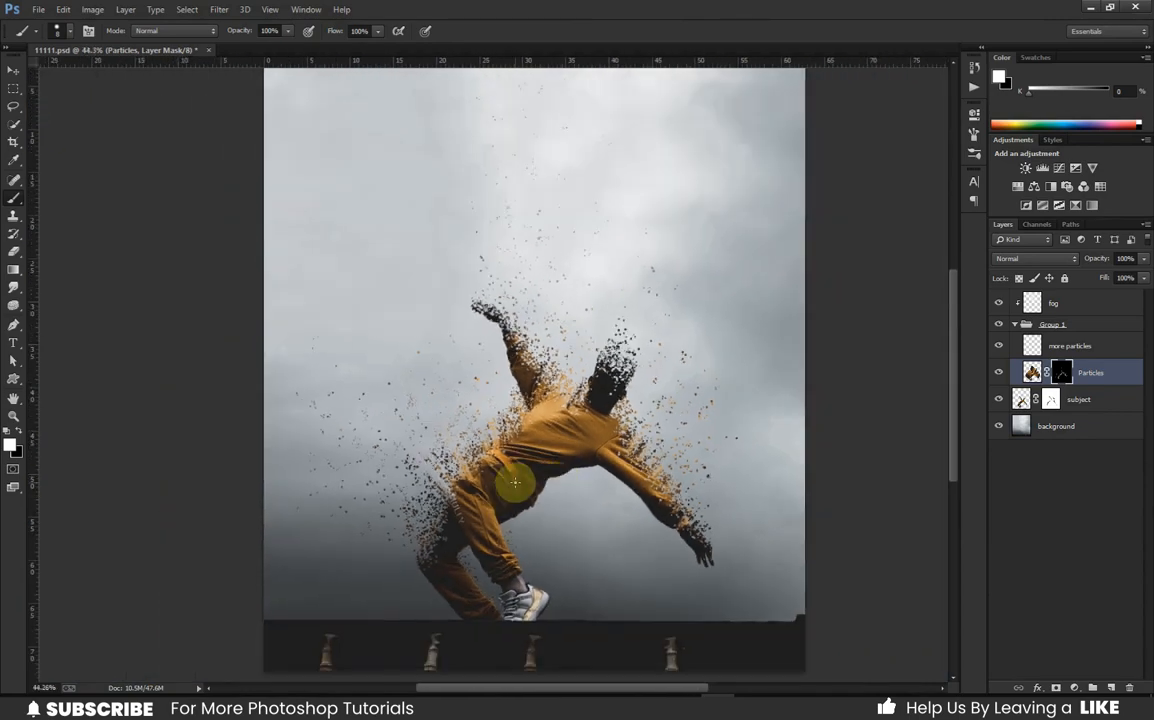
Switch to the Move tool, select the fog layer, collapse Group 1 and save the document.
left_click(15, 75)
left_click(1090, 304)
left_click(1015, 324)
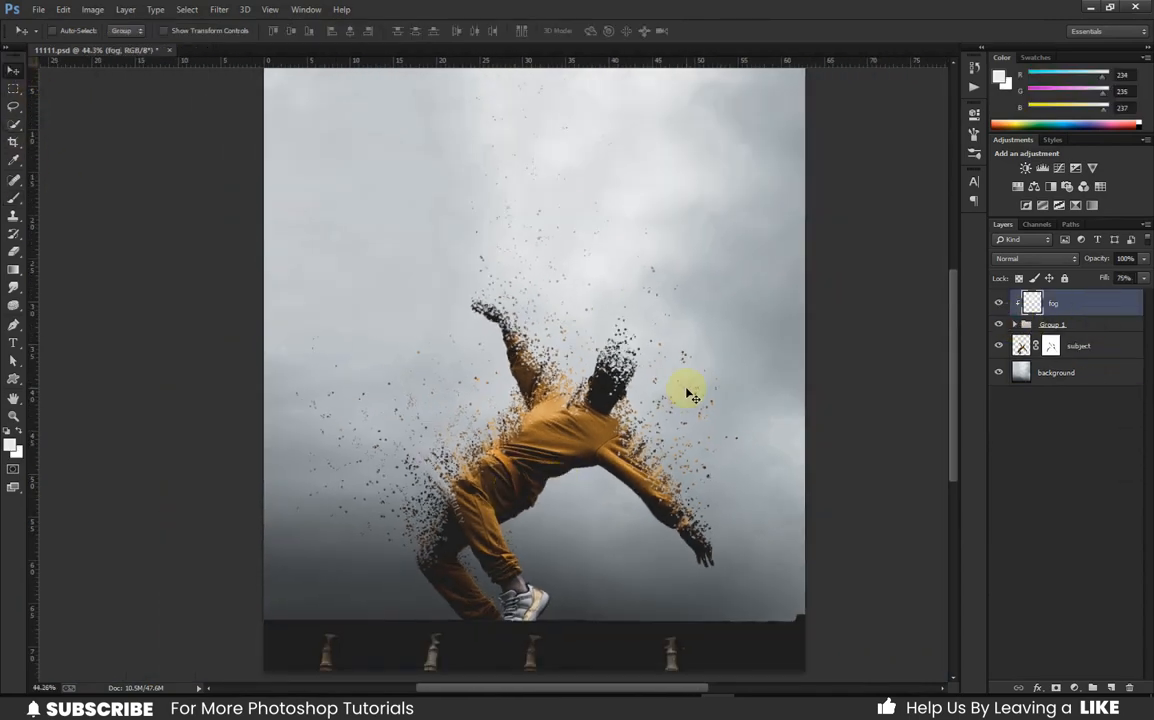
key("ctrl+0")
key("ctrl+s")
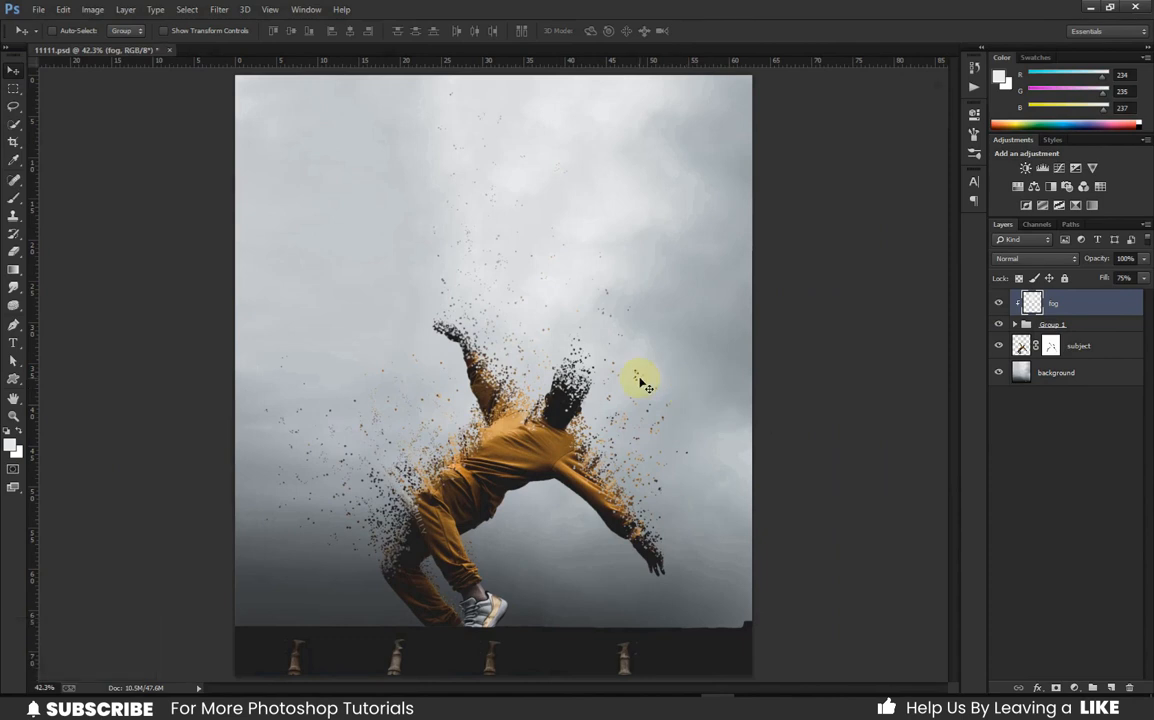
Select the subject layer together with Group 1, then enlarge them slightly and reposition the man with Free Transform.
left_click(1078, 345)
left_click(1052, 324, "ctrl")
key("ctrl+t")
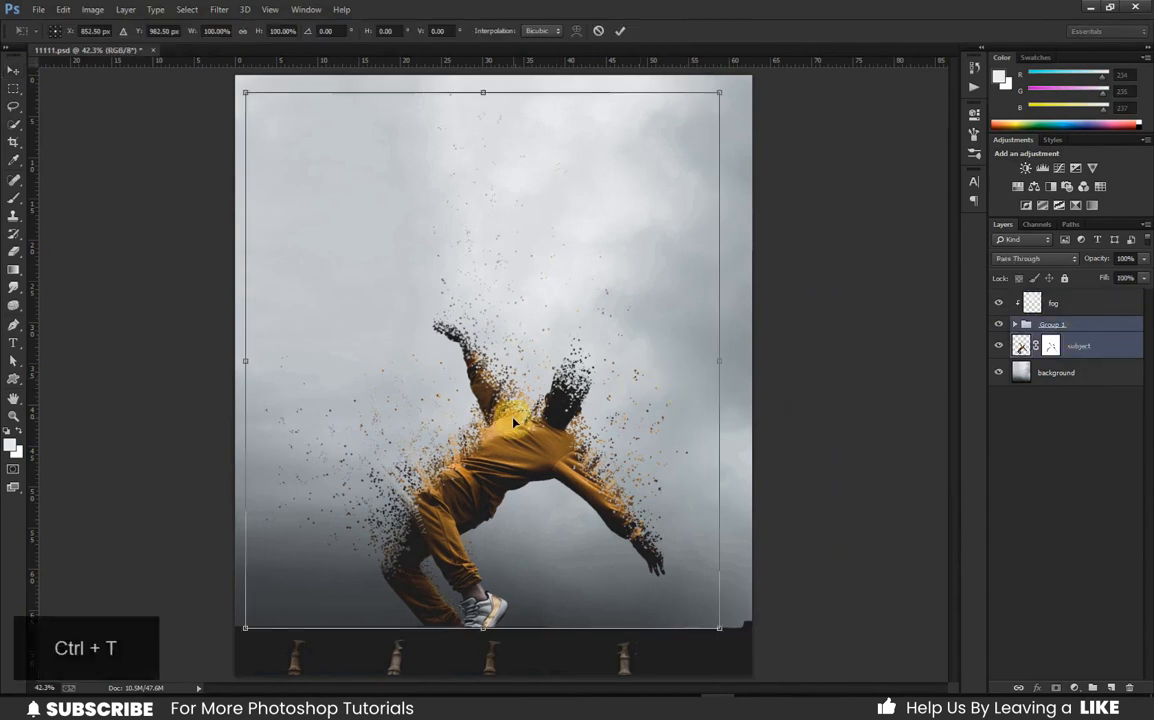
scroll(485, 376, "down", 2)
left_click_drag(325, 180, 278, 126)
left_click_drag(455, 377, 523, 424)
left_click(620, 31)
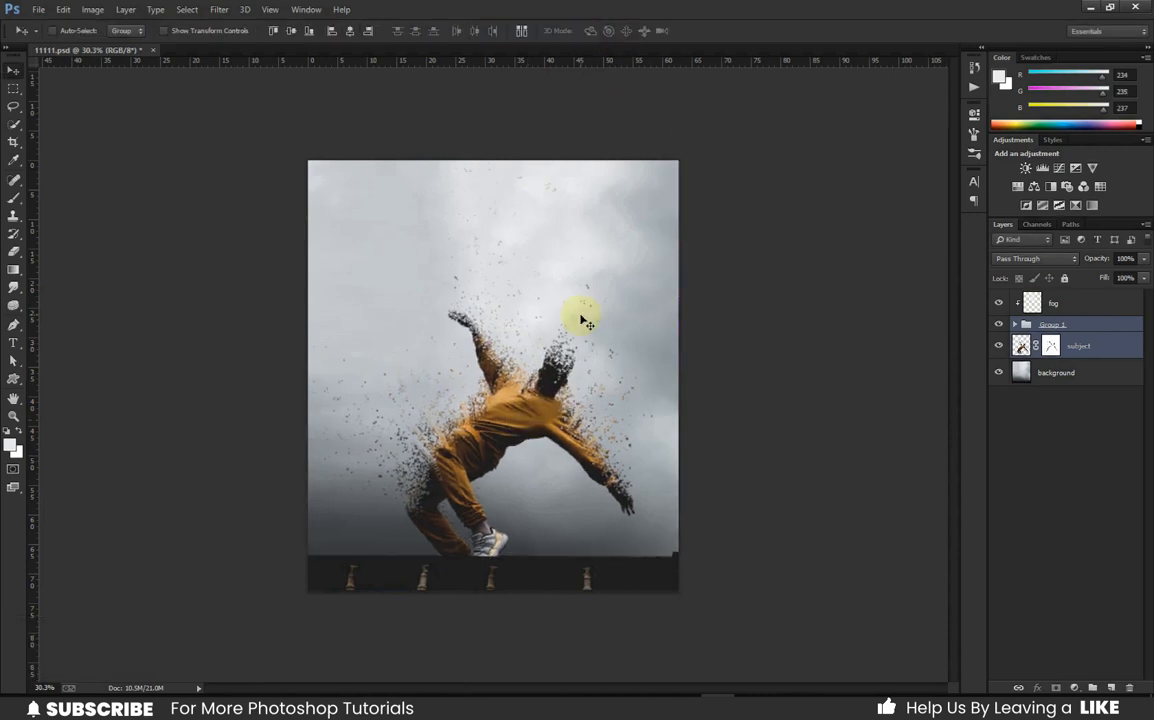
Stamp all visible layers onto a new top layer, convert it to a smart object, rename it "merged" and save.
scroll(578, 386, "up", 1)
left_click(1112, 688)
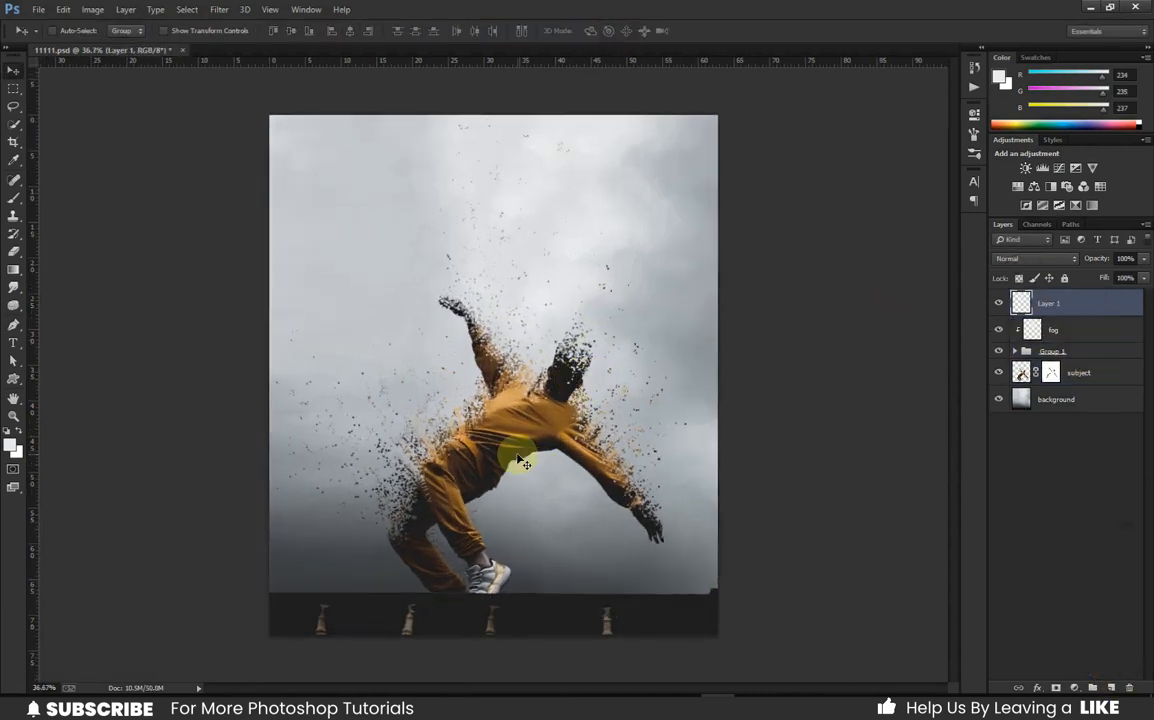
key("ctrl+shift+alt+e")
right_click(1065, 308)
left_click(977, 234)
double_click(1045, 303)
type("merged")
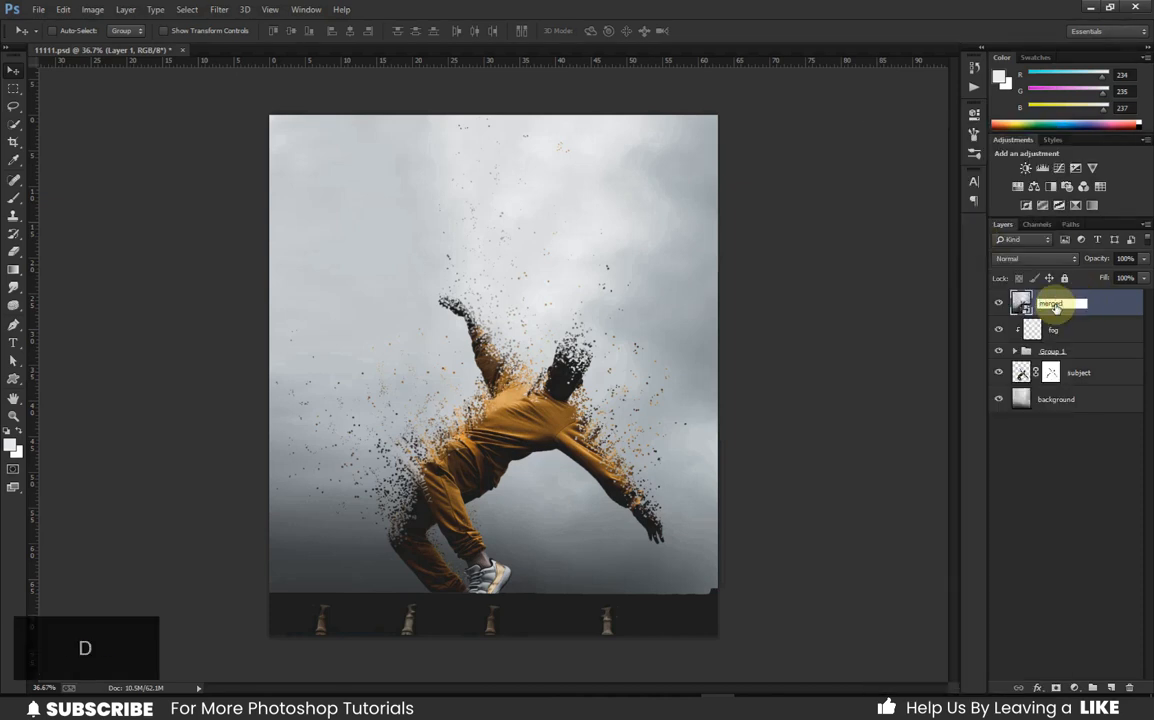
key("Return")
key("ctrl+s")
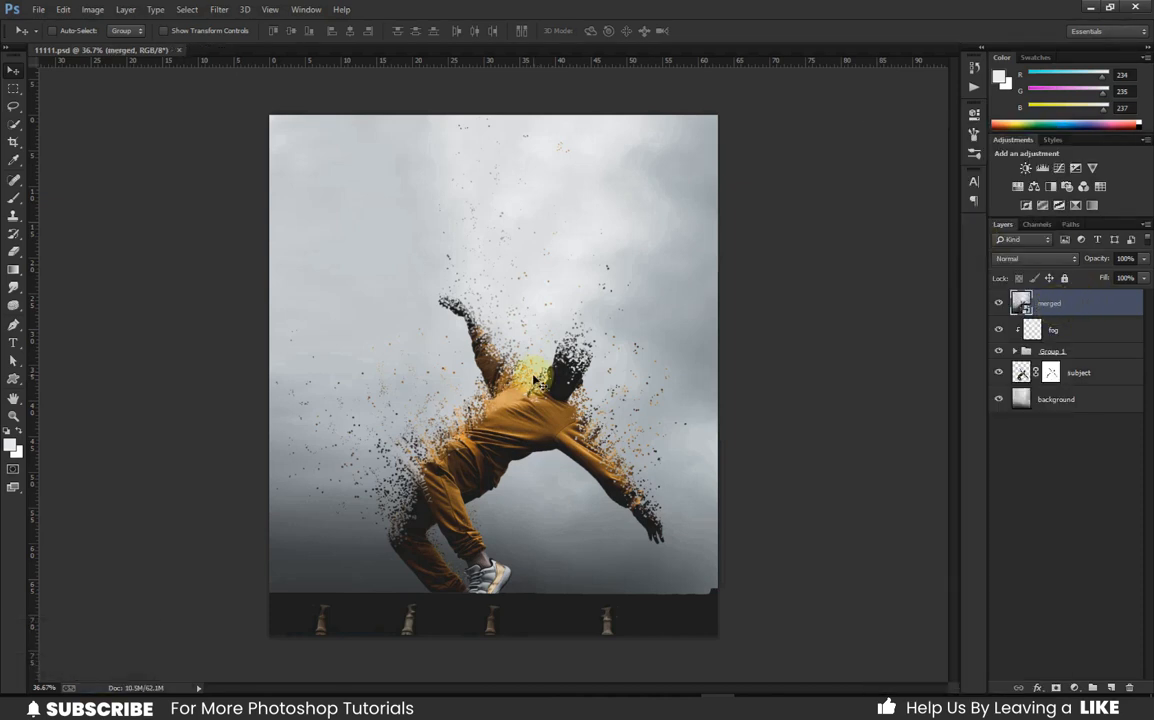
Open the Camera Raw filter on the merged layer and set temperature to -1 and contrast to +19.
left_click(219, 9)
left_click(240, 90)
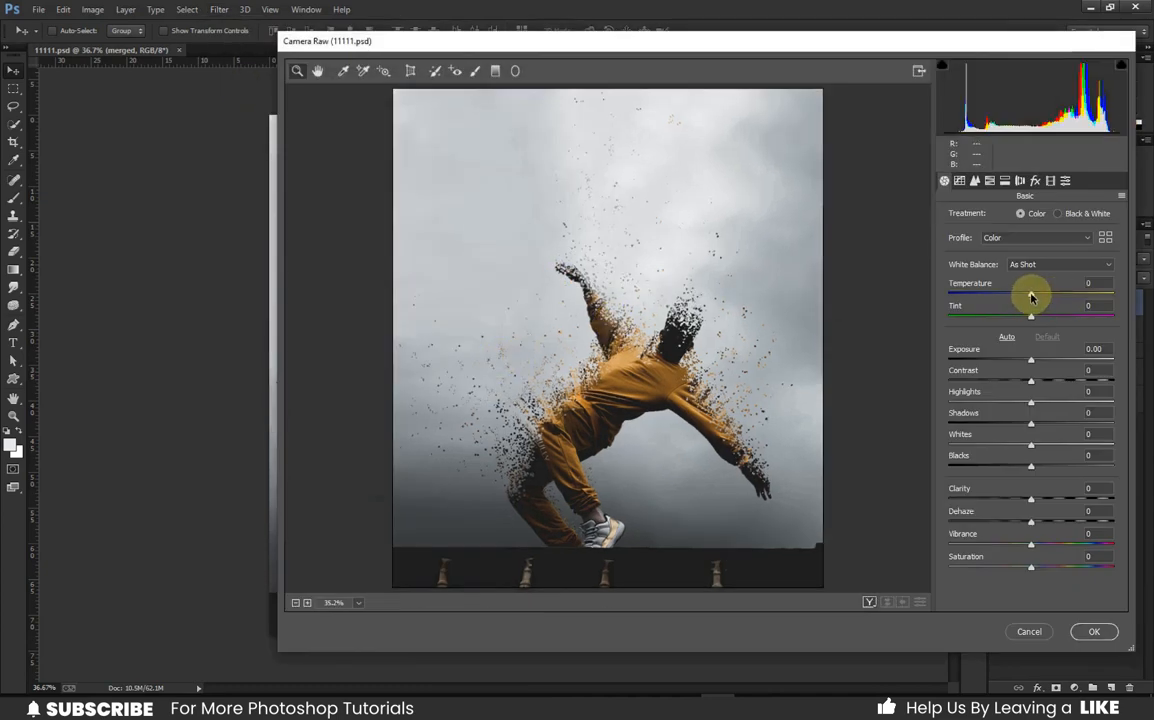
mouse_move(1031, 297)
left_mouse_down()
mouse_move(1008, 296)
mouse_move(1043, 291)
mouse_move(1031, 297)
left_mouse_up()
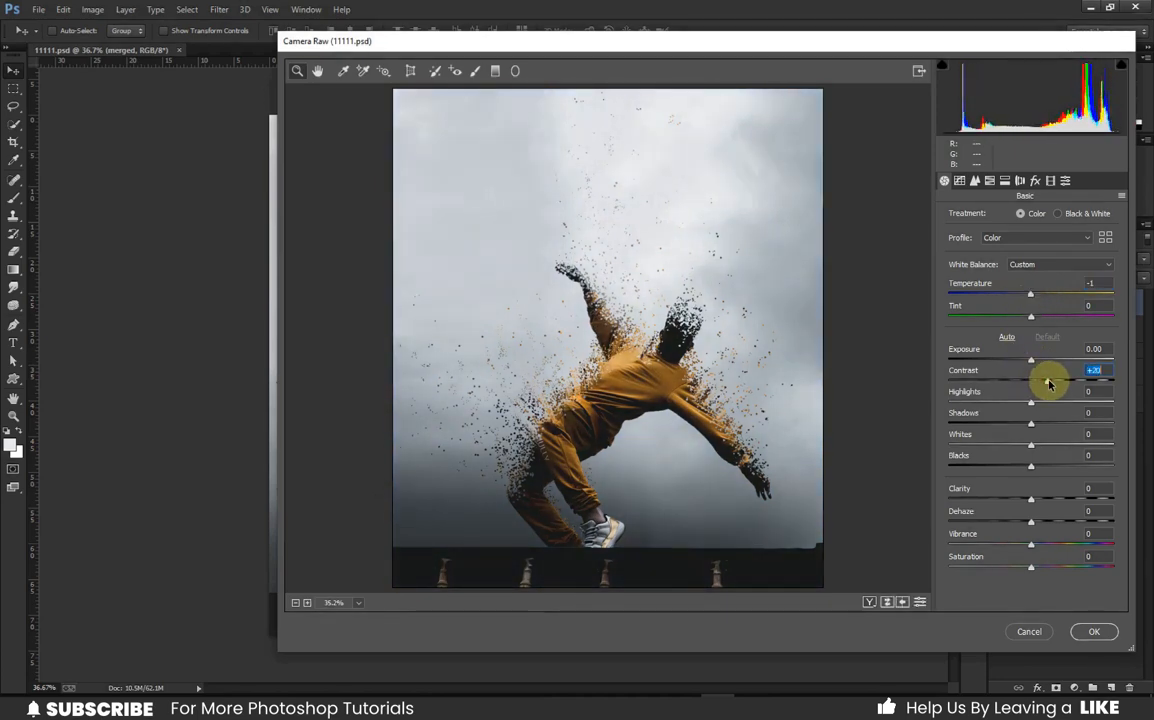
Set HSL hue to oranges +26 and yellows -19, saturation to oranges +6 and yellows +48, and luminance to yellows +13.
left_click(990, 181)
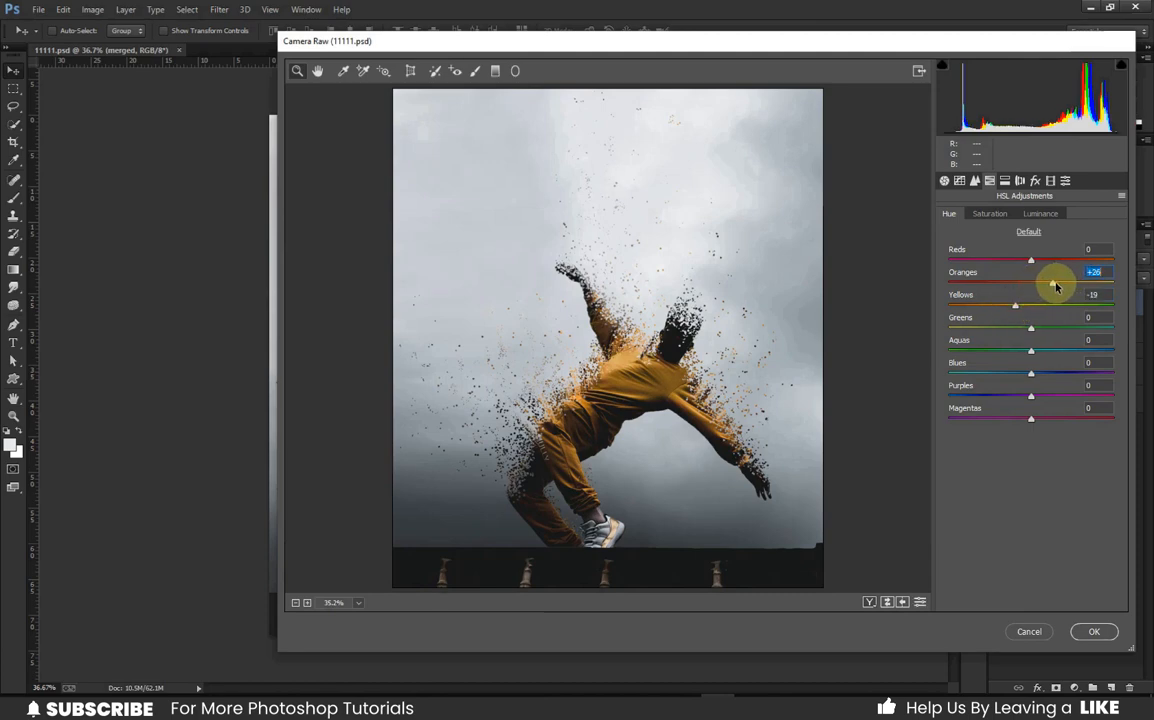
left_click_drag(1000, 327, 990, 326)
left_click(631, 422)
left_click(990, 213)
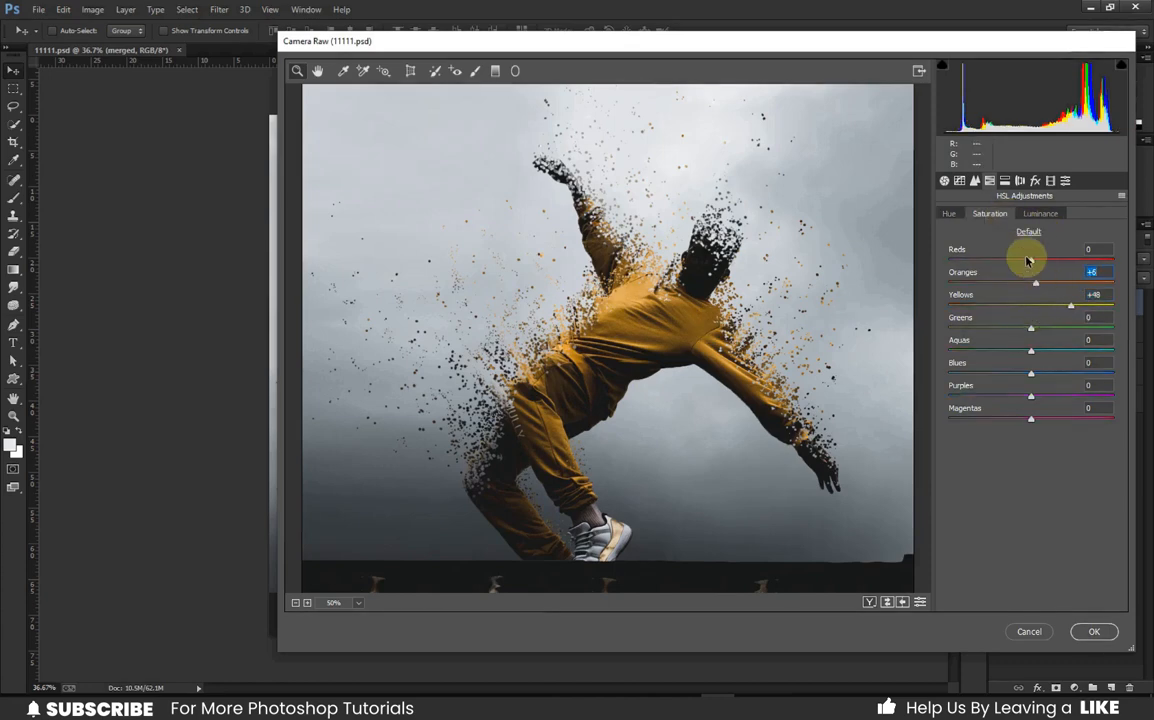
left_click(1040, 213)
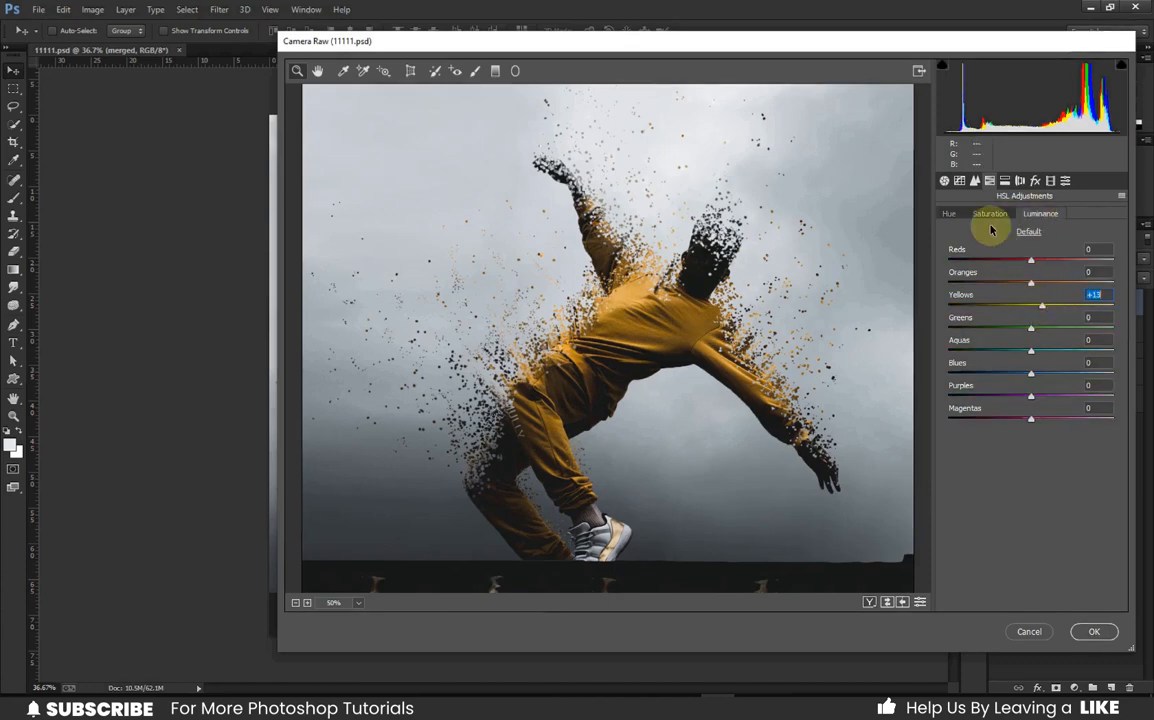
Set the basic adjustments to highlights +25, shadows -12, clarity +23, dehaze +5 and vibrance +34.
left_click(944, 180)
left_click_drag(1032, 404, 1053, 404)
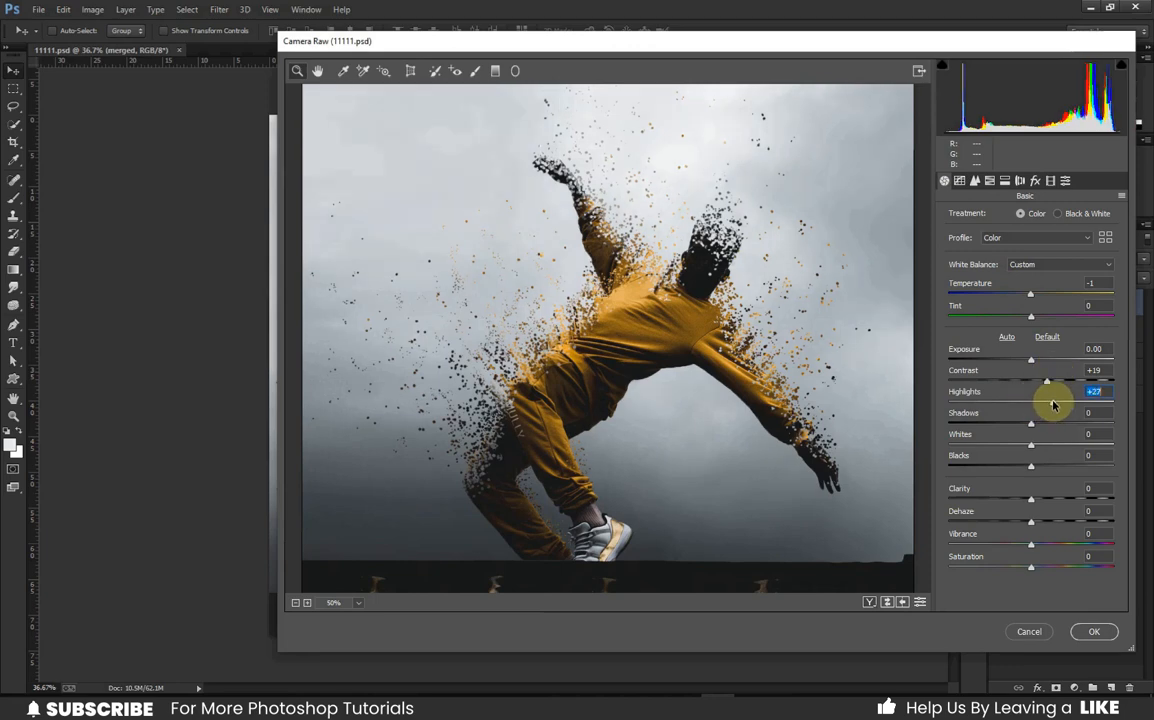
left_click_drag(1033, 500, 1050, 545)
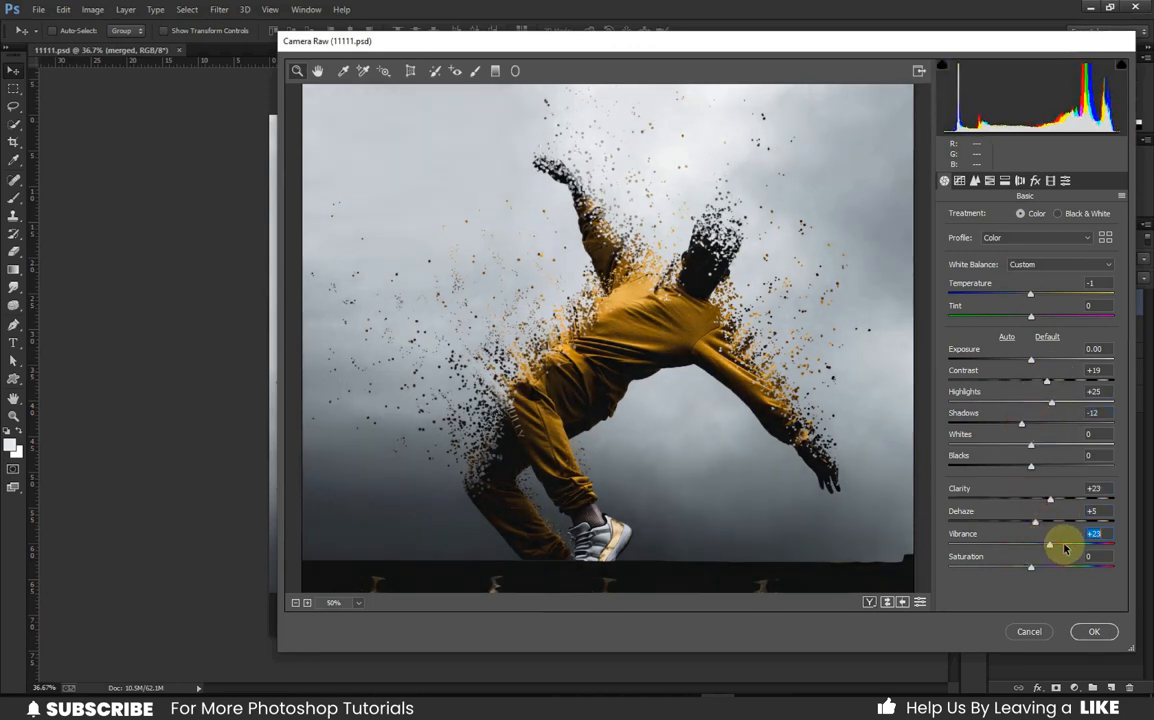
left_click(671, 448, "alt")
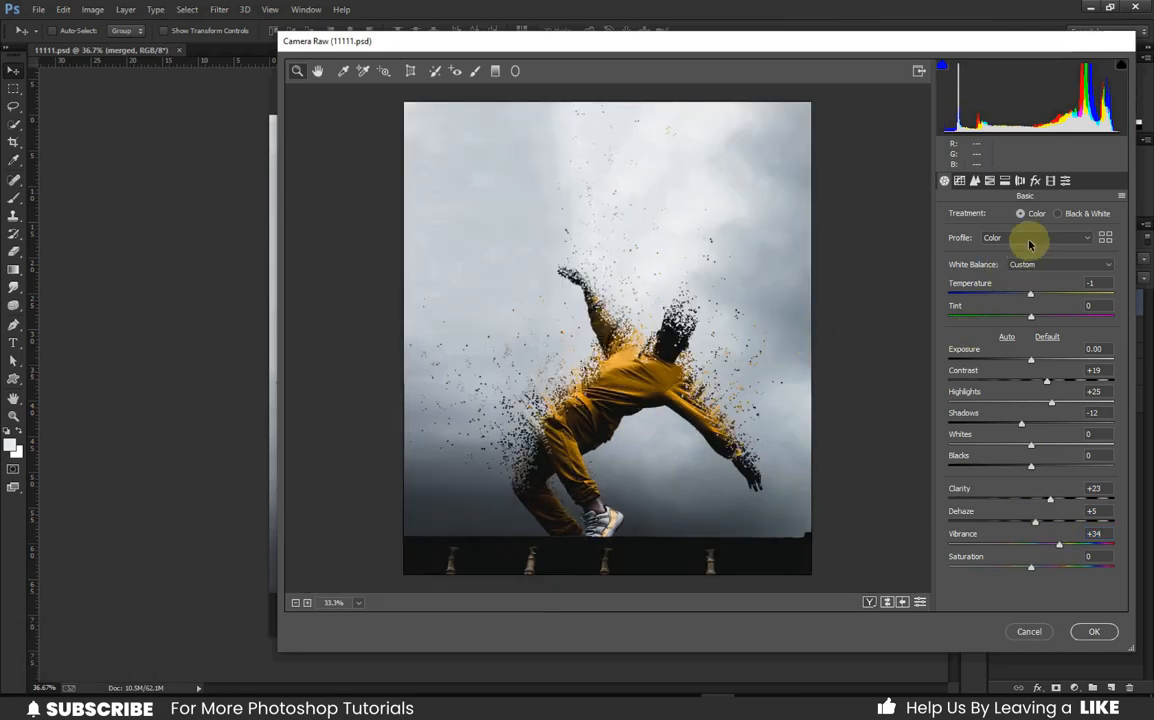
Add a post-crop vignette with an amount of -23 and apply the Camera Raw filter to the merged layer.
left_click(1035, 180)
left_click_drag(1031, 358, 1013, 364)
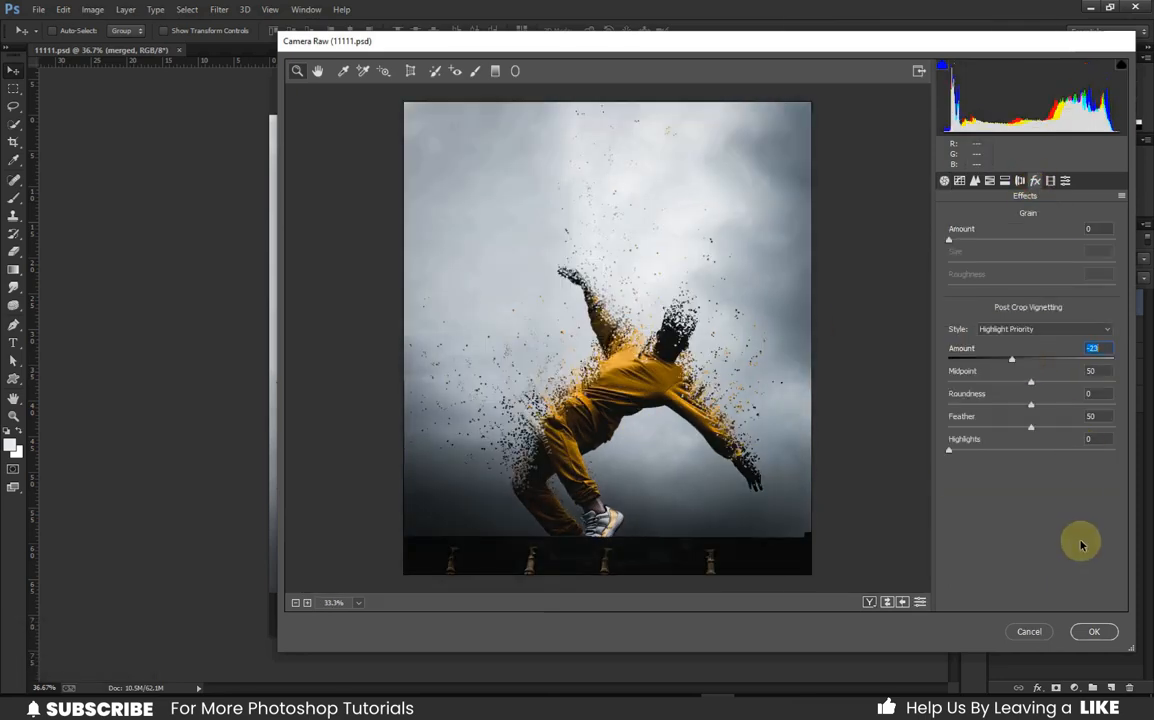
key("Return")
key("ctrl+0")
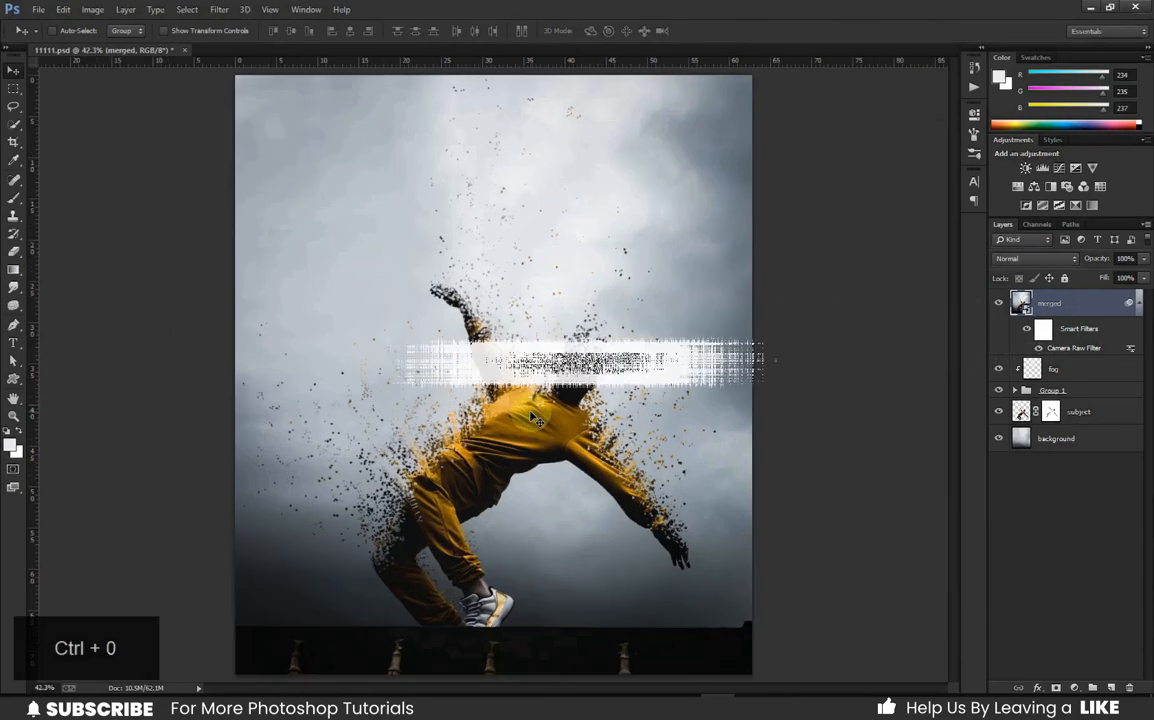